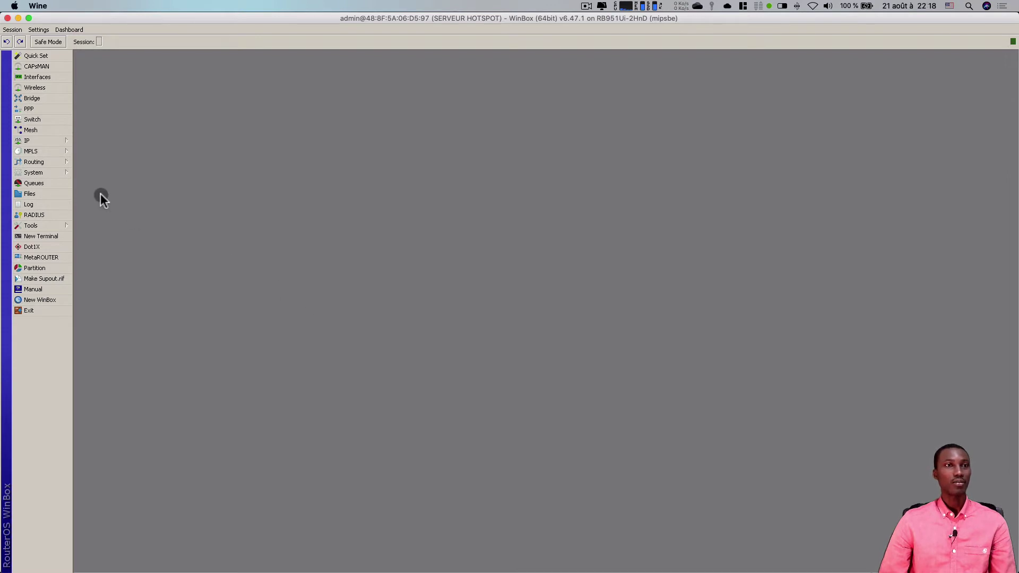
- Open IP > Hotspot in WinBox and go to the Users list
click(49, 140)
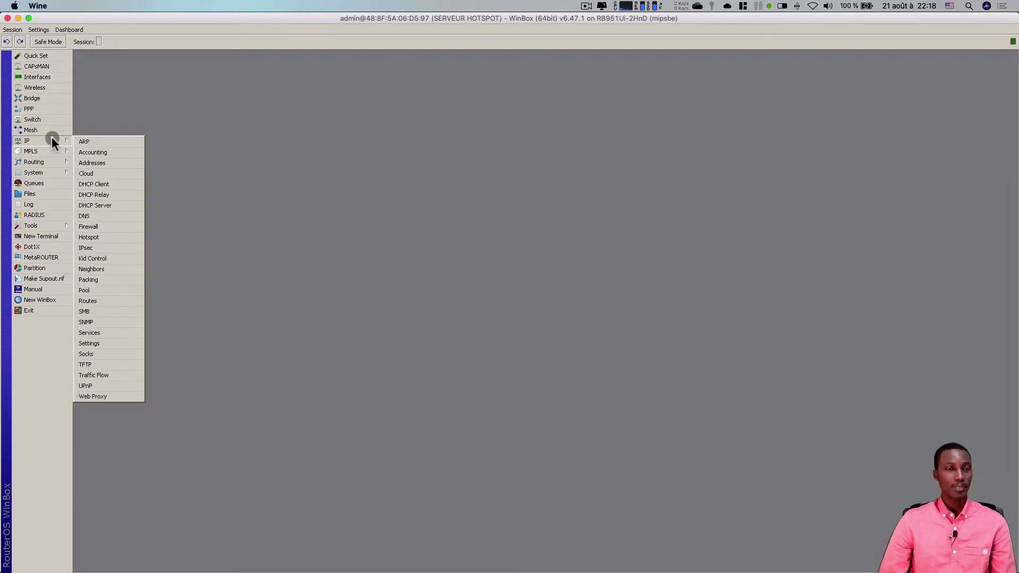
click(100, 237)
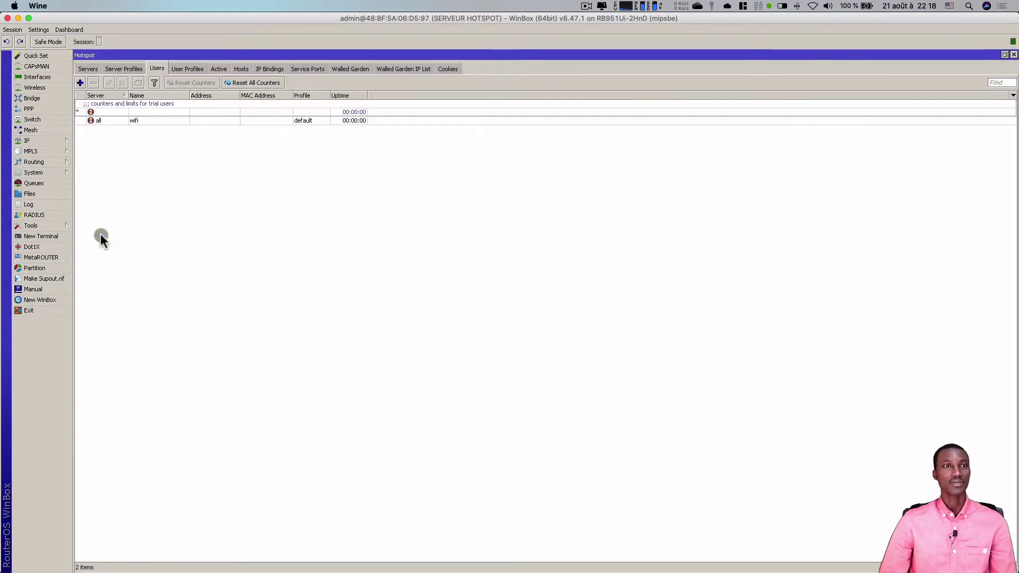
click(143, 68)
click(158, 69)
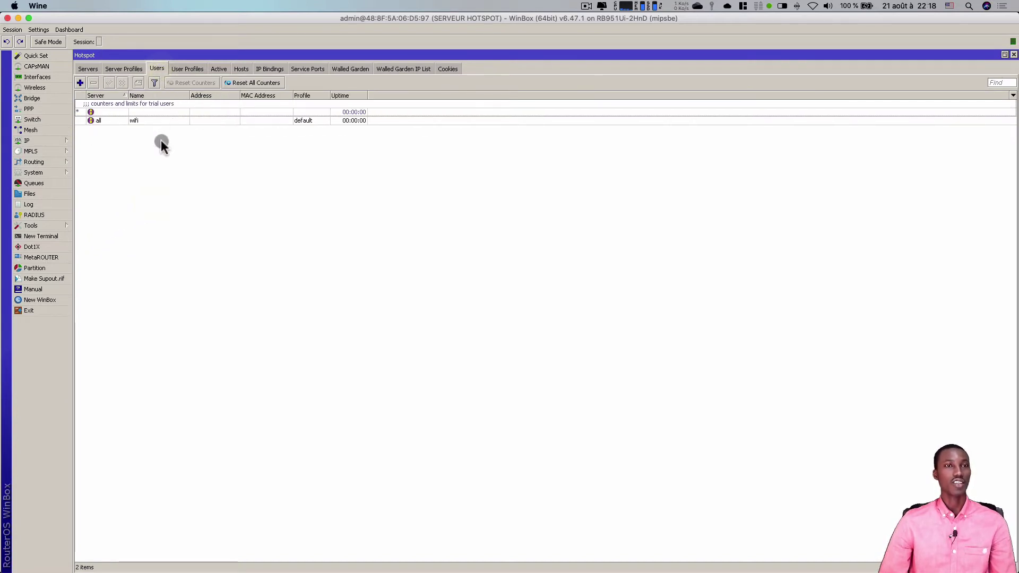
- Add a hotspot user with its own name and password on server all, default profile
click(79, 82)
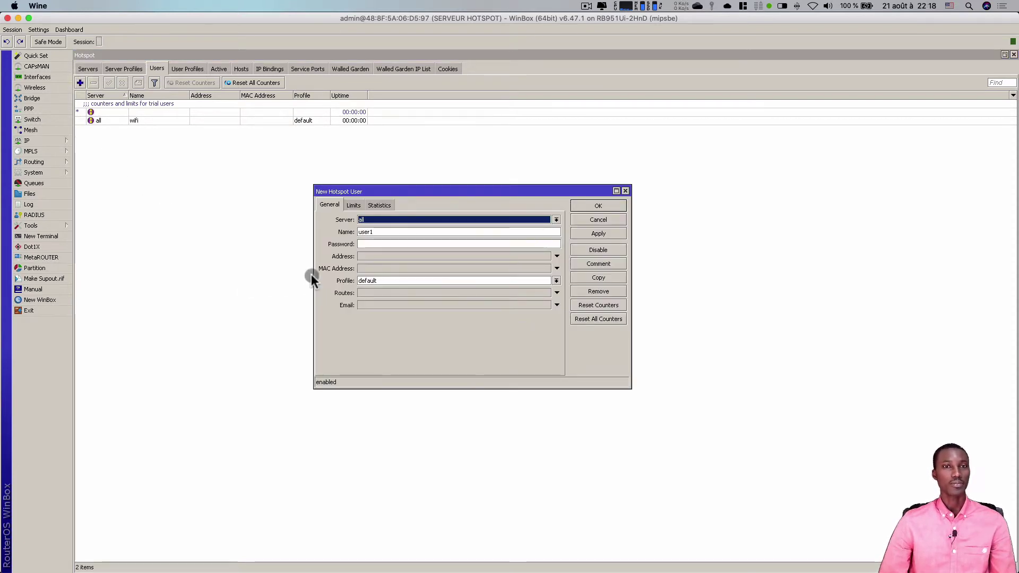
drag(387, 232, 352, 232)
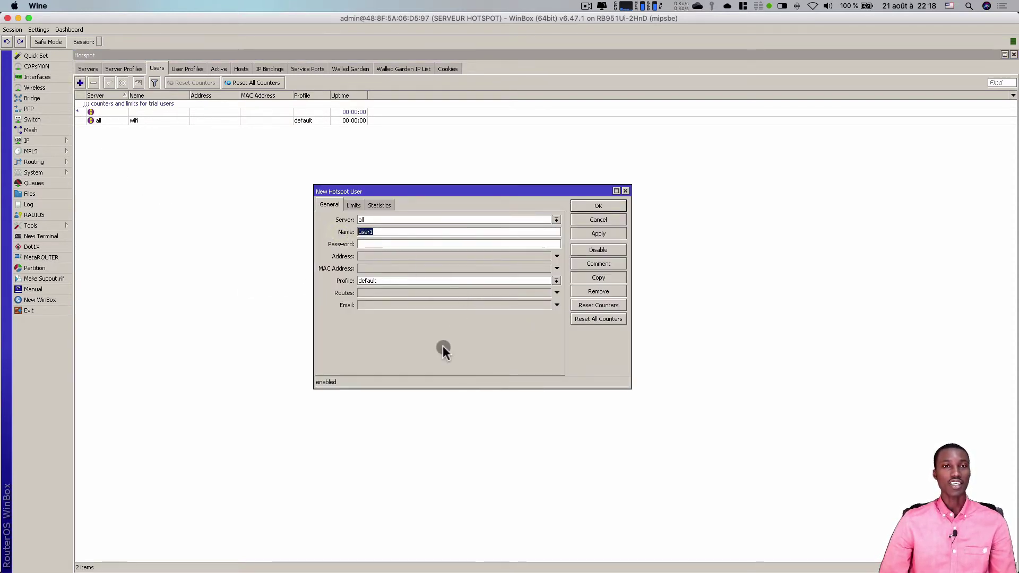
text(ben)
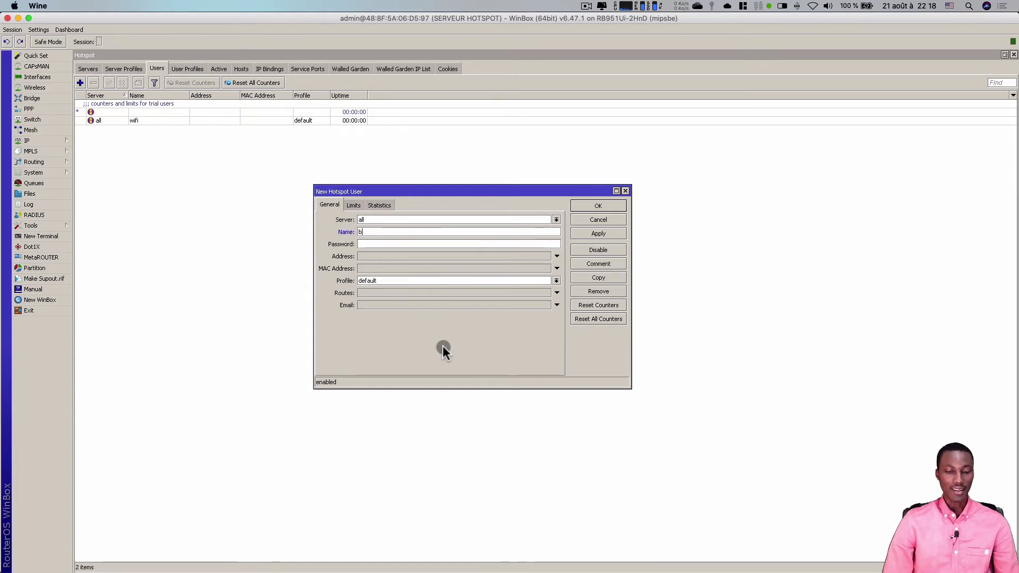
click(378, 244)
text(12345)
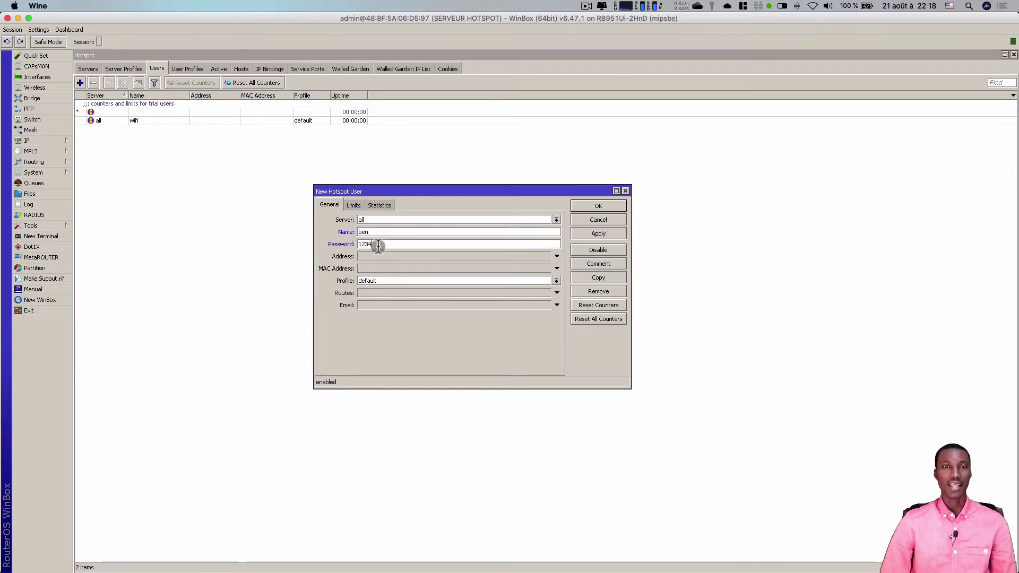
click(598, 234)
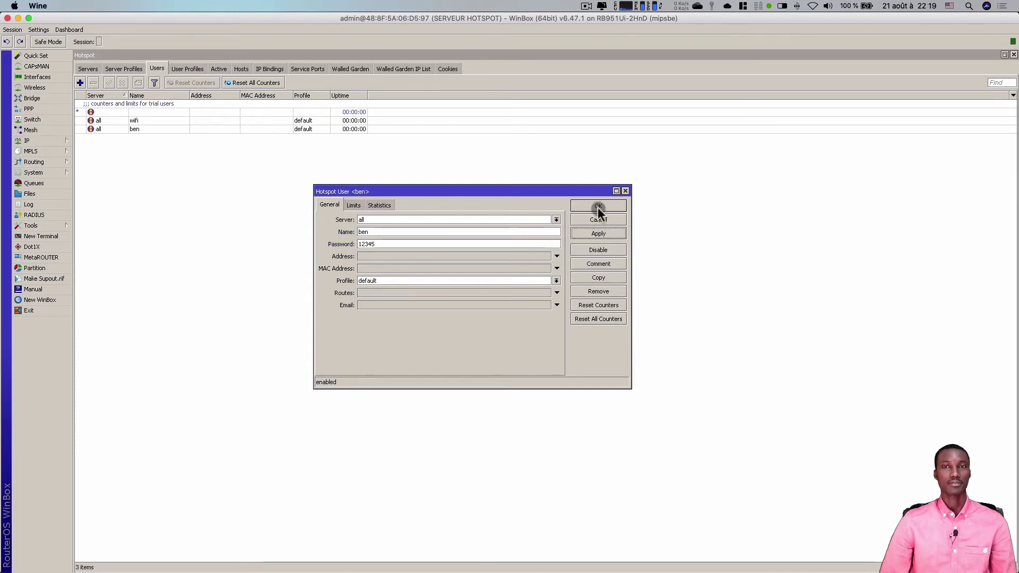
click(598, 206)
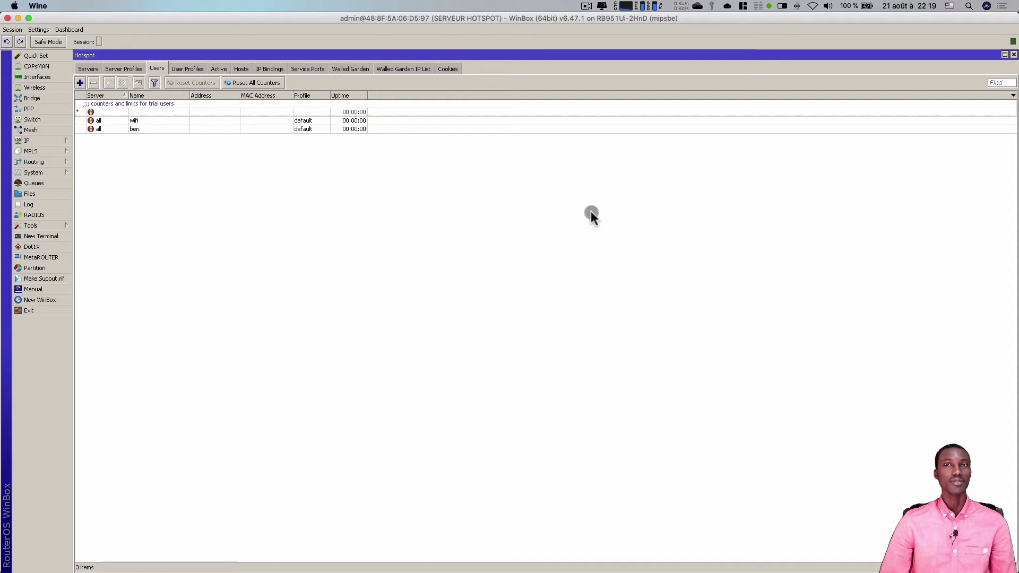
- Advance the PowerPoint outline to slide 2 flagging step 1, then go back to WinBox
click(620, 556)
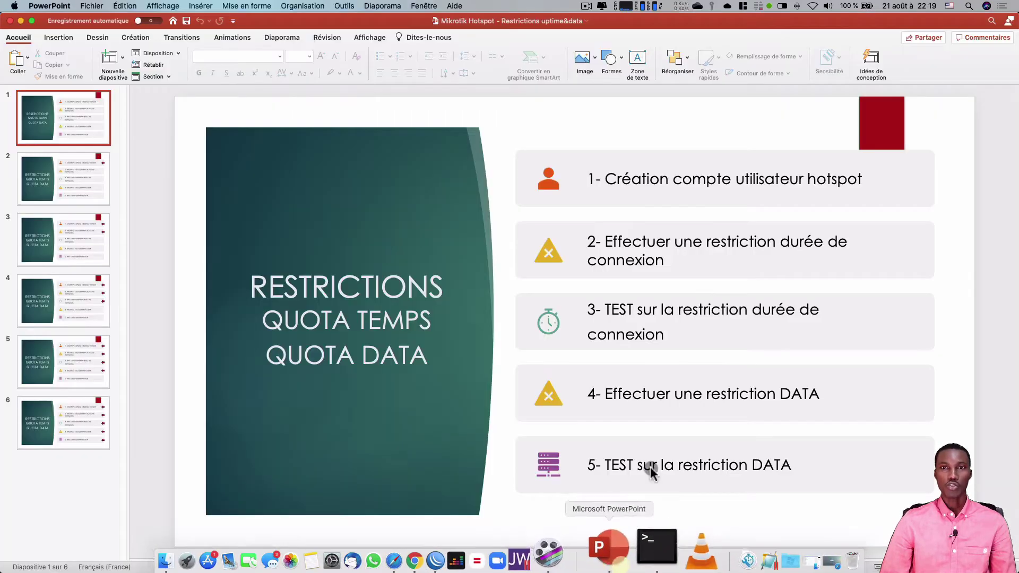
key(Down)
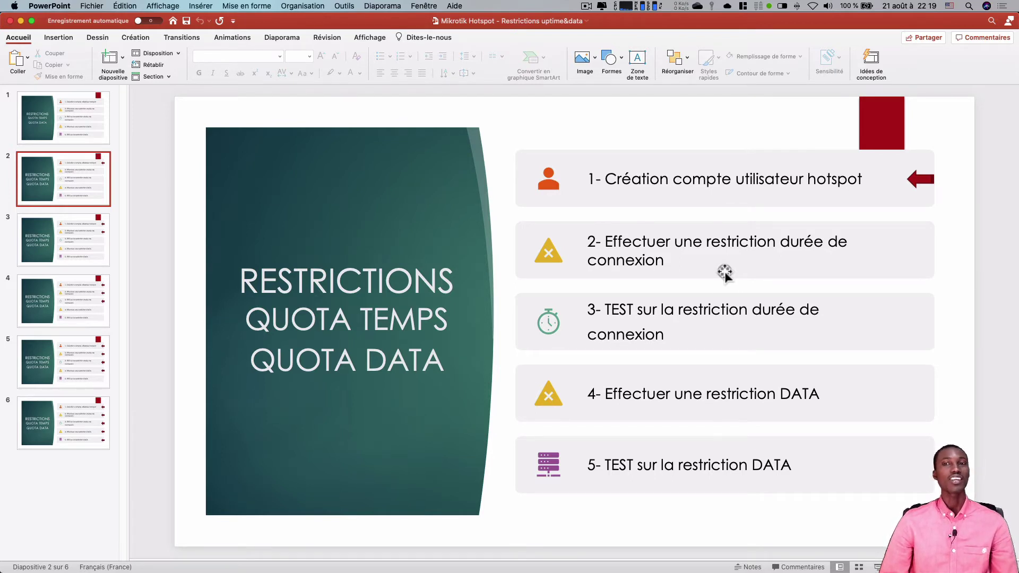
mouse_move(491, 571)
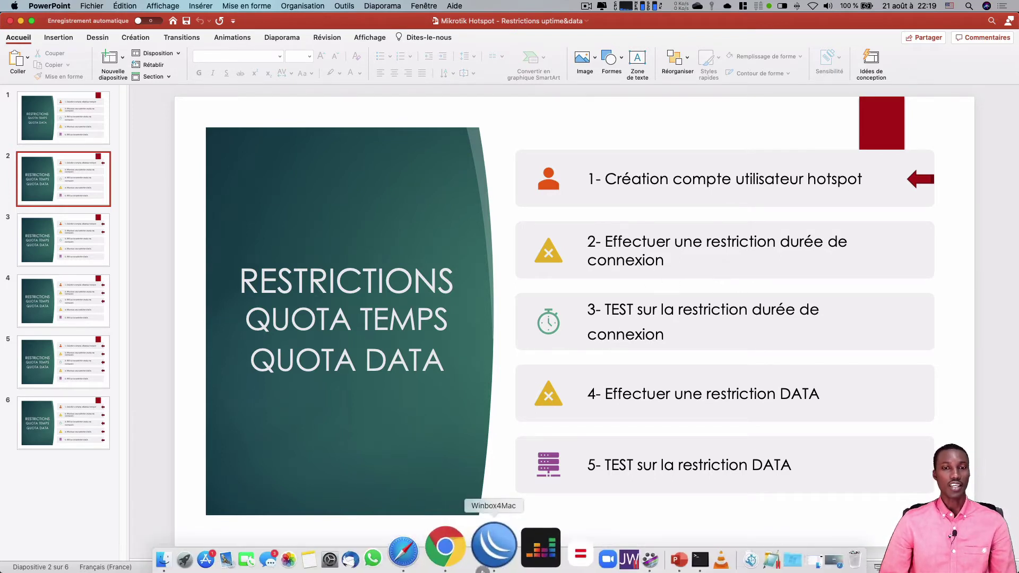
click(481, 551)
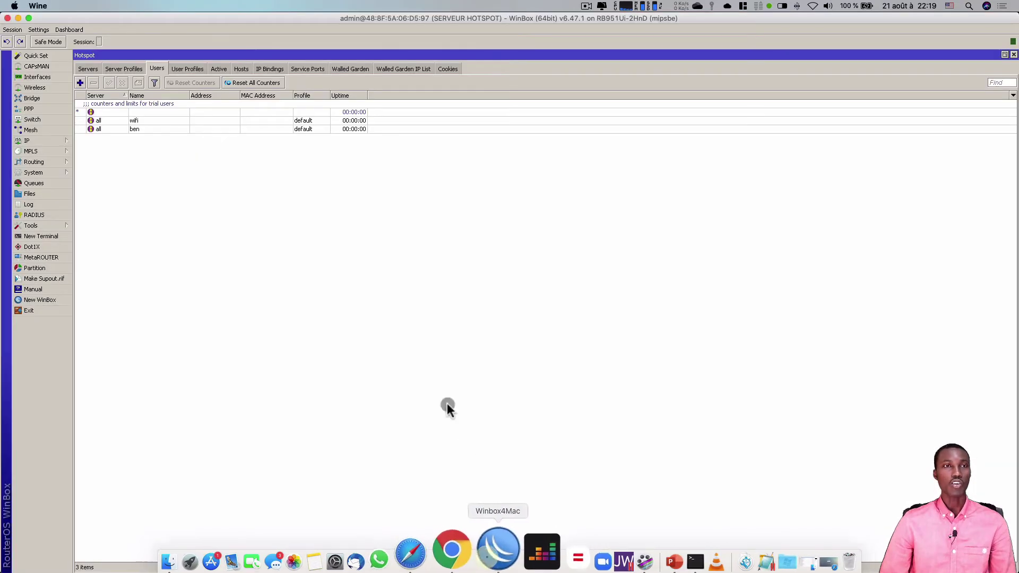
- Show the new hotspot user's Limits tab, with uptime and byte limits still empty
double_click(151, 128)
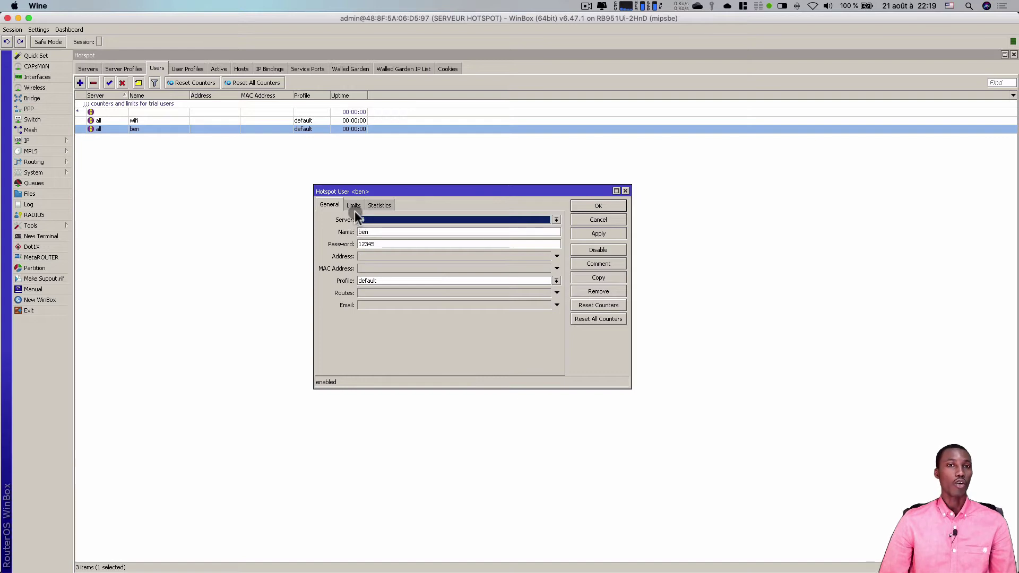
click(354, 204)
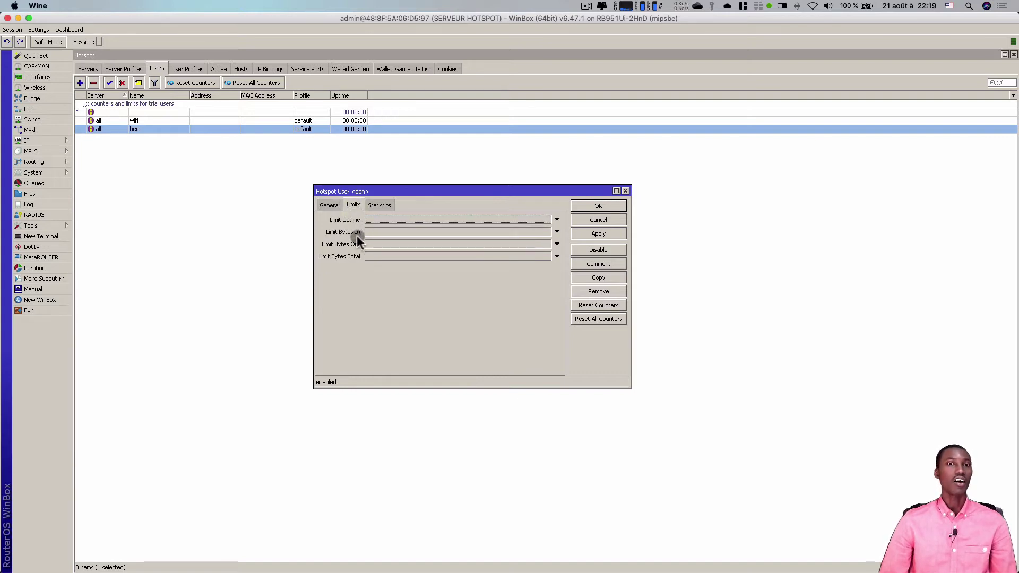
click(336, 205)
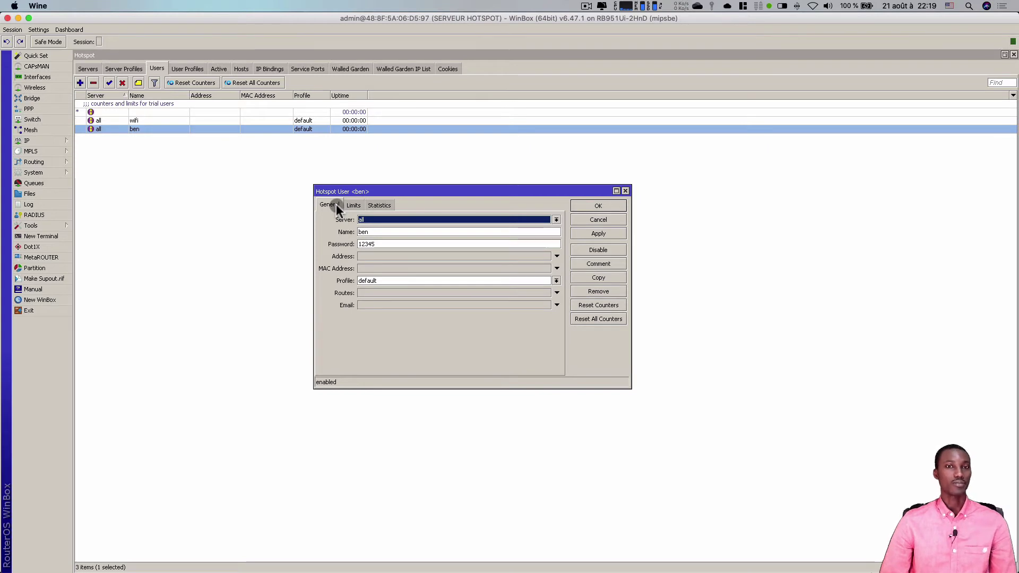
click(584, 216)
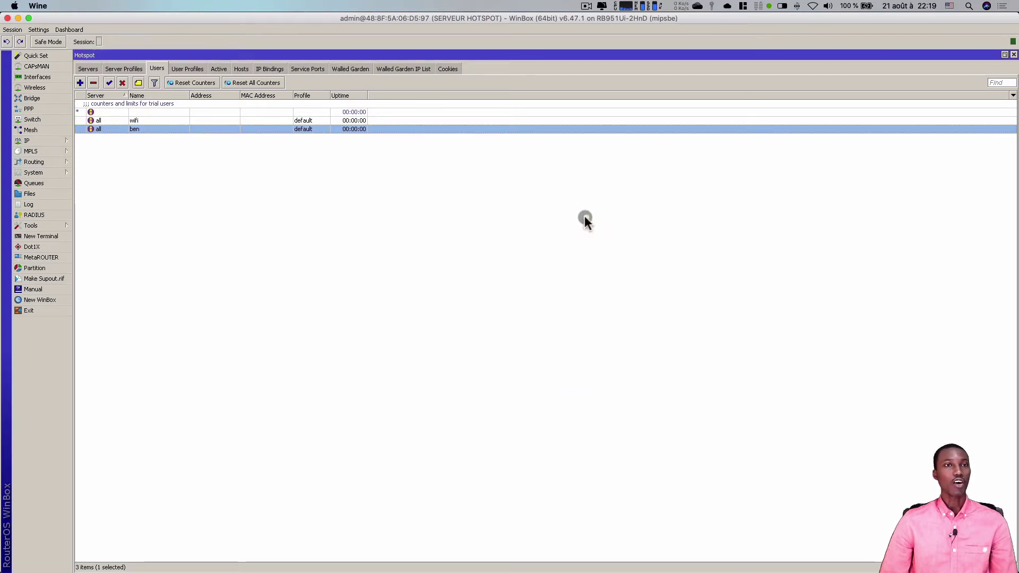
double_click(148, 129)
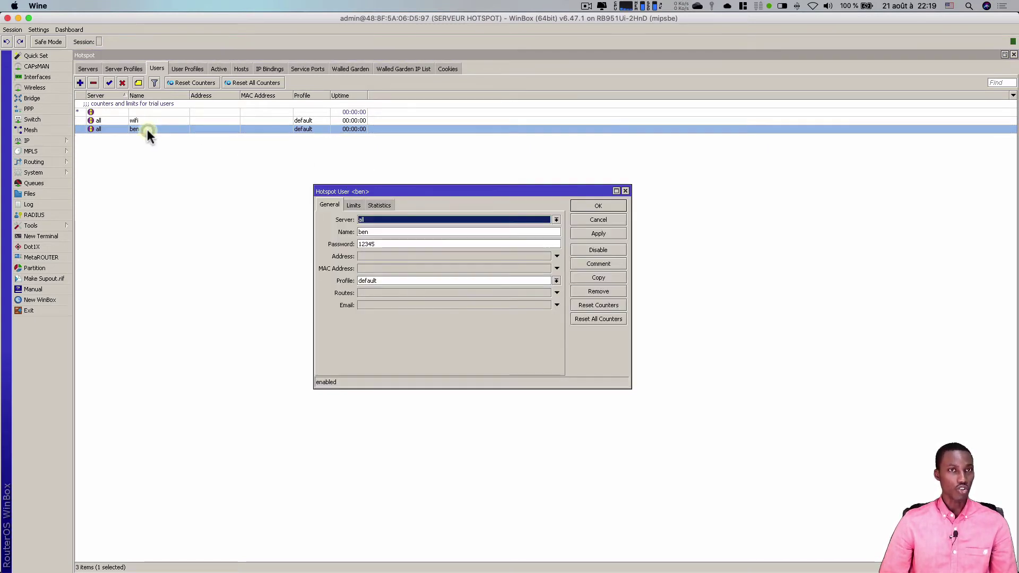
click(352, 205)
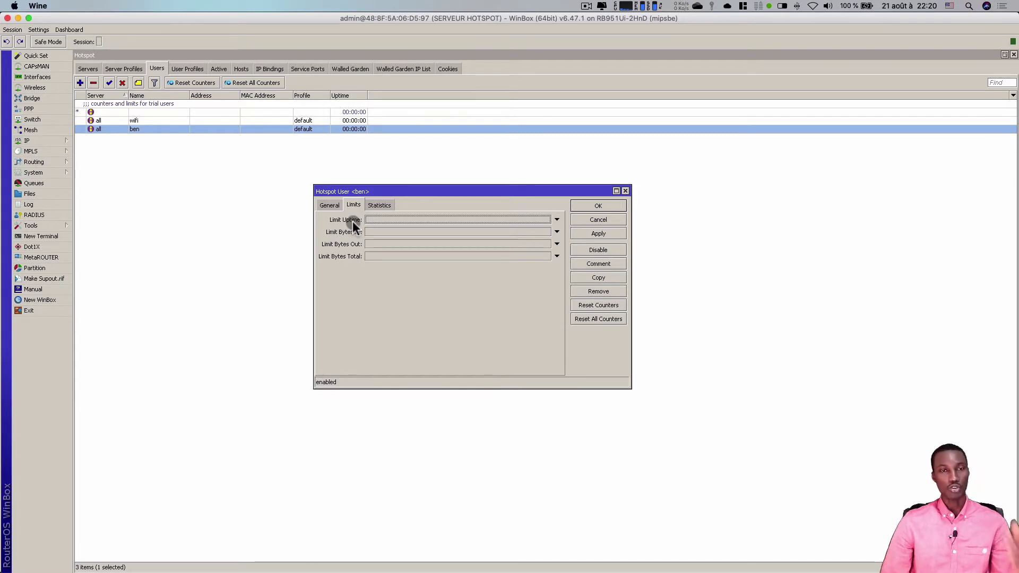
- Set the test user's uptime limit to 00:00:30 and save it
click(380, 218)
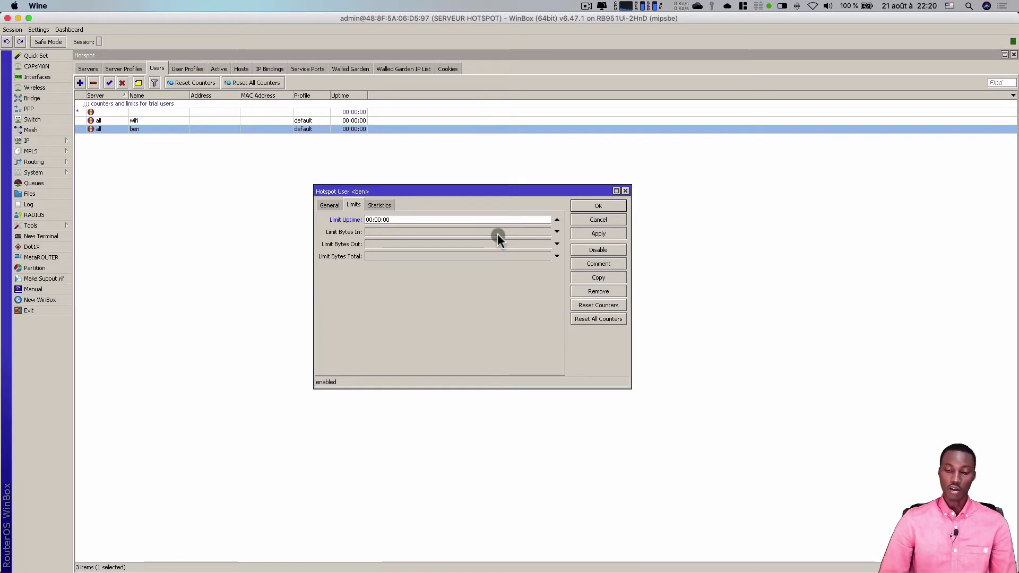
text(1d)
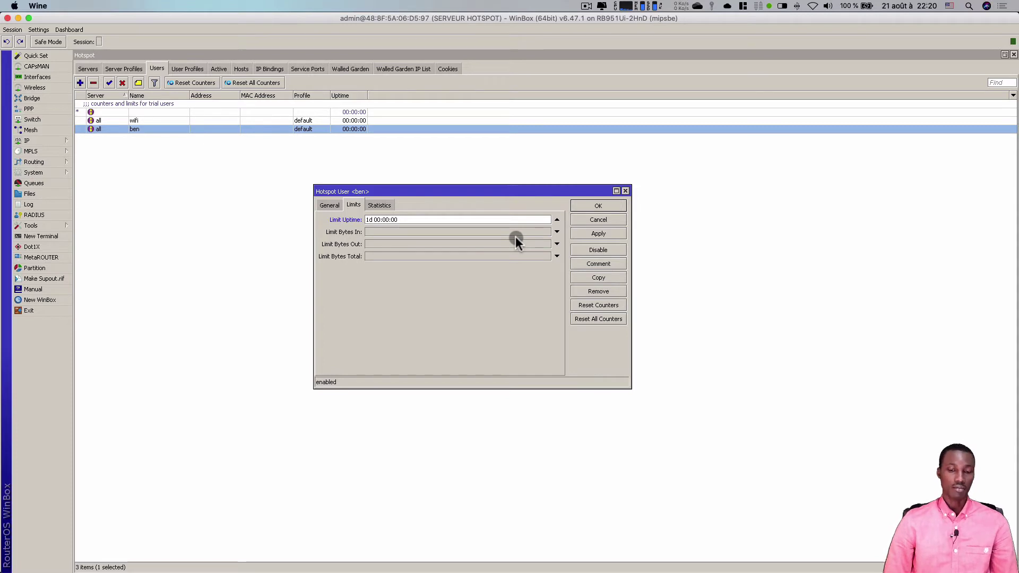
key(Left)
key(Left)
key(BackSpace)
text(7)
key(BackSpace)
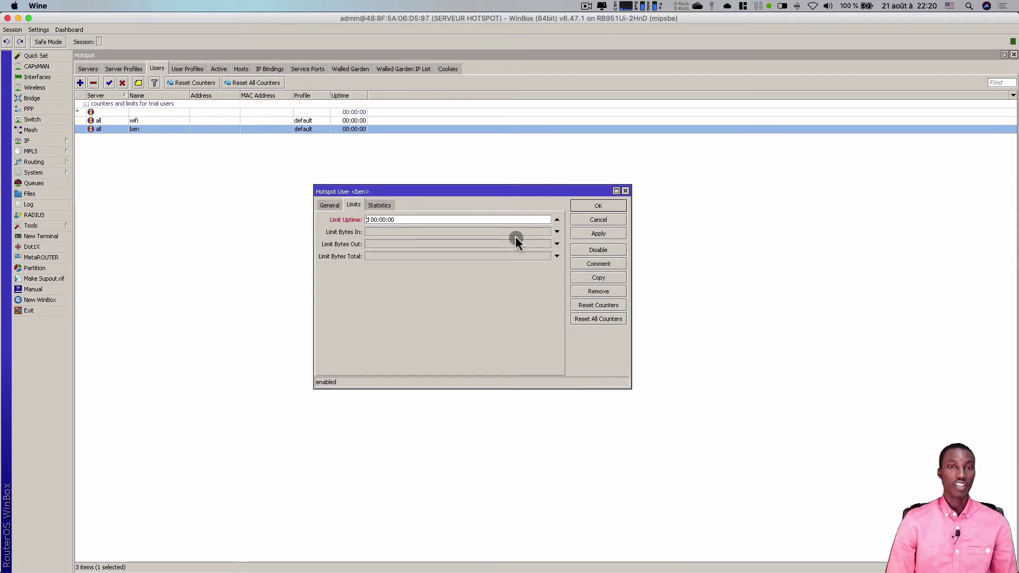
text(30)
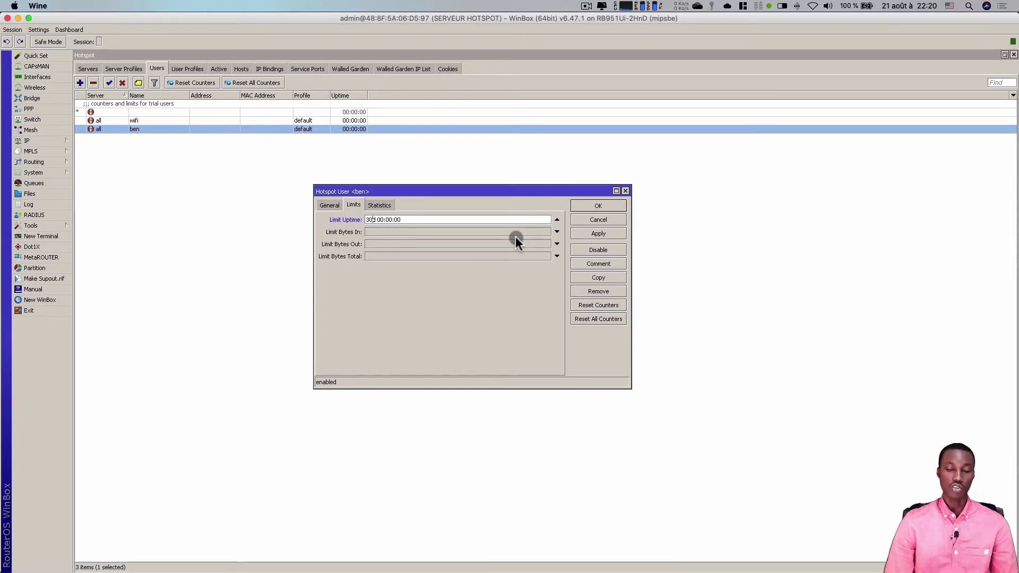
key(BackSpace)
key(BackSpace)
key(BackSpace)
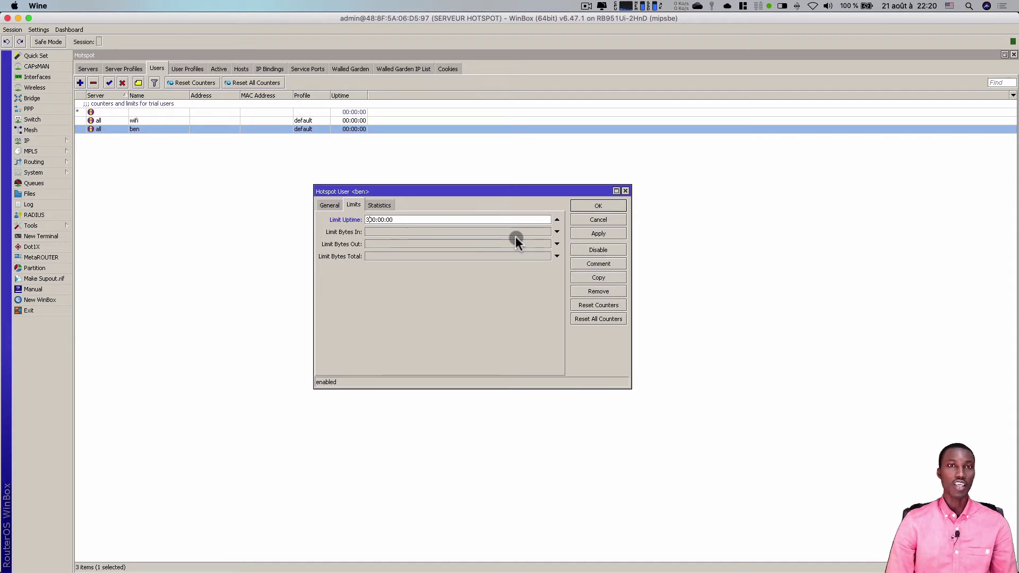
key(BackSpace)
text(1)
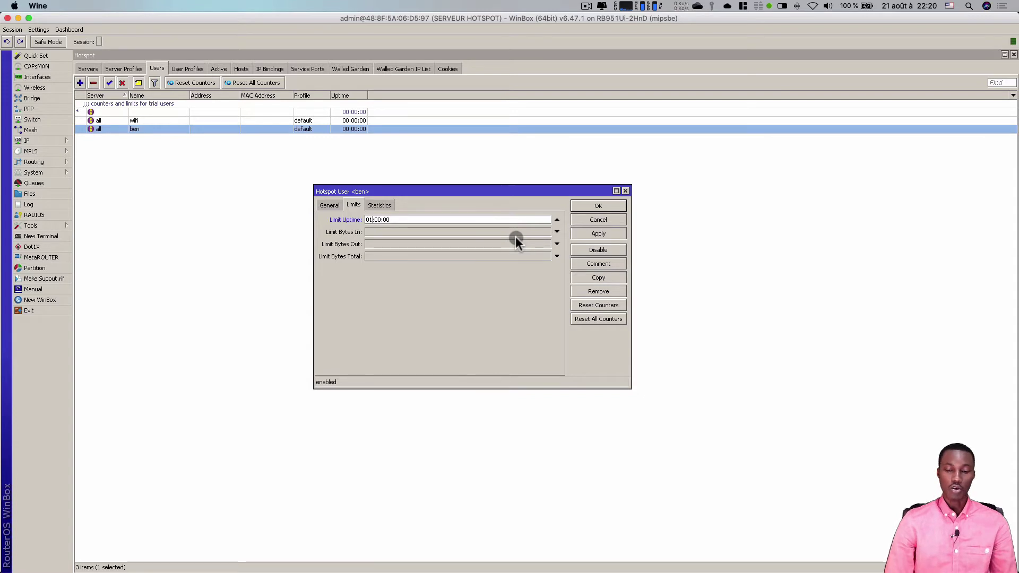
key(BackSpace)
text(0:)
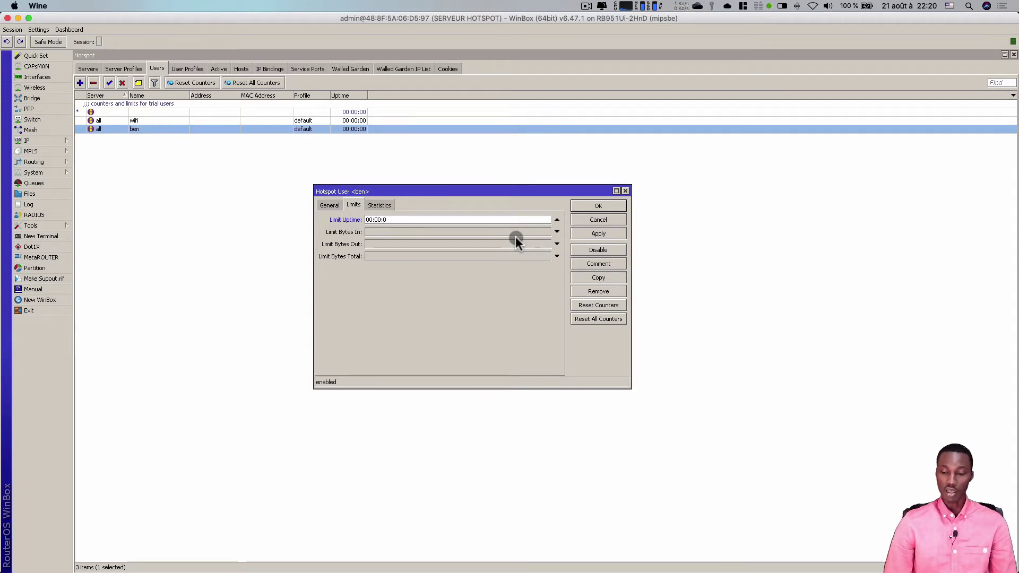
text(30)
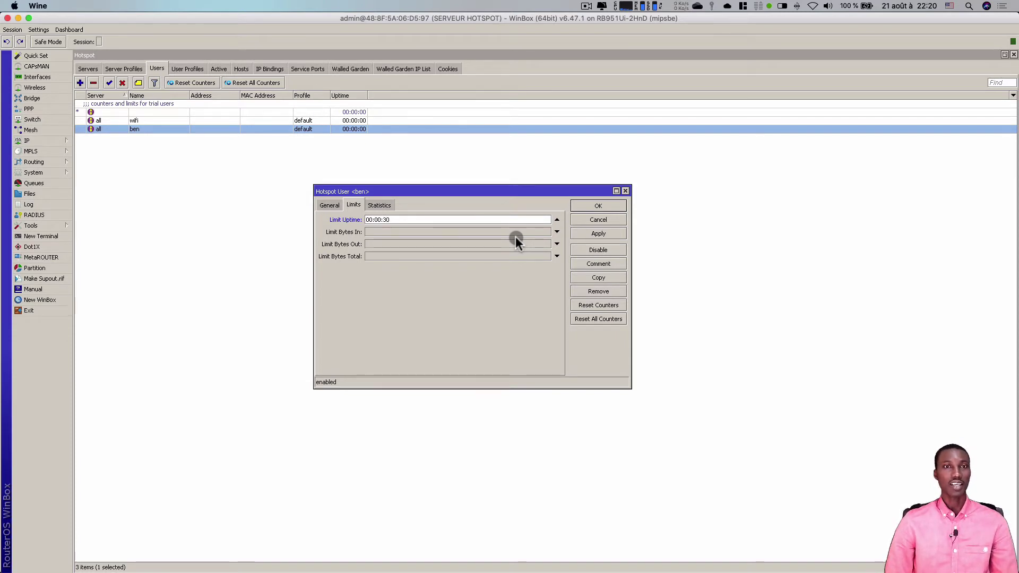
click(598, 210)
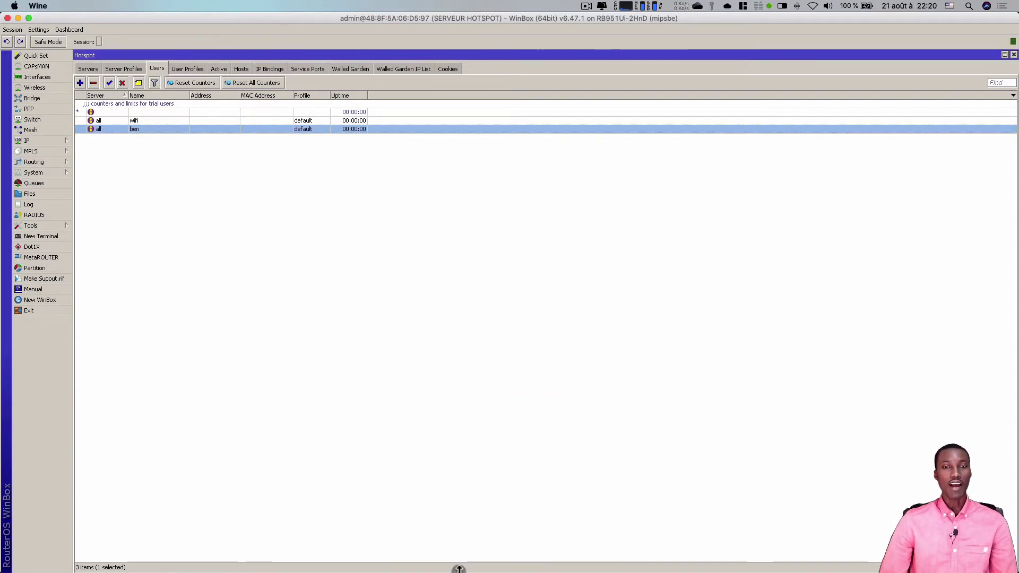
- Log in to the hotspot portal in Safari with the test user's name and password
click(450, 564)
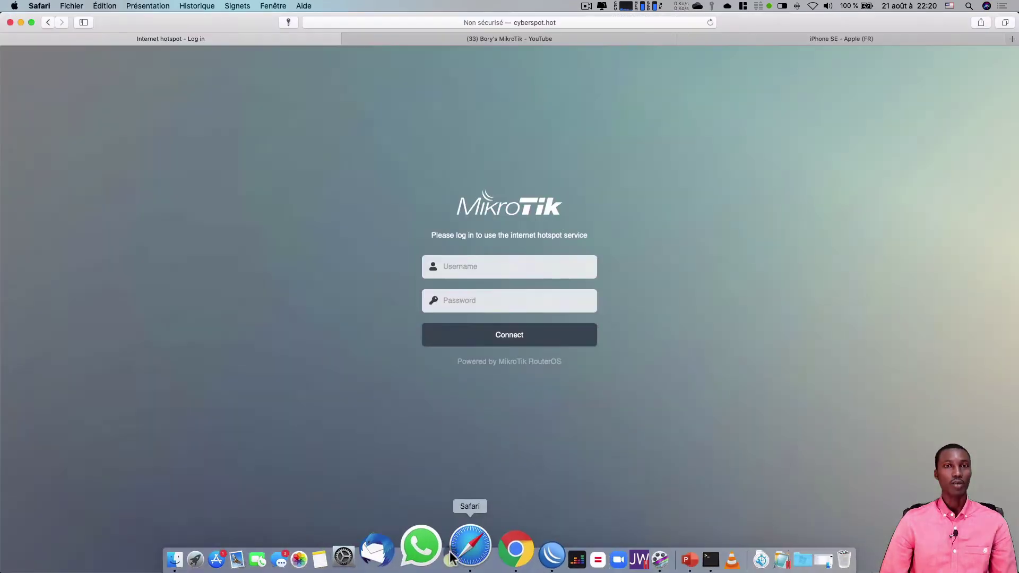
click(516, 269)
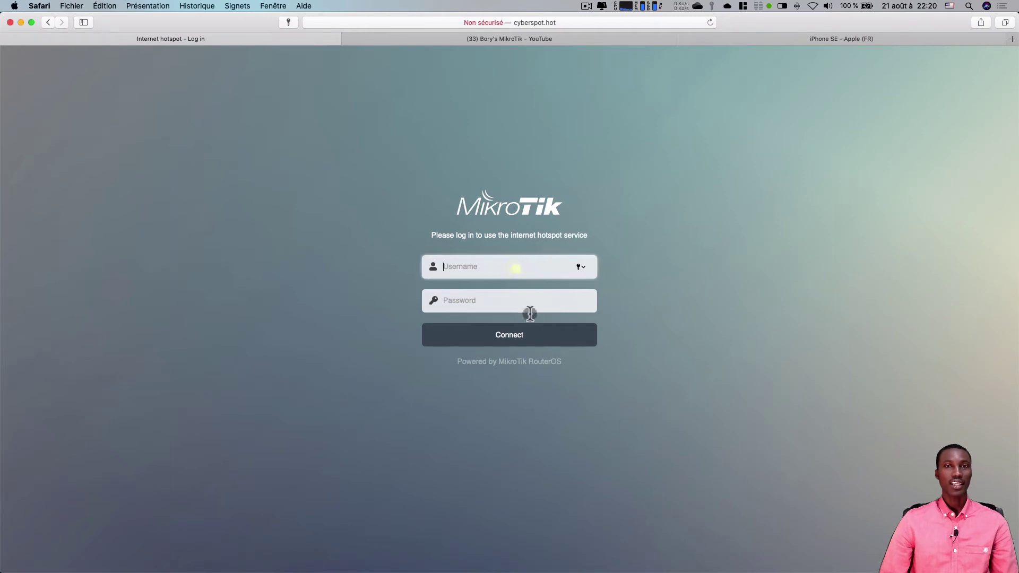
text(ben)
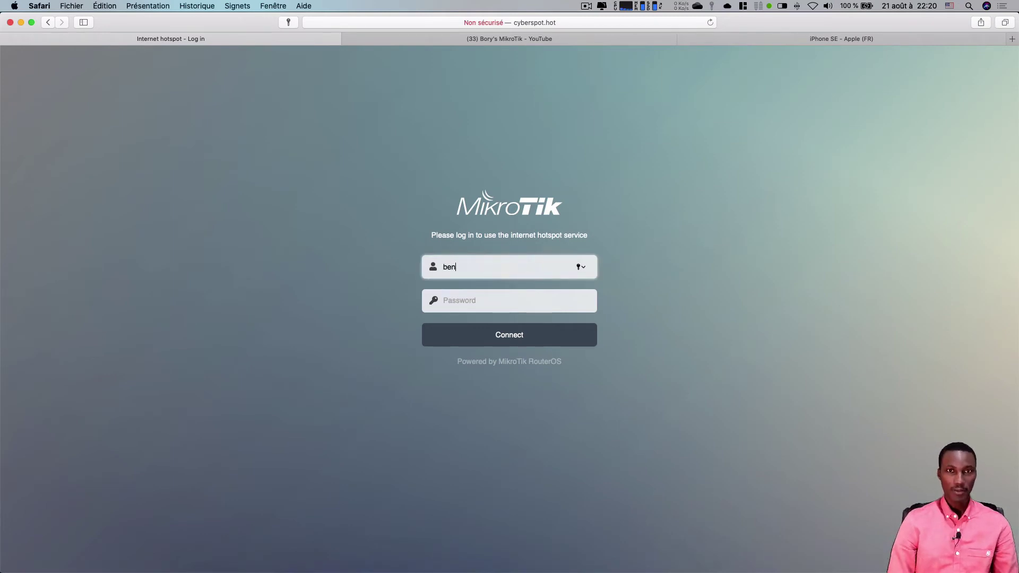
key(Tab)
text(•••••)
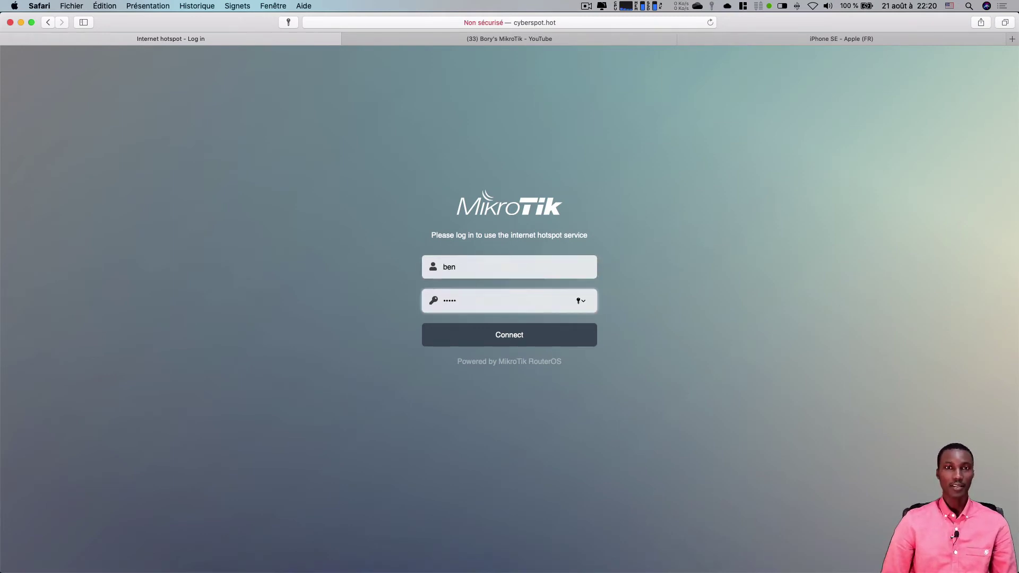
key(Return)
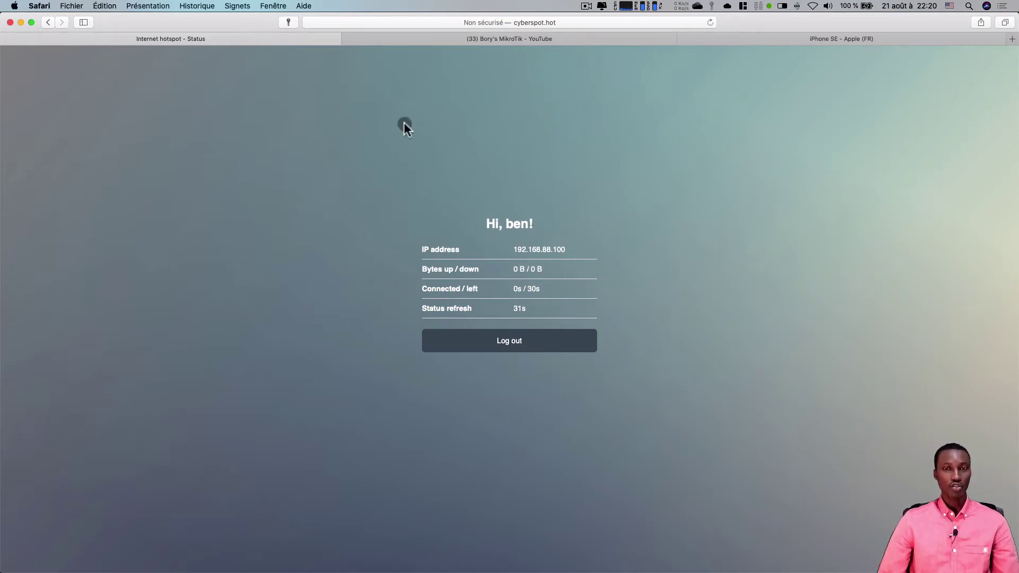
- Check the time-left value and reload the status page, now 16s connected, 14s left
double_click(472, 289)
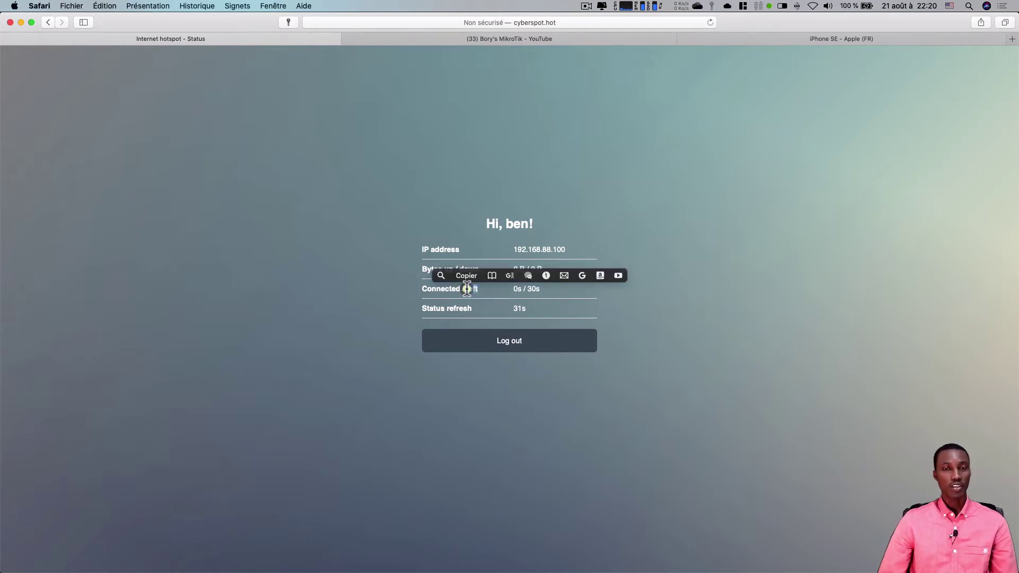
click(709, 307)
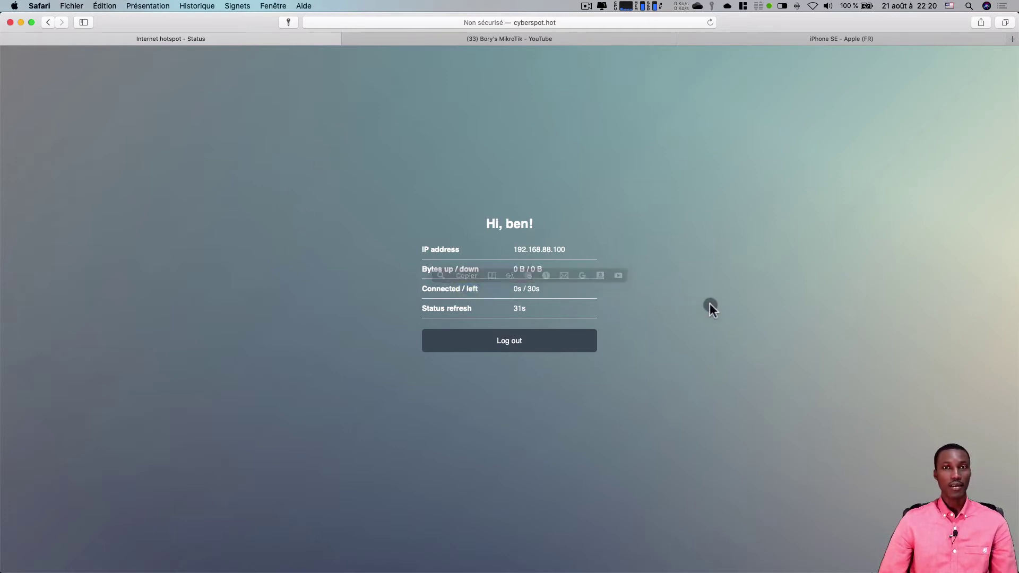
click(534, 289)
drag(537, 289, 540, 289)
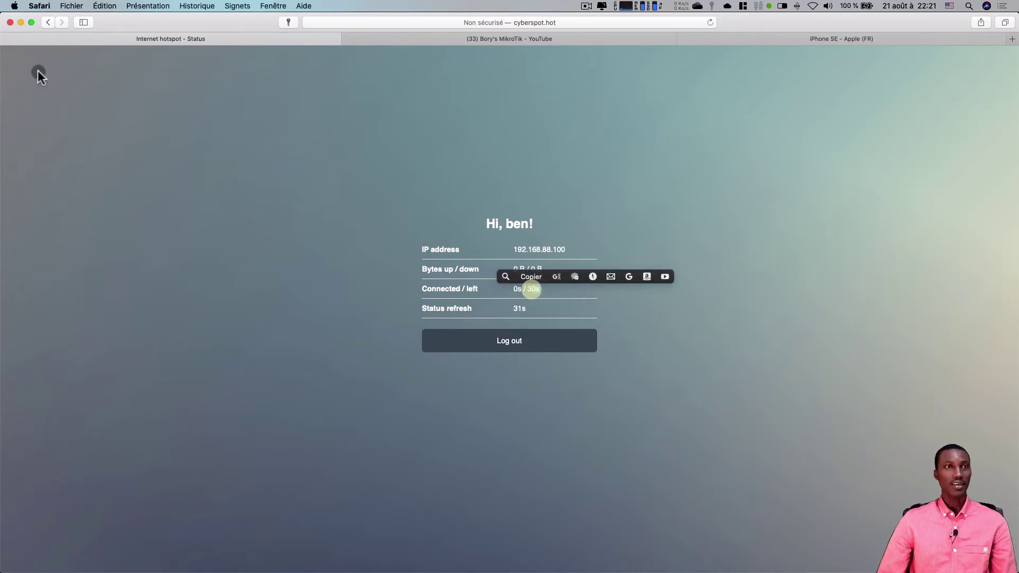
click(709, 23)
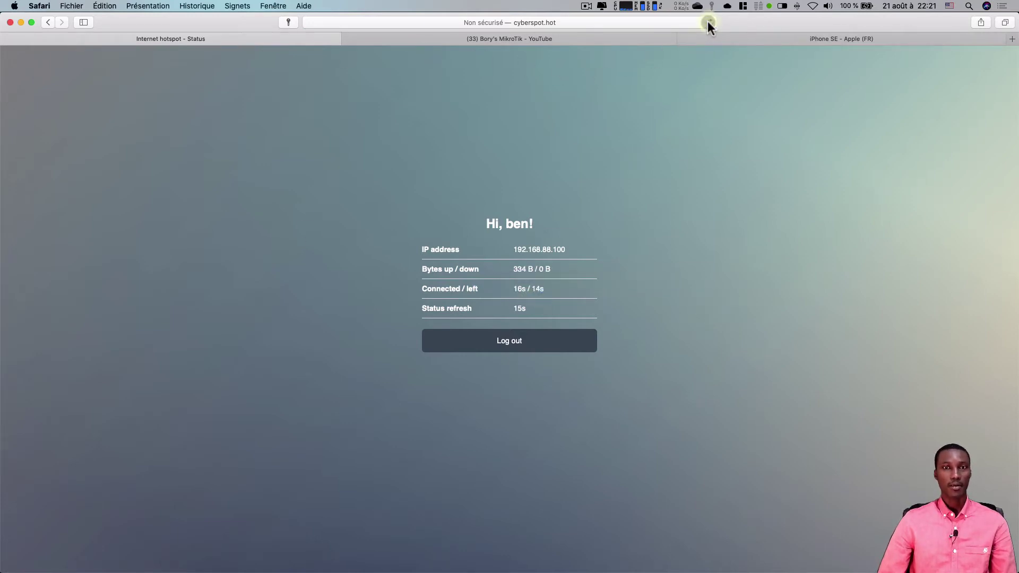
- Search Spotlight for 'term' and launch Terminal
key(super+space)
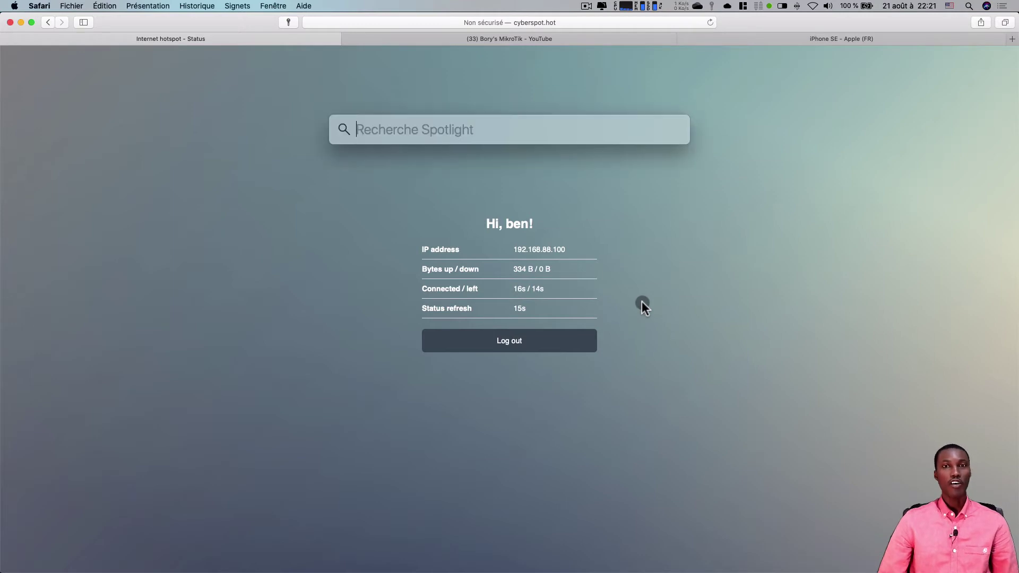
text(ping)
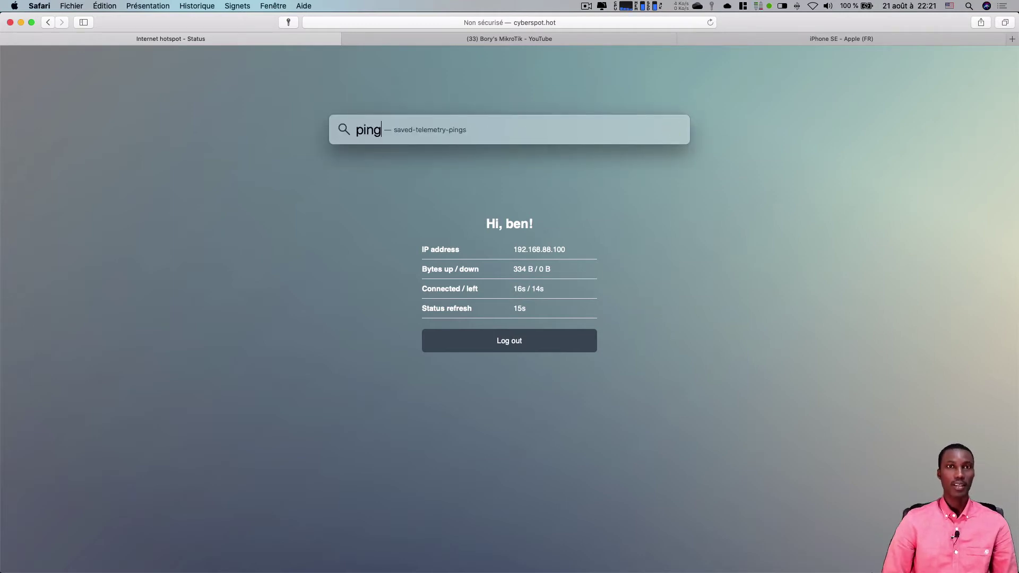
key(BackSpace)
key(BackSpace)
key(BackSpace)
key(BackSpace)
text(te)
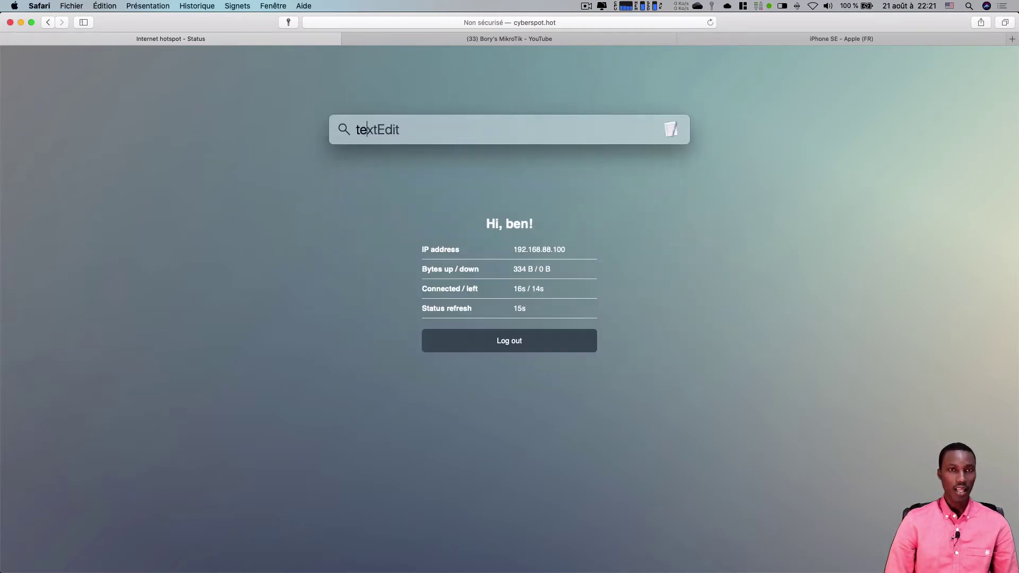
text(rminal)
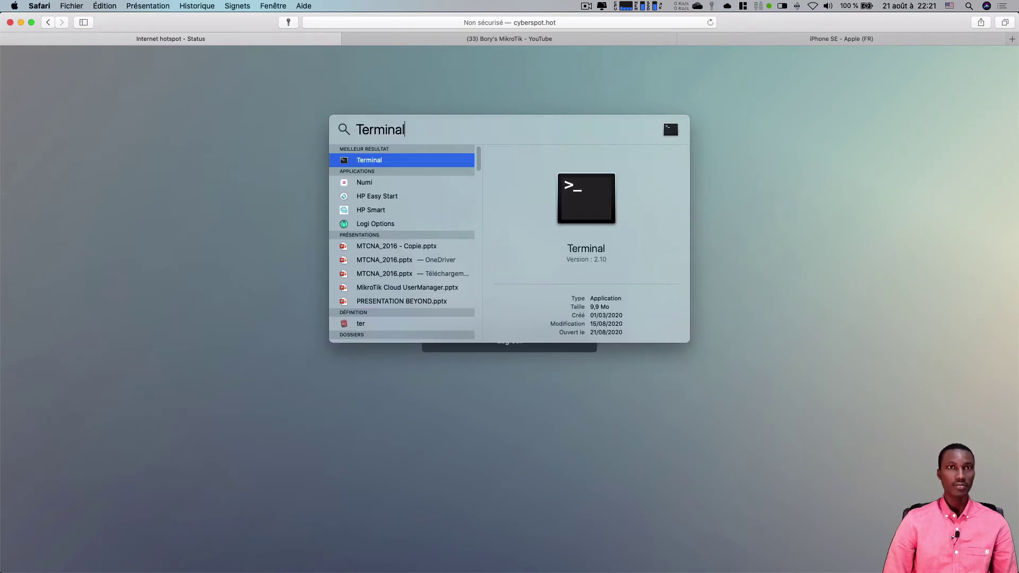
key(Return)
- Run a continuous ping 8.8.8.8 in Terminal
text(ping )
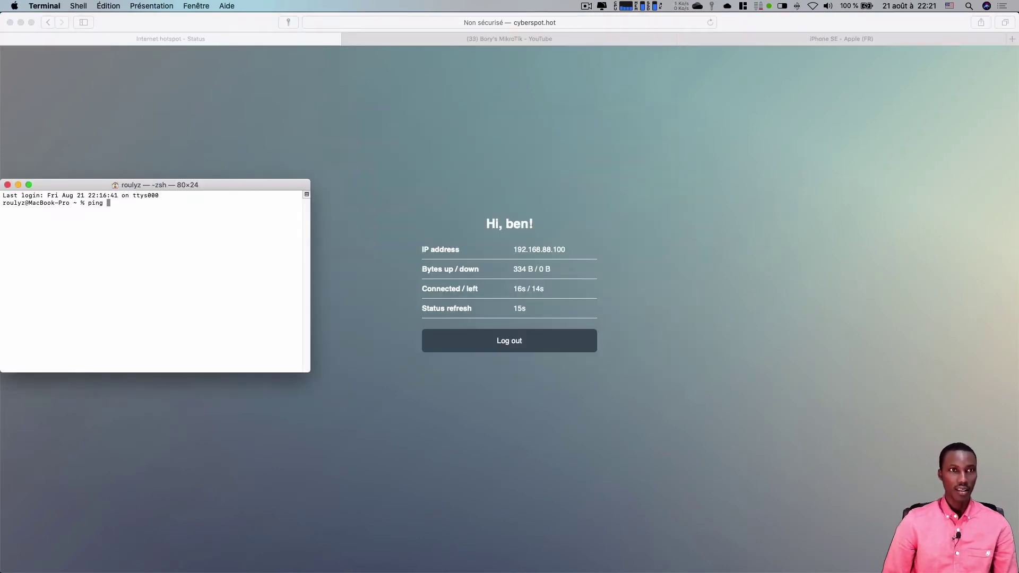
text(8.8.8.8)
key(Return)
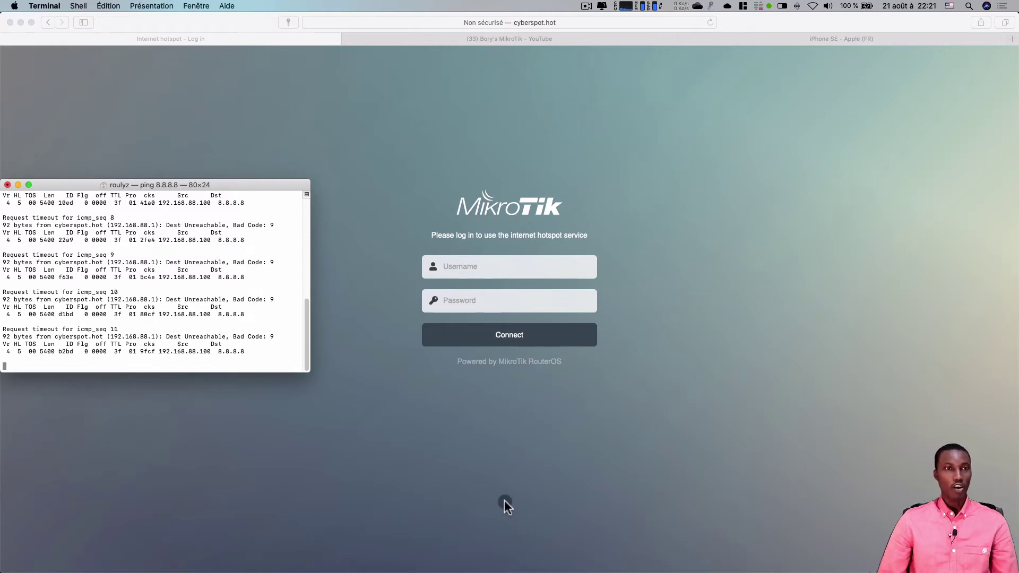
- Back in WinBox, check the test user's statistics: 00:00:00 uptime and 0 B traffic
mouse_move(549, 565)
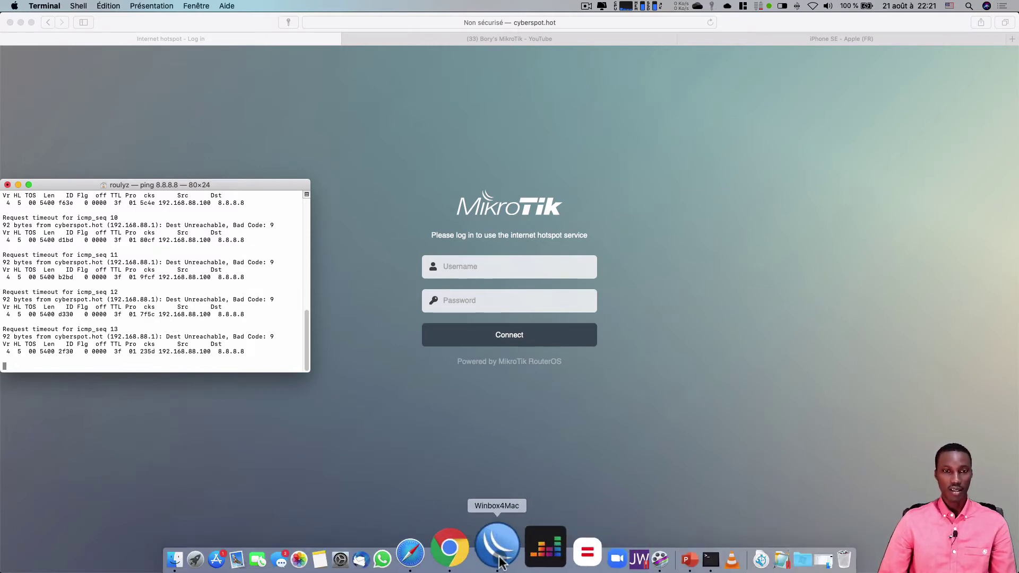
right_click(502, 561)
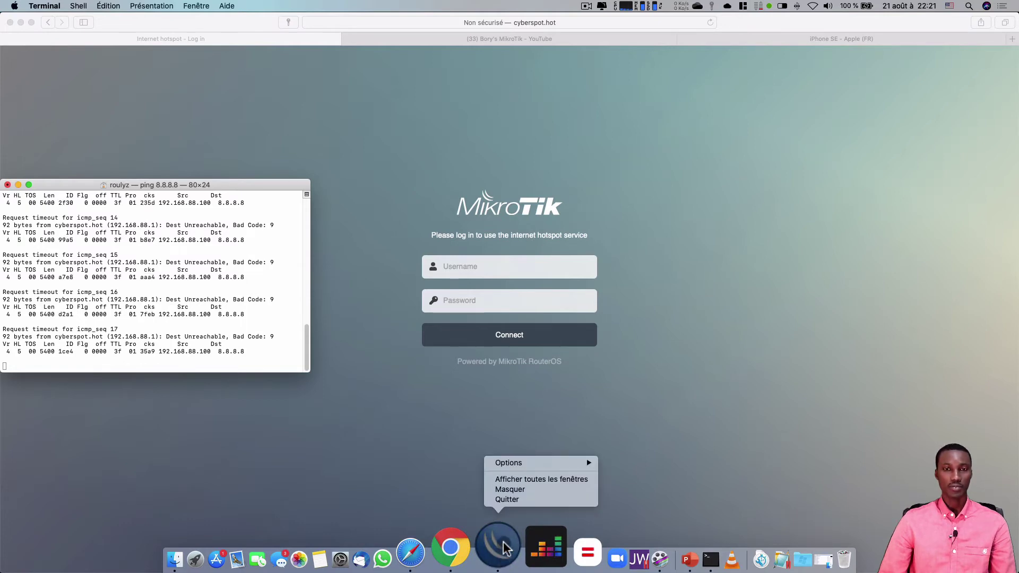
click(499, 554)
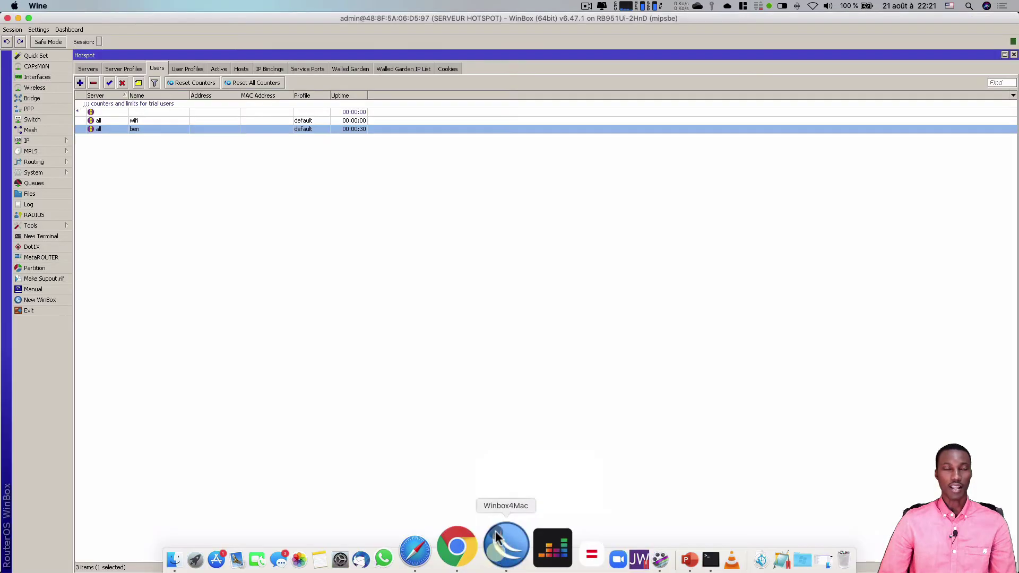
click(387, 315)
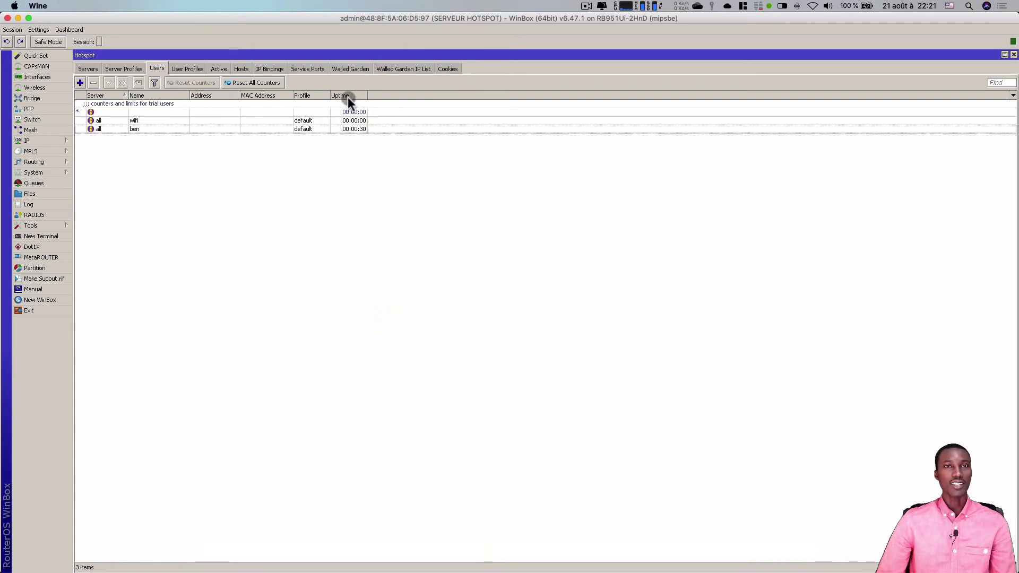
double_click(361, 129)
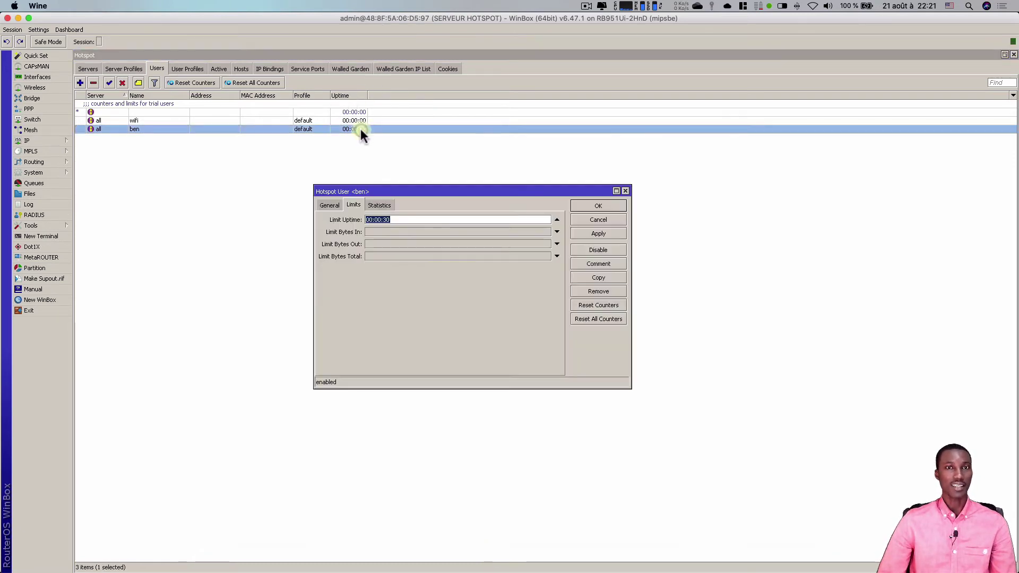
click(384, 206)
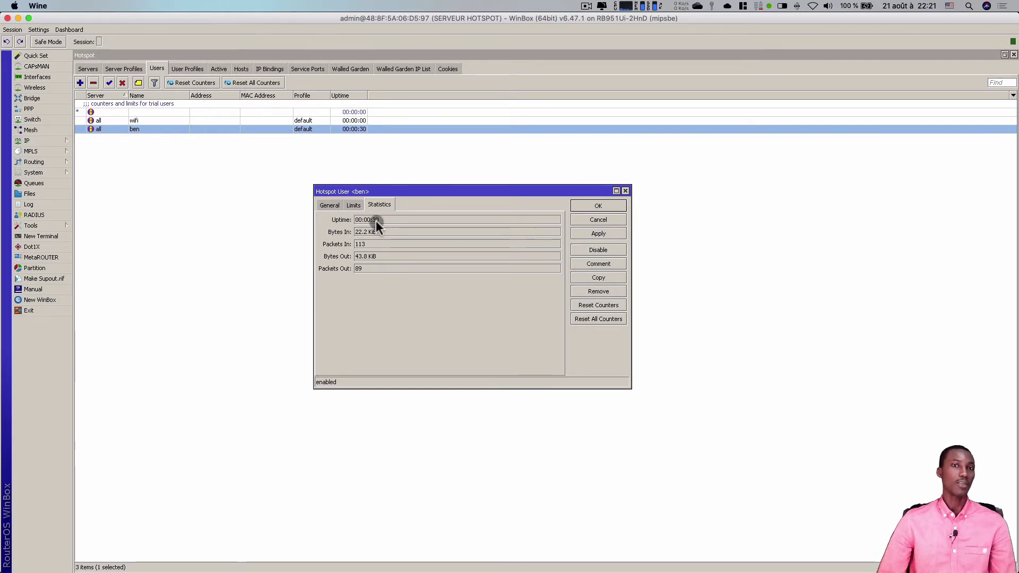
click(329, 204)
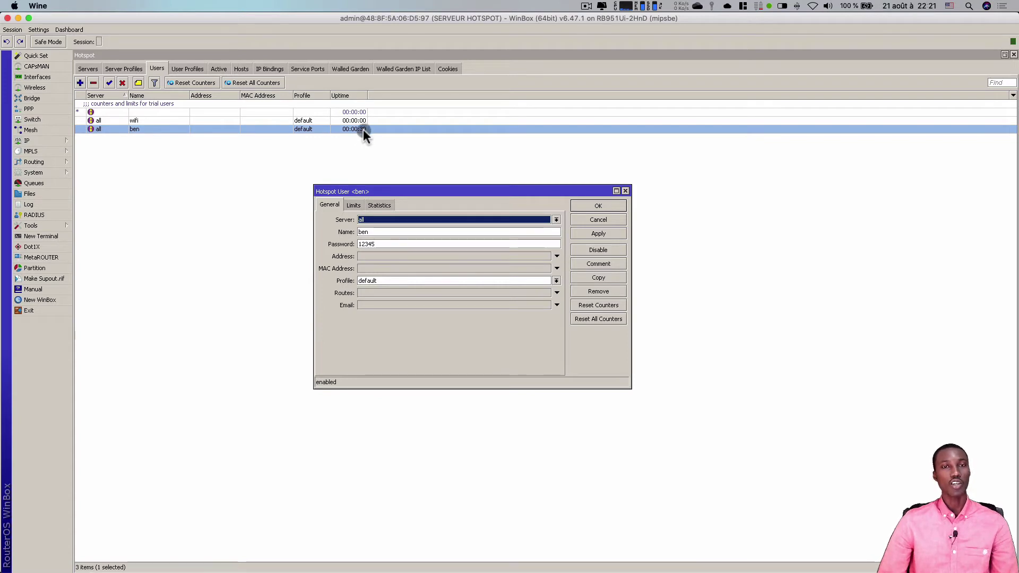
click(626, 191)
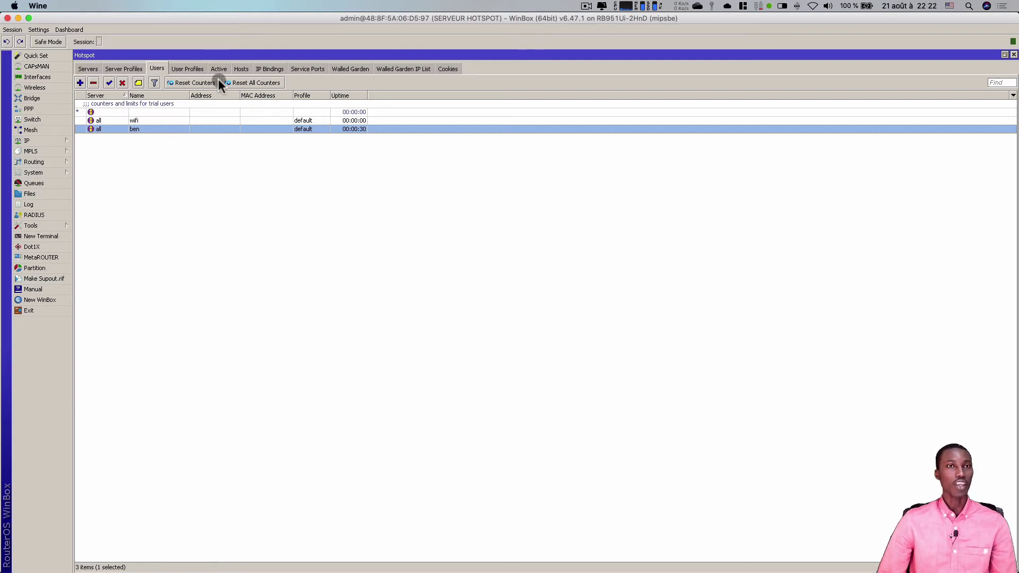
- Reset the test user's uptime and traffic counters, confirm zero, and return to the ping
click(243, 83)
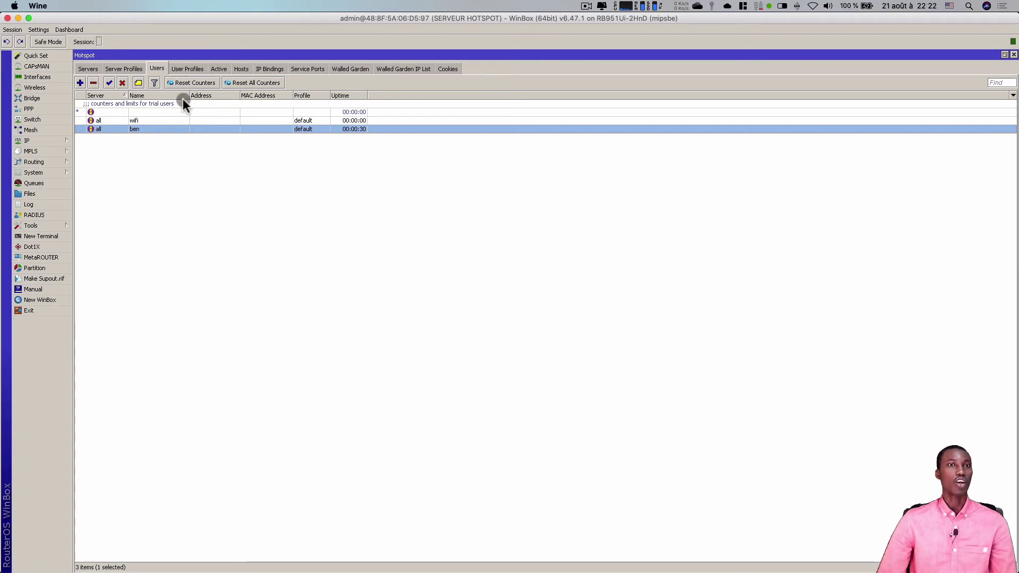
double_click(165, 129)
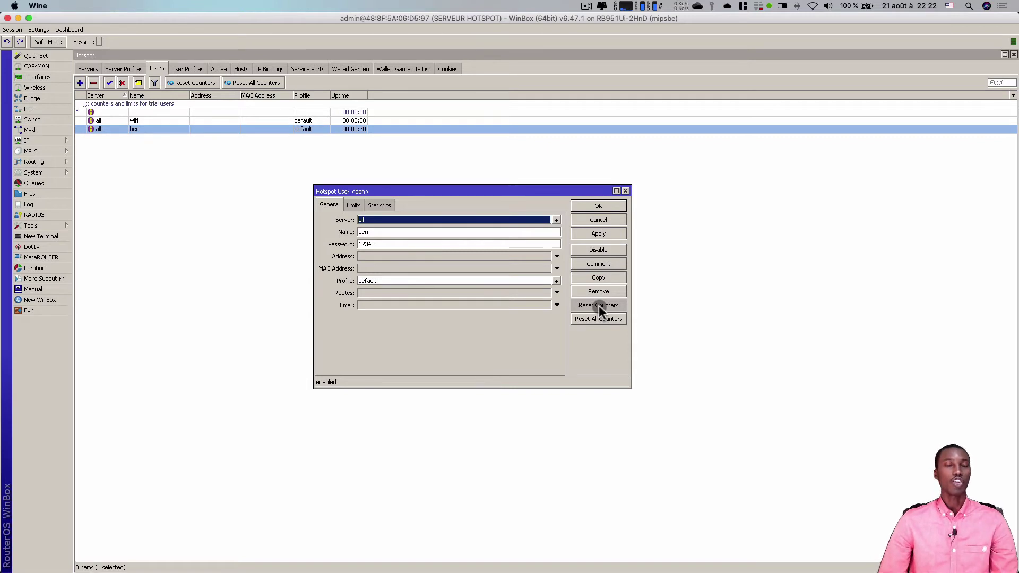
click(598, 305)
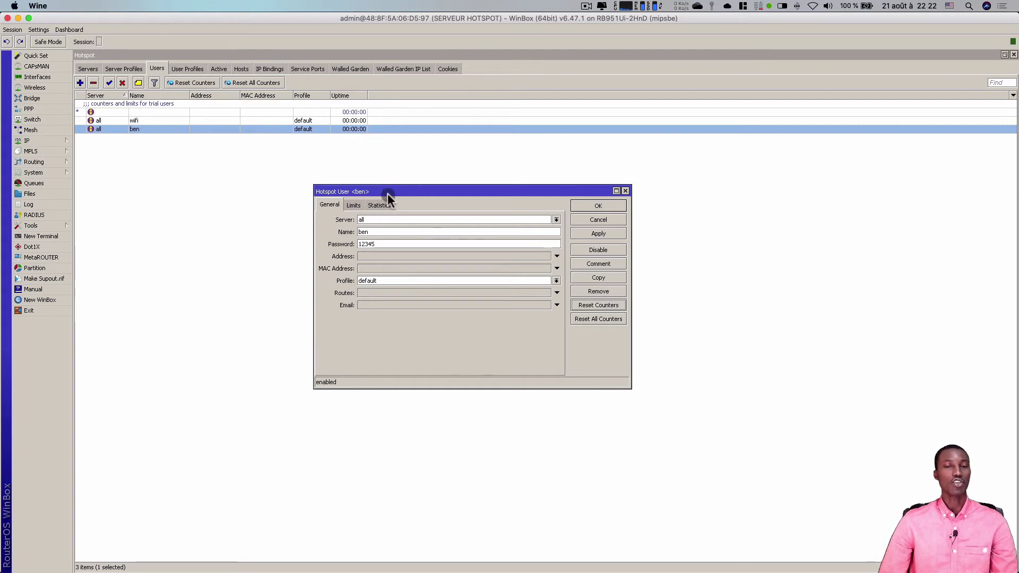
click(379, 205)
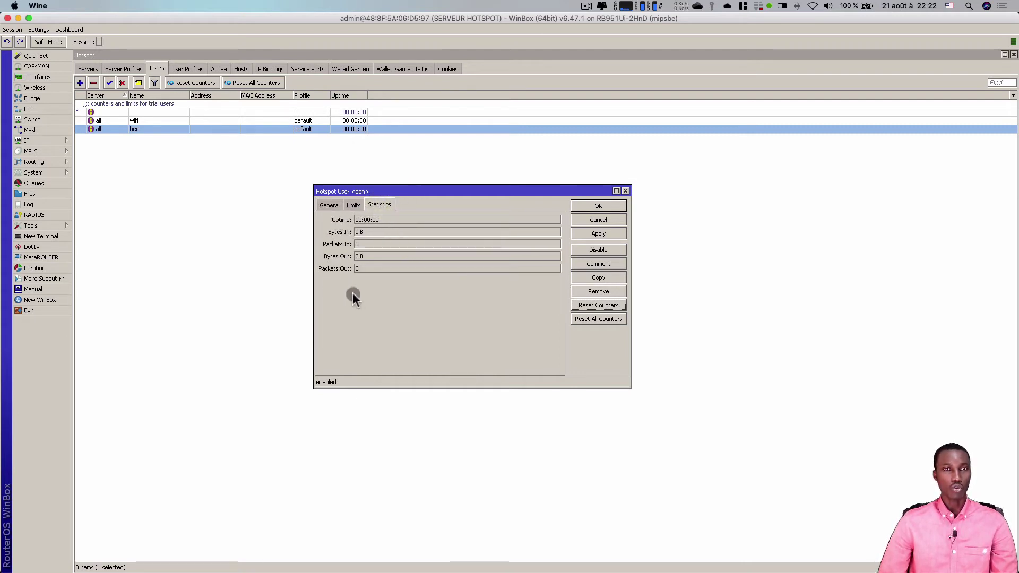
click(604, 205)
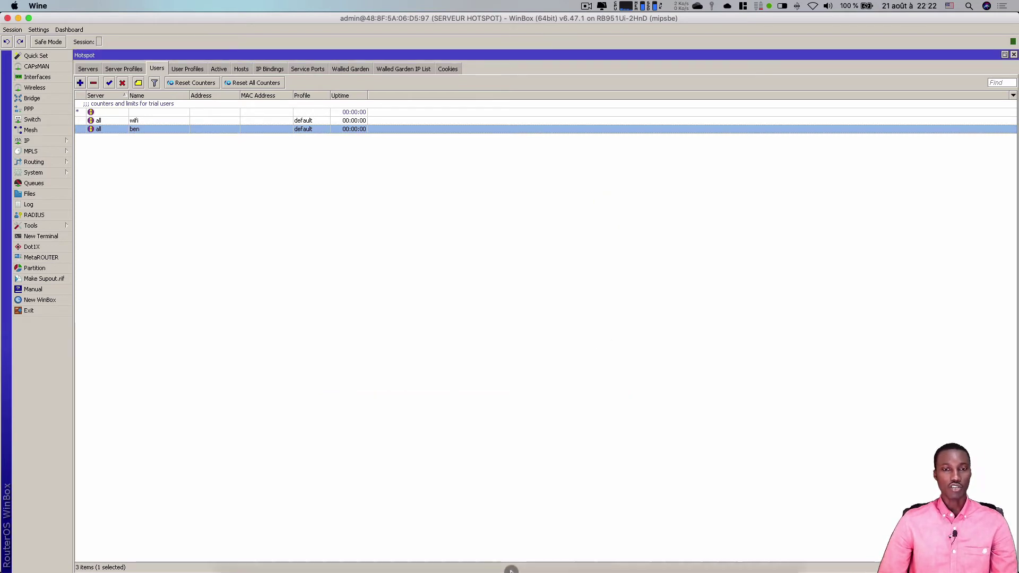
mouse_move(530, 571)
click(656, 549)
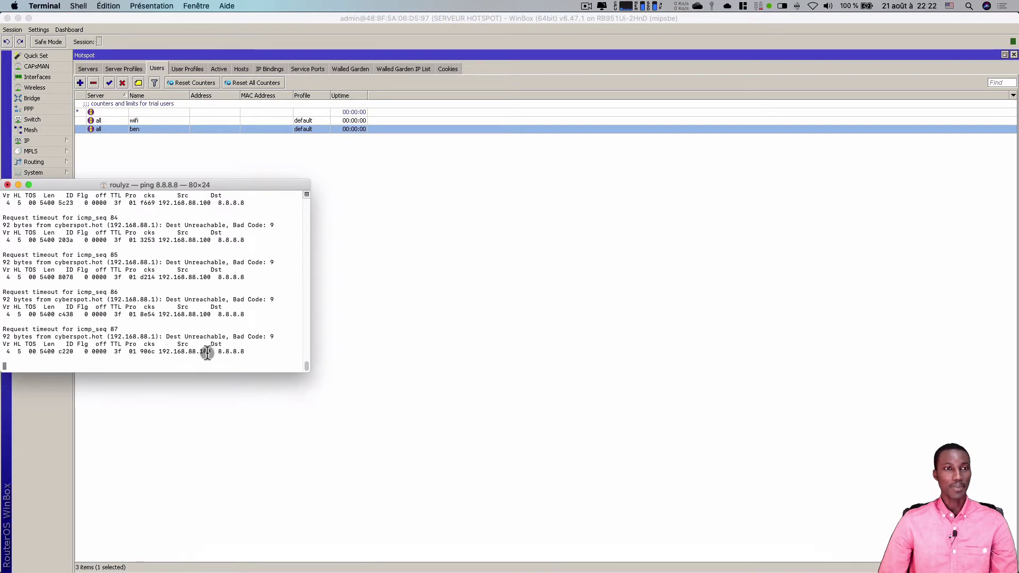
- Log in again as the test user (0s of 30s) and confirm the ping to 8.8.8.8 gets replies
mouse_move(625, 570)
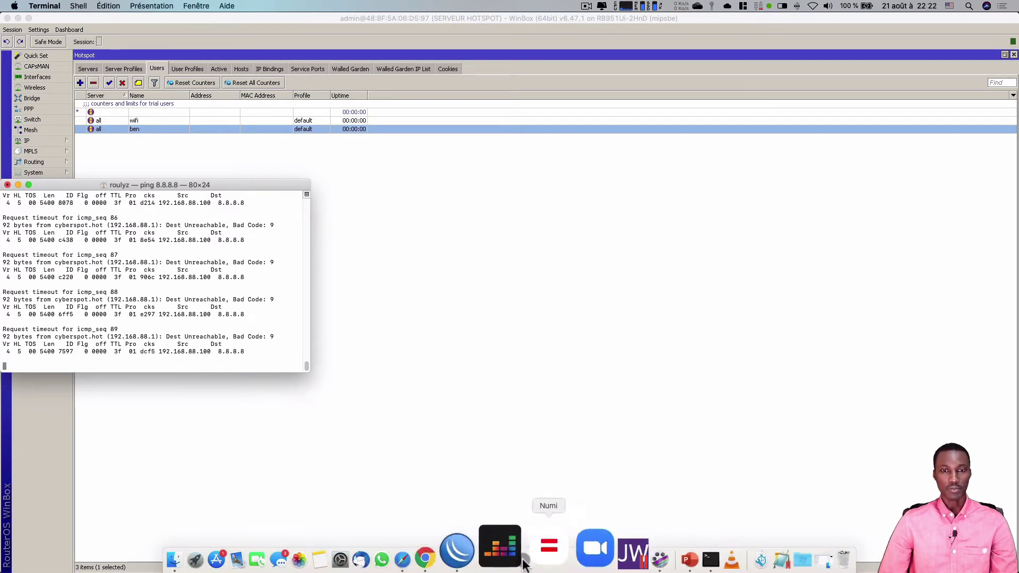
click(456, 555)
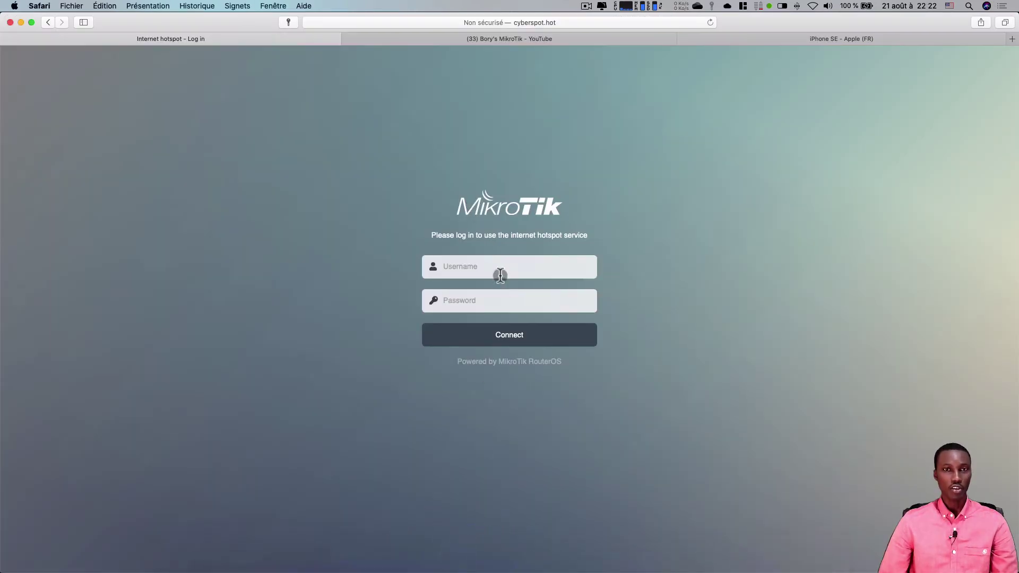
click(496, 269)
text(ben)
key(Tab)
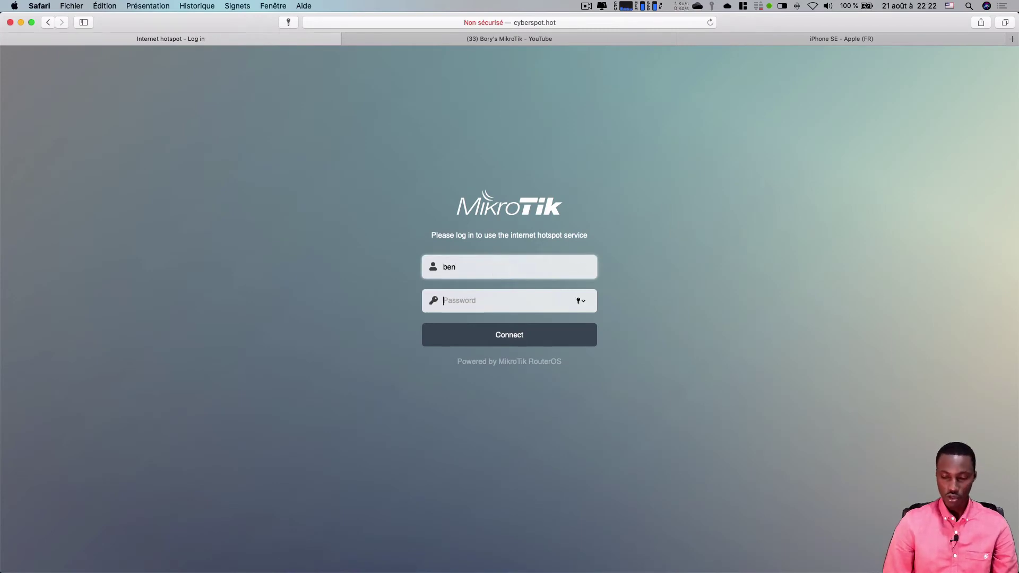
text(•••••)
click(482, 333)
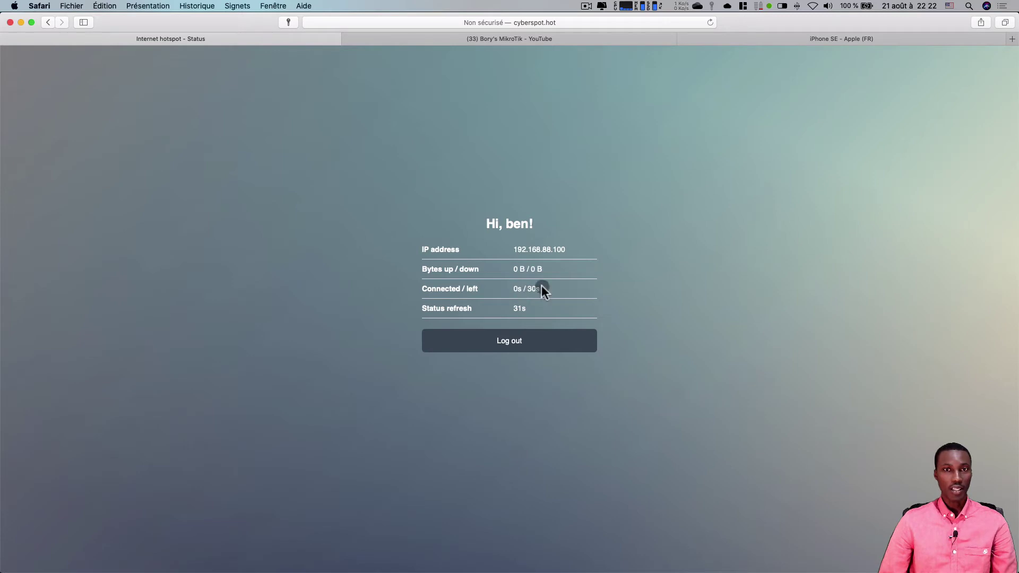
mouse_move(473, 557)
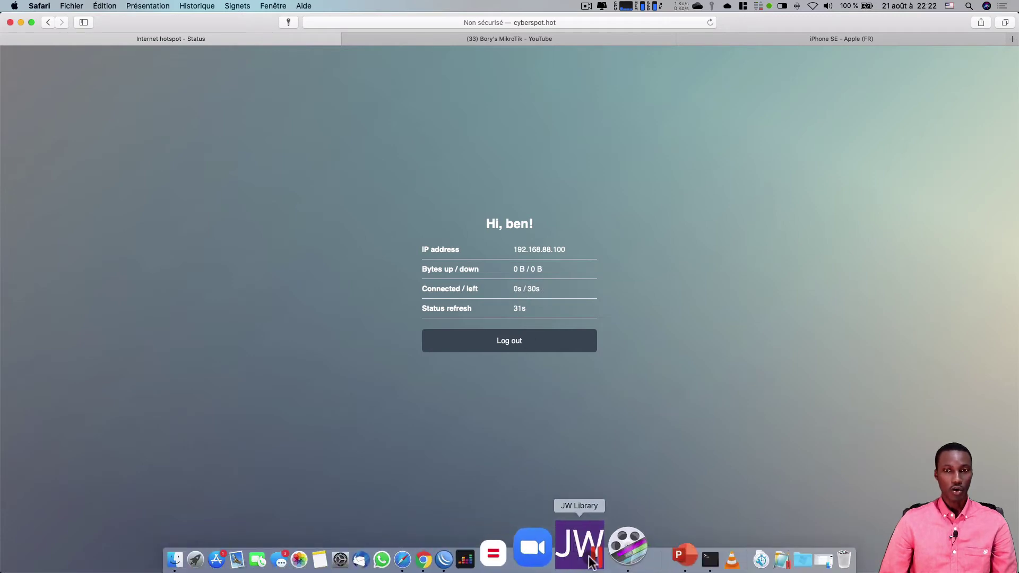
click(658, 556)
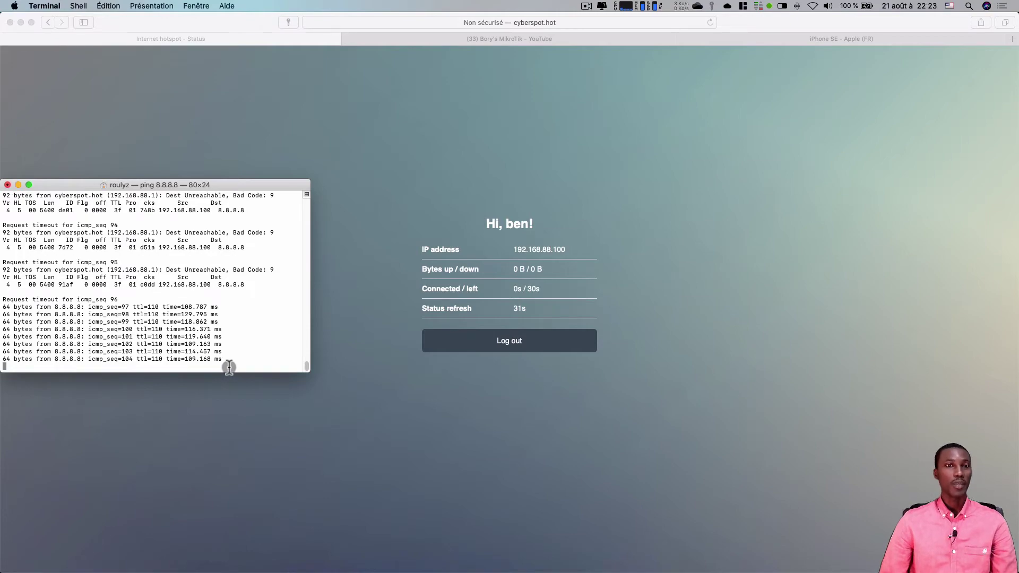
click(867, 33)
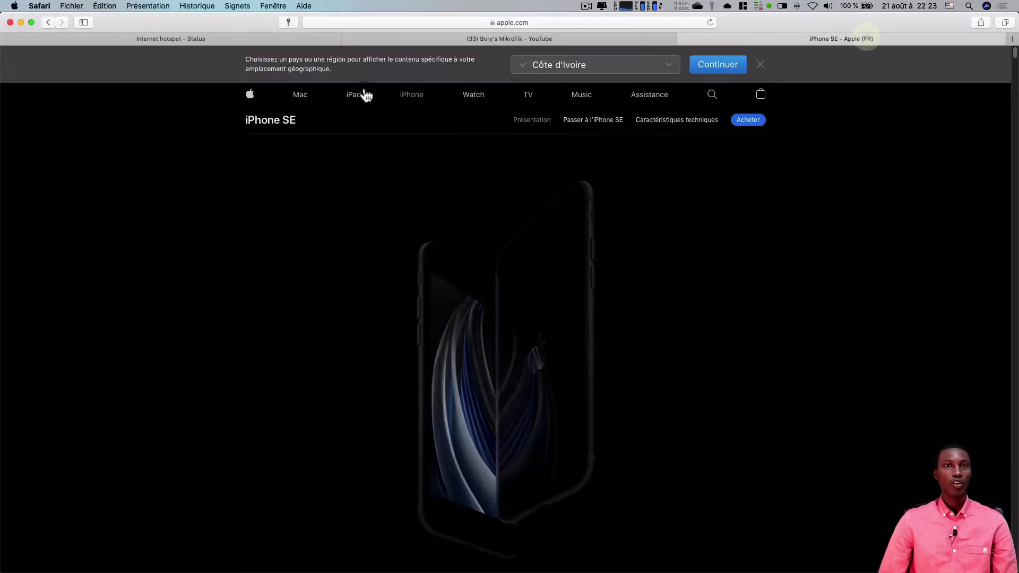
click(295, 96)
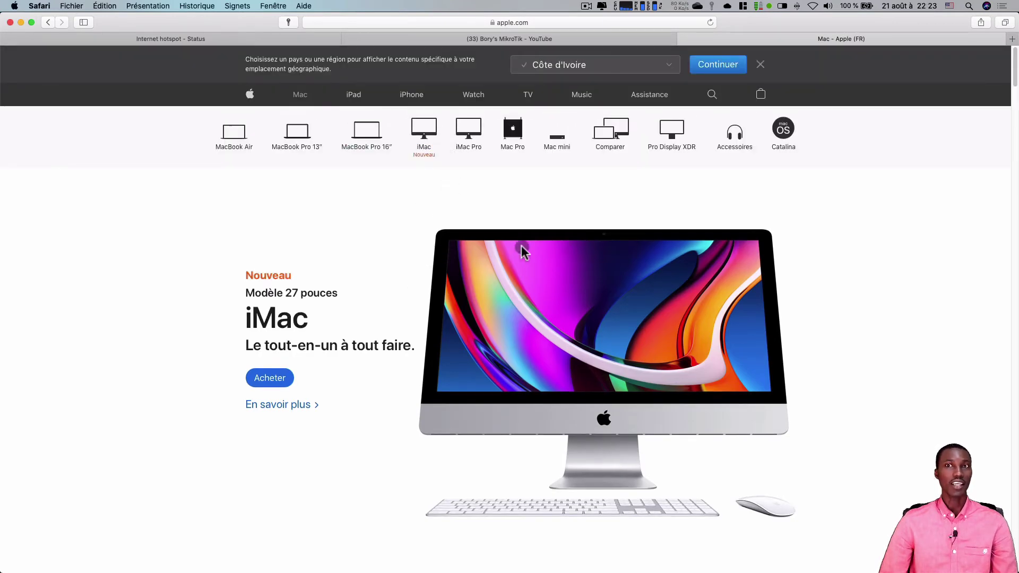
click(222, 40)
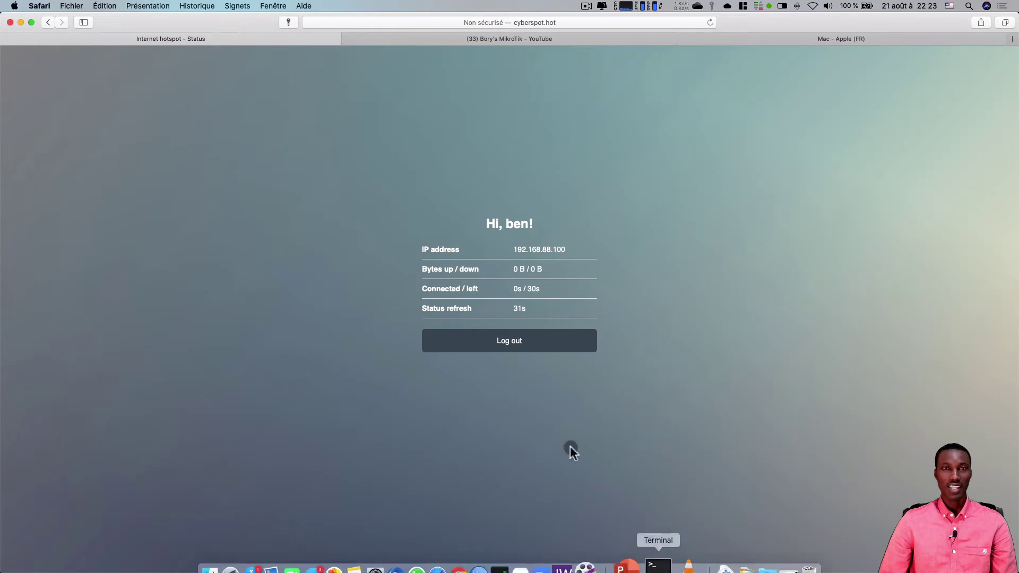
click(720, 23)
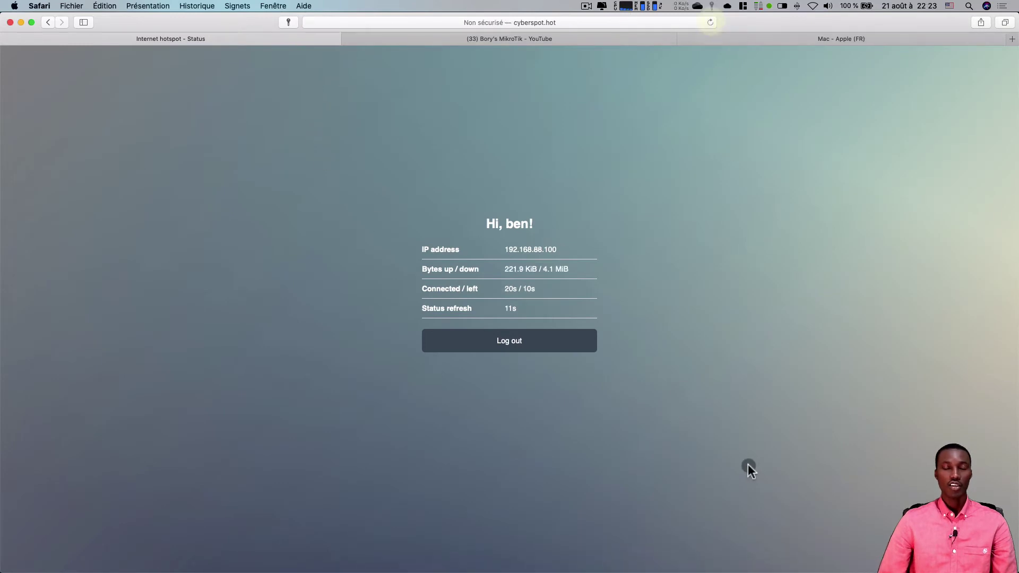
click(651, 550)
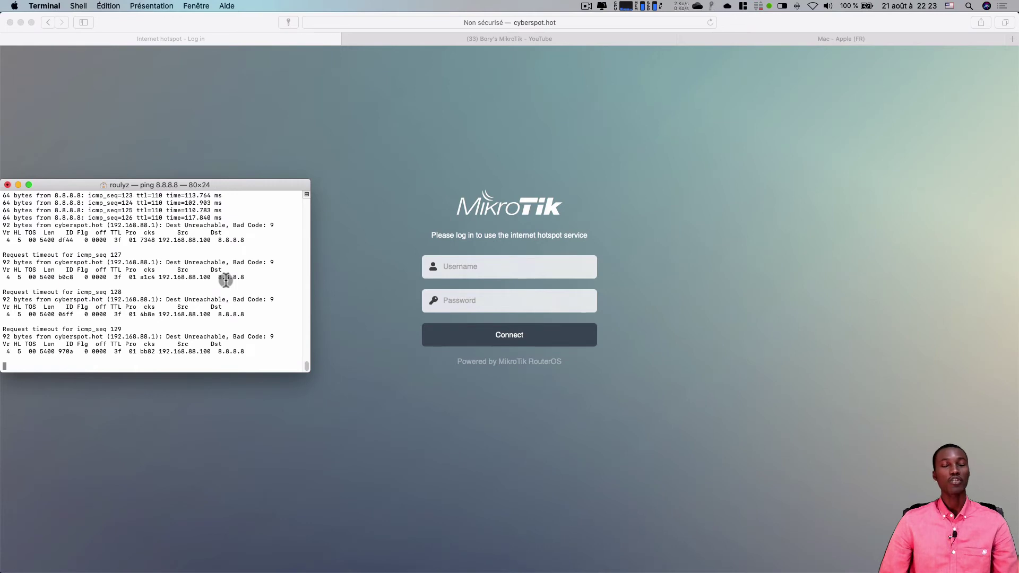
mouse_move(569, 527)
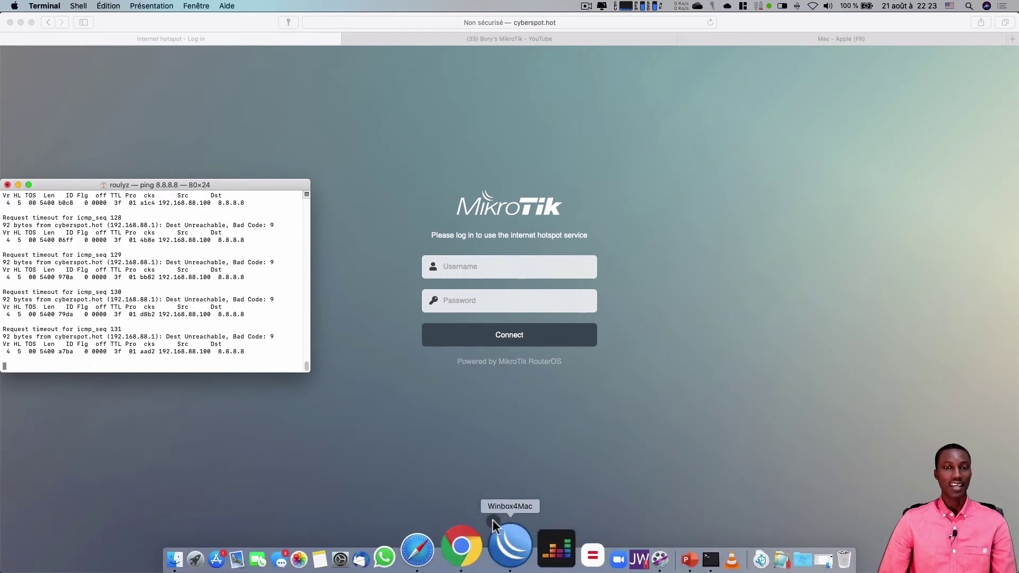
- Advance the PowerPoint plan from slide 2 to slide 4, showing steps 1–3 as covered
click(621, 550)
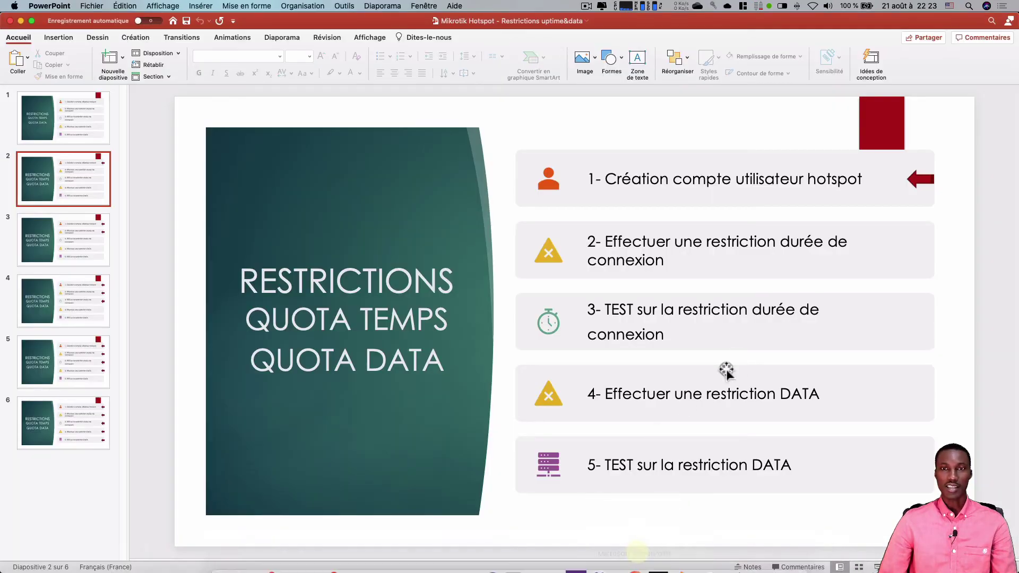
key(Down)
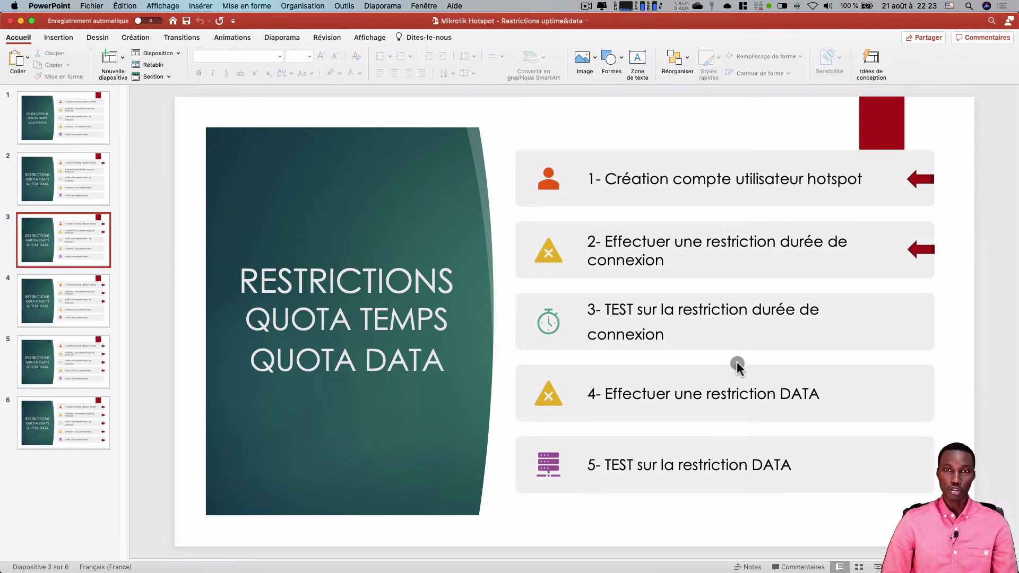
key(Down)
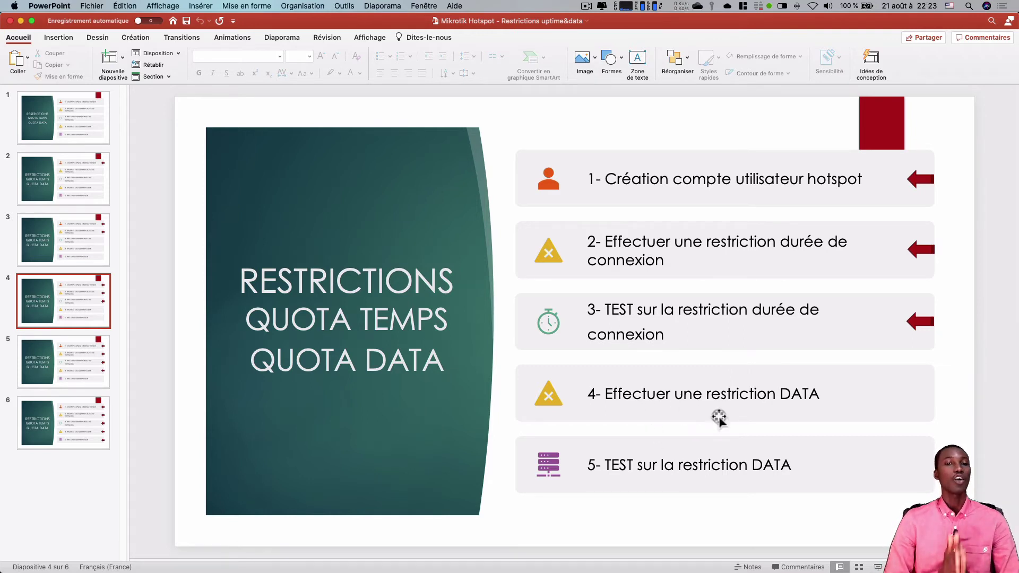
- Reset the test hotspot user's uptime and byte counters in the Hotspot Users list
mouse_move(582, 563)
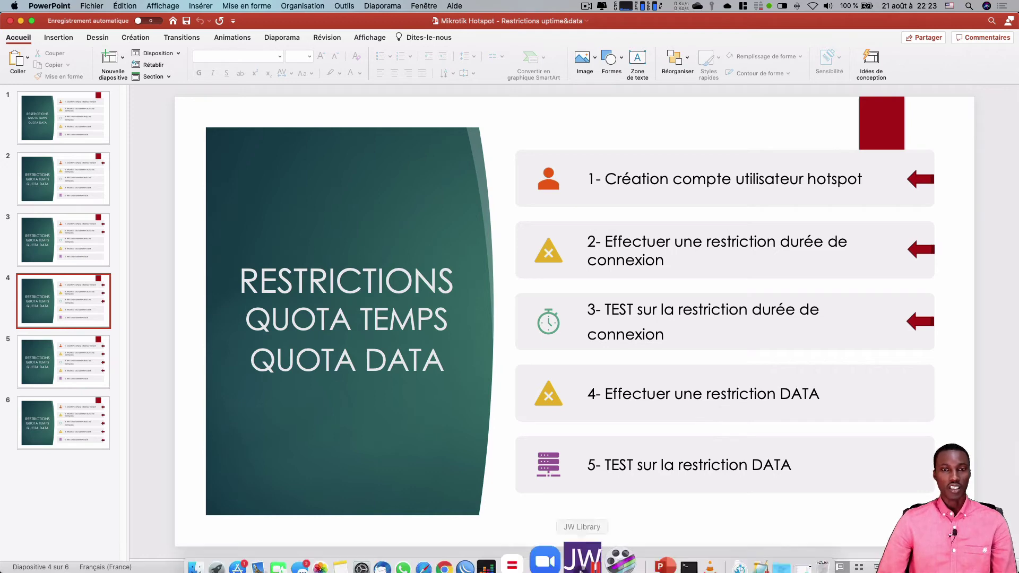
click(501, 557)
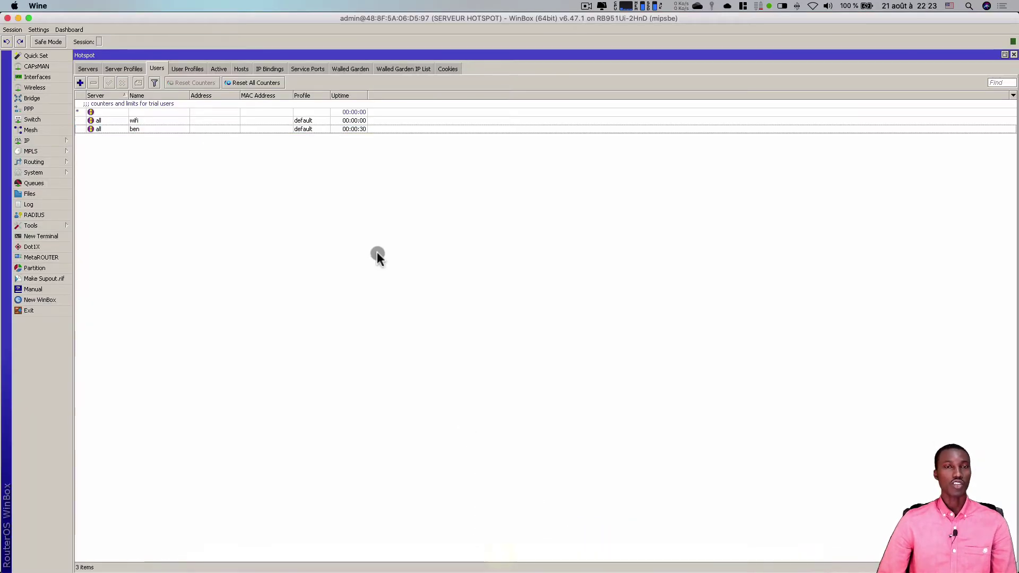
click(293, 128)
click(200, 82)
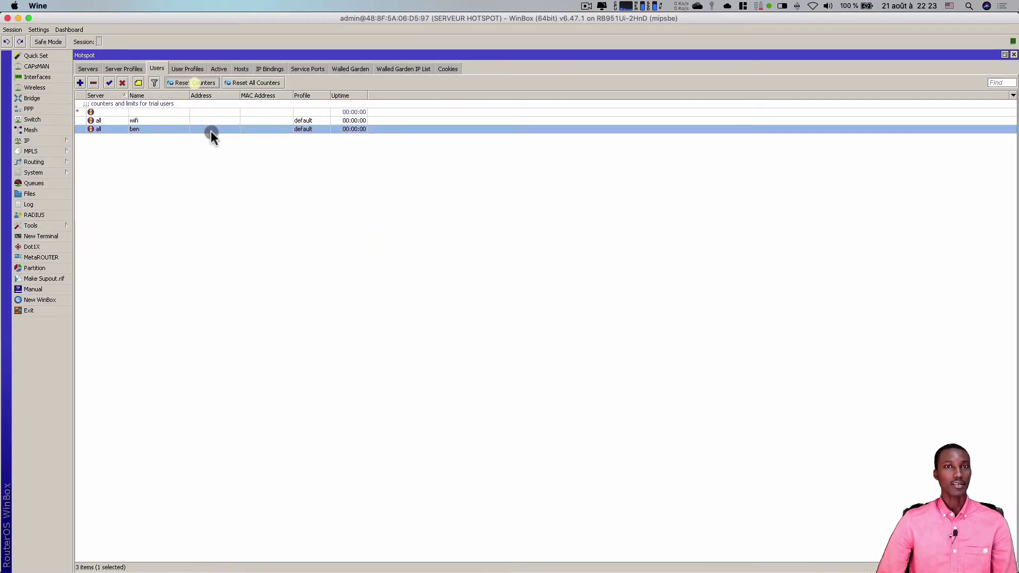
- Clear the test user's 00:00:30 Limit Uptime value in its Limits settings
double_click(210, 131)
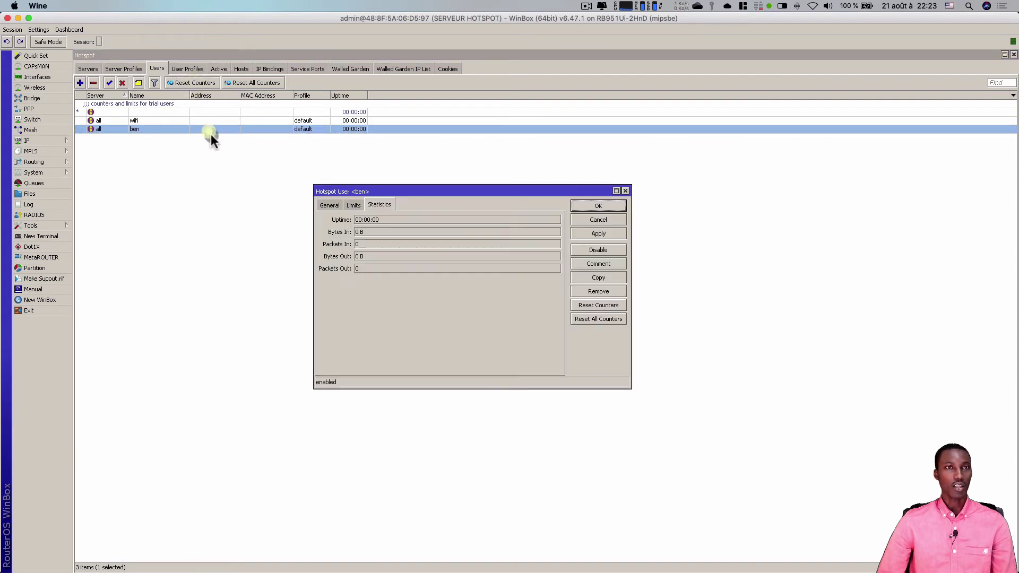
click(353, 204)
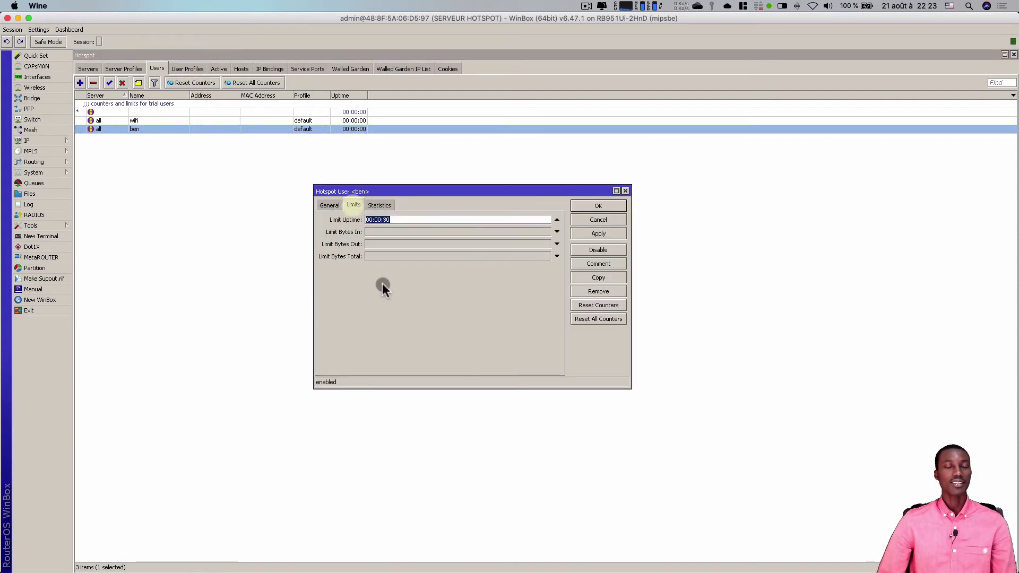
click(558, 219)
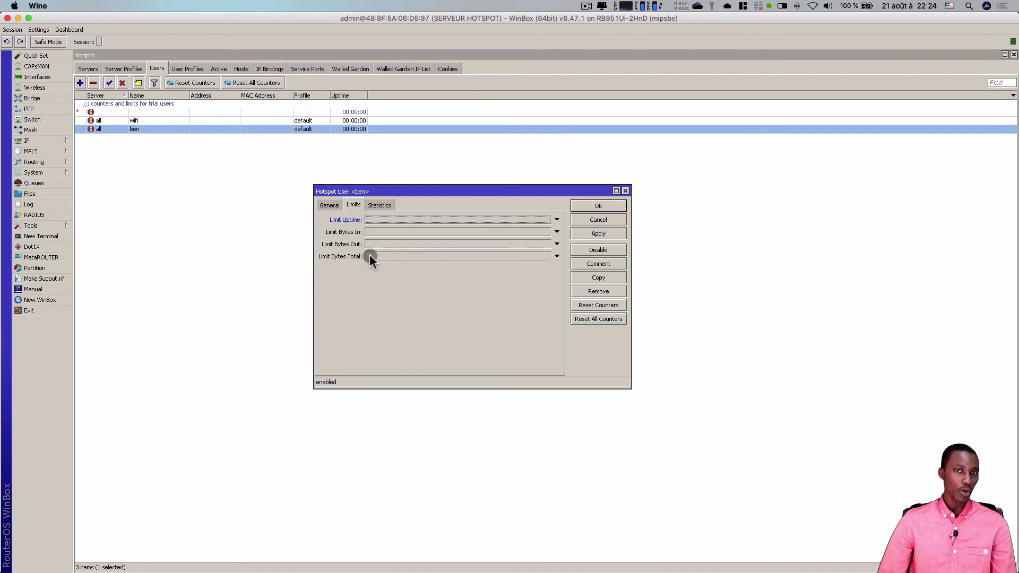
- Review the test user's usage statistics, then return to its Limits settings
click(382, 205)
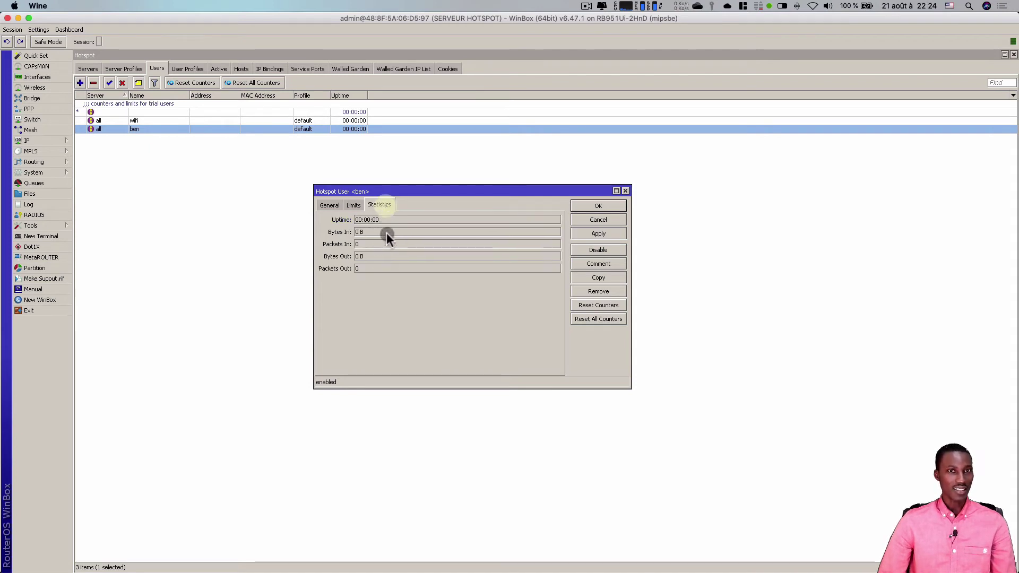
click(349, 206)
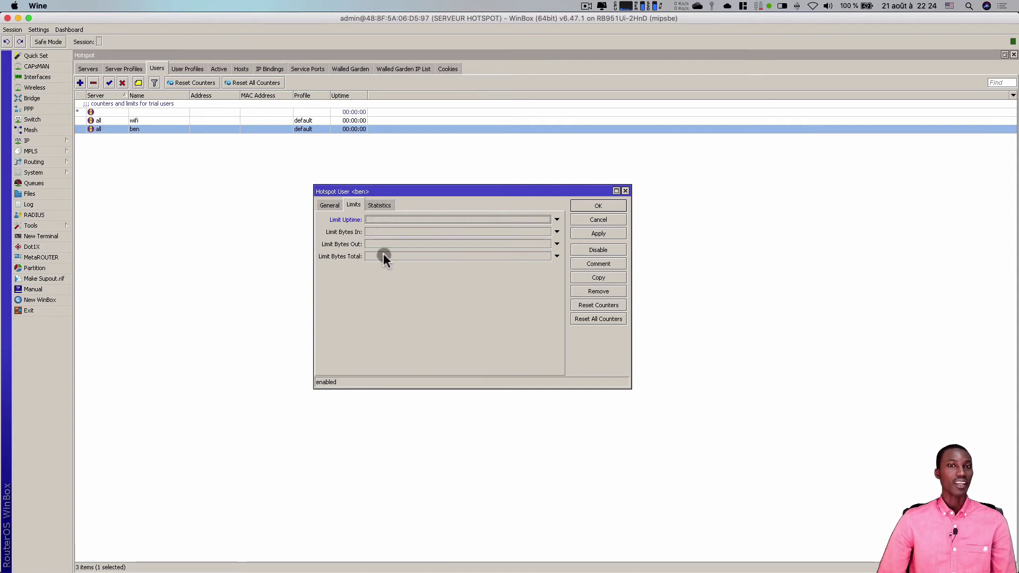
click(377, 206)
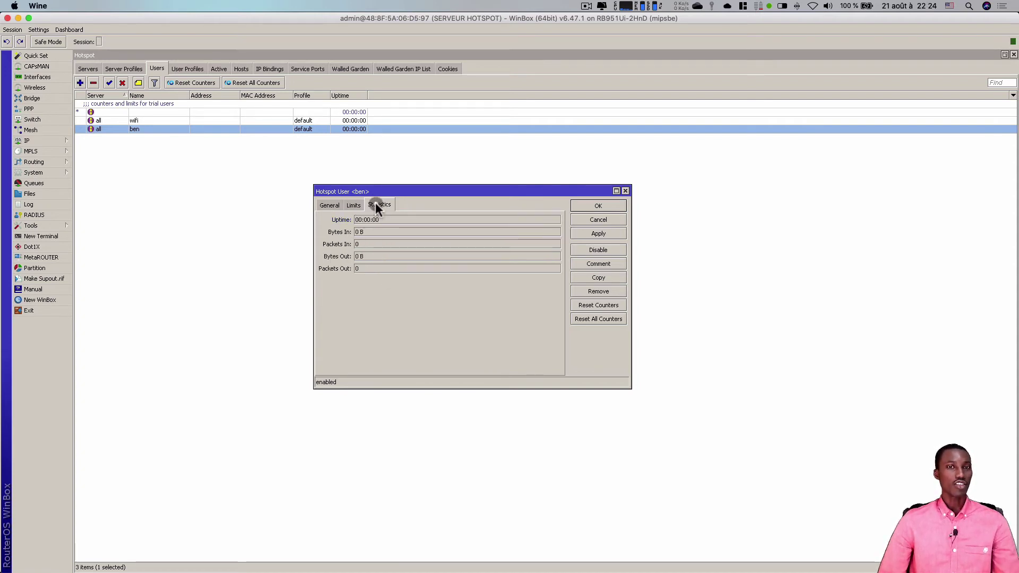
click(369, 270)
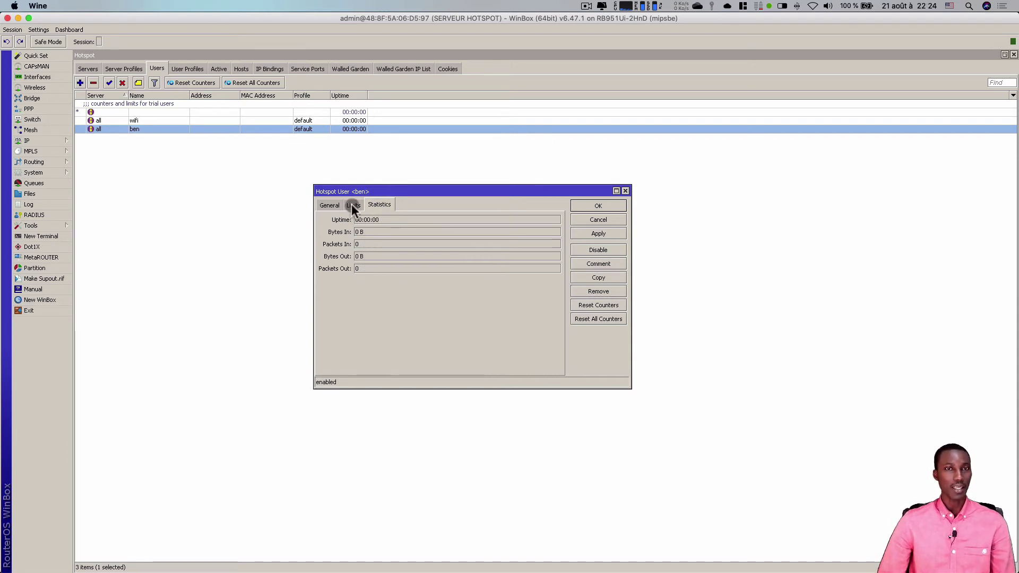
click(351, 204)
- Set Limit Bytes Total to 5m with Limit Bytes Out left unset, and save with OK
click(368, 256)
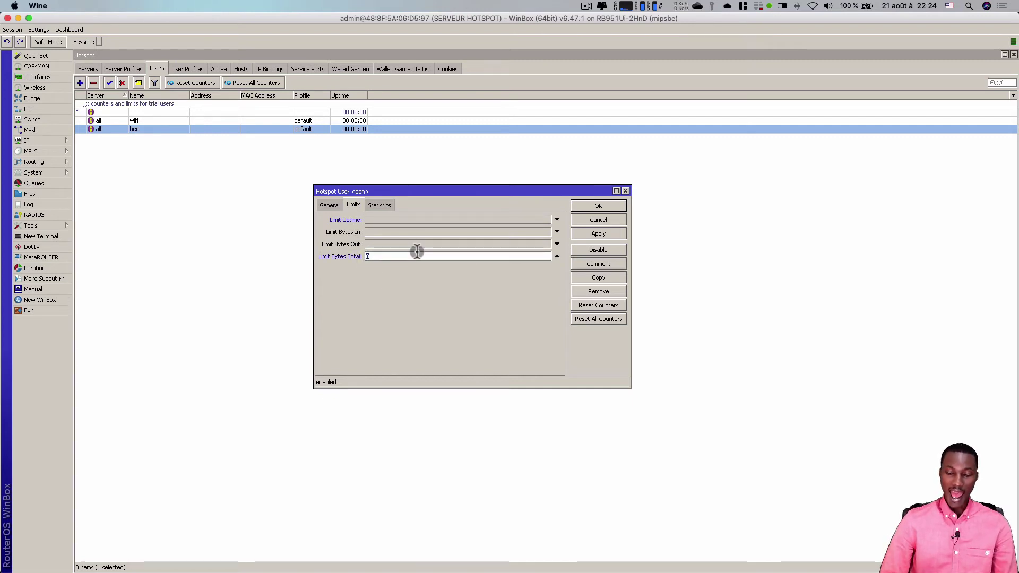
text(10m)
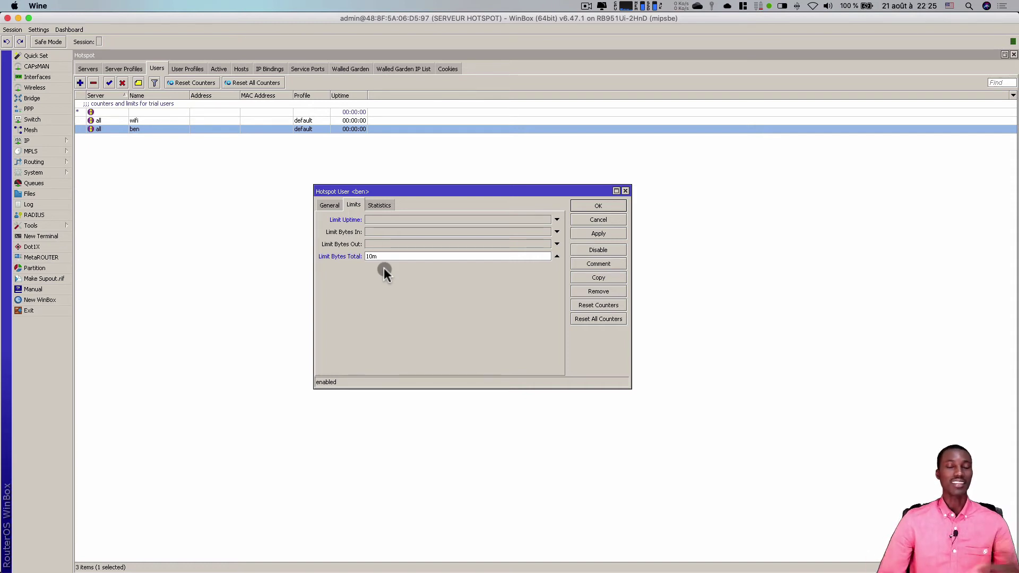
click(555, 256)
click(369, 244)
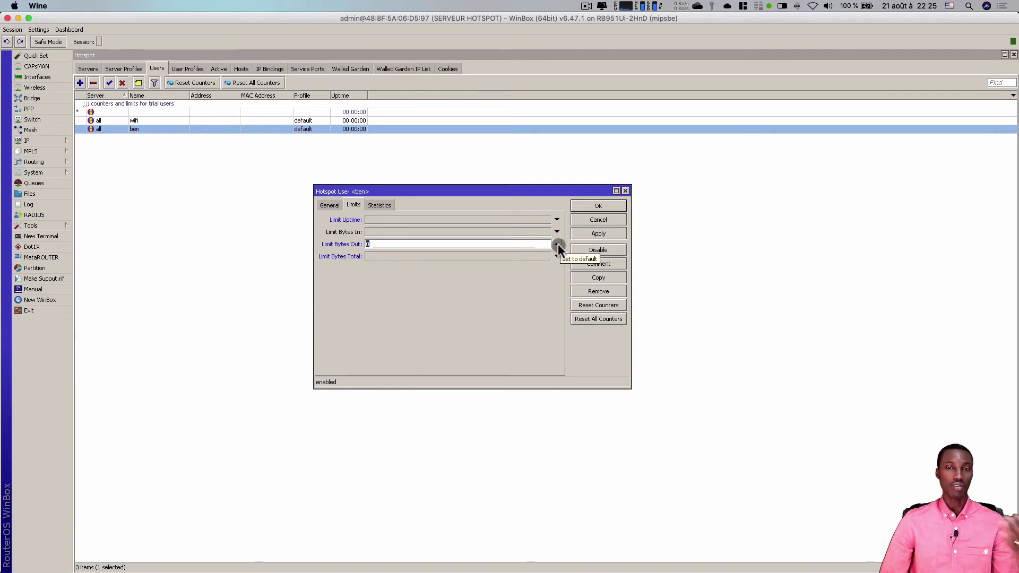
click(558, 244)
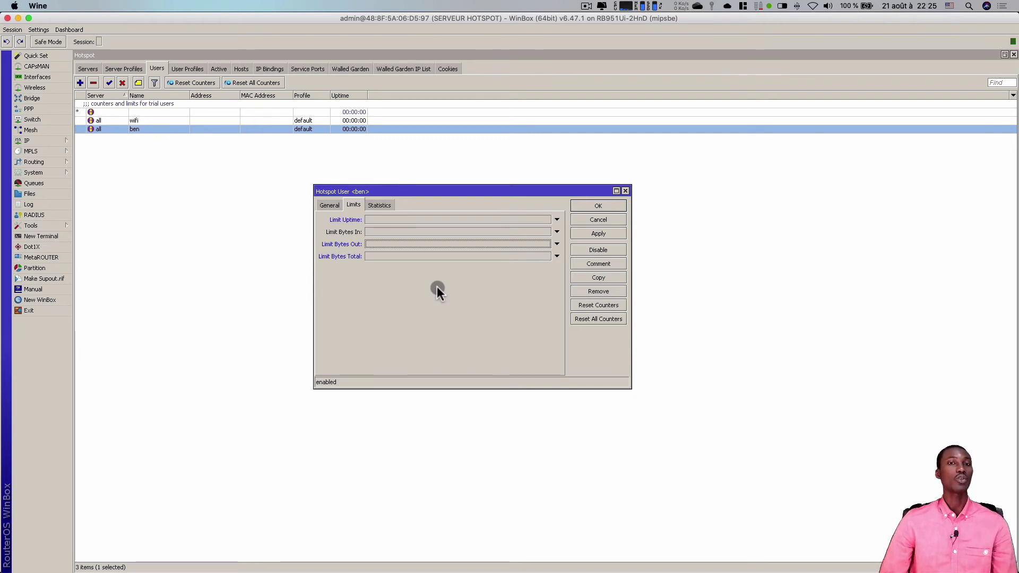
click(377, 256)
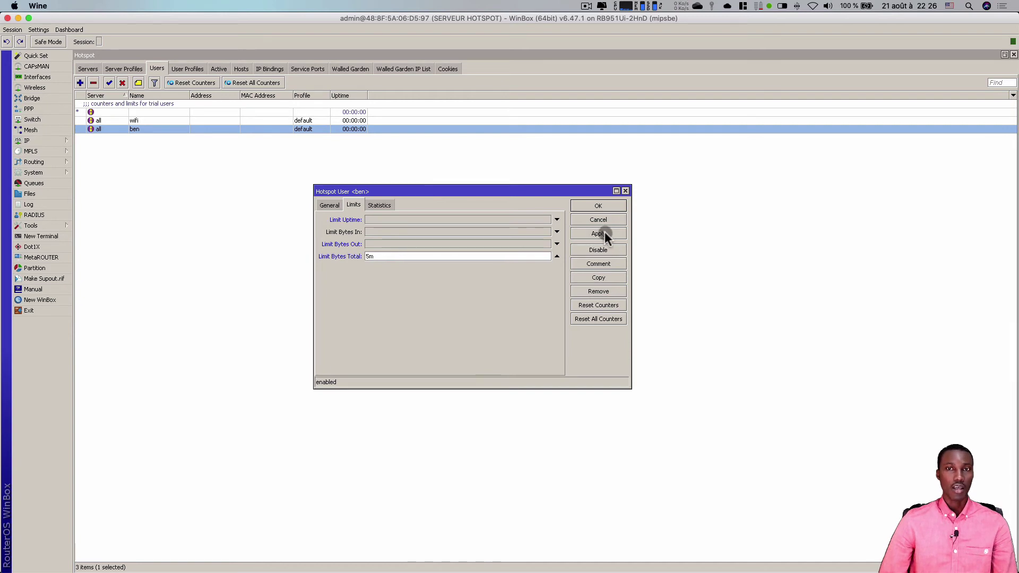
click(597, 206)
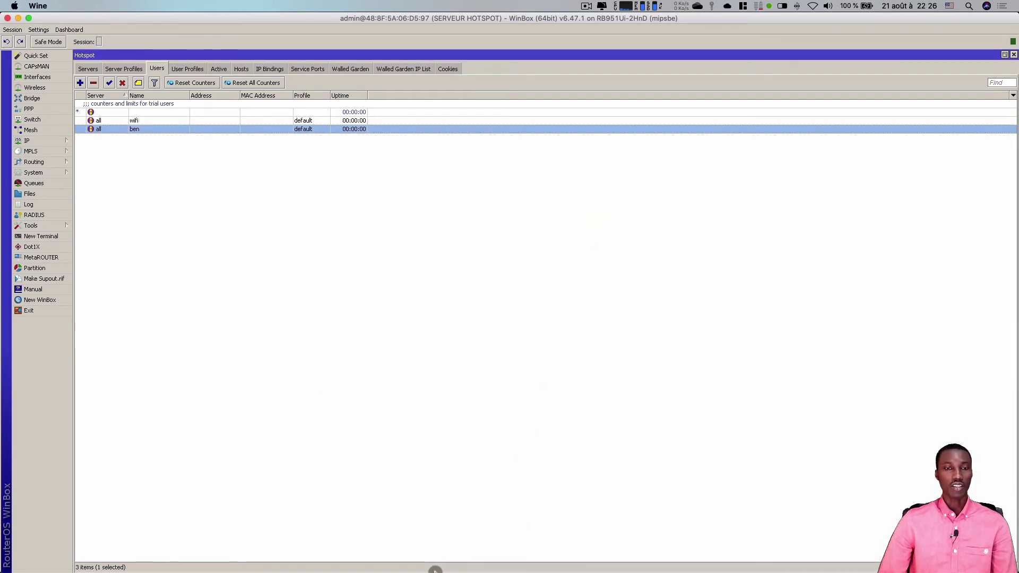
- Sign in to the hotspot portal as the test user with its password and refresh the status page
mouse_move(443, 568)
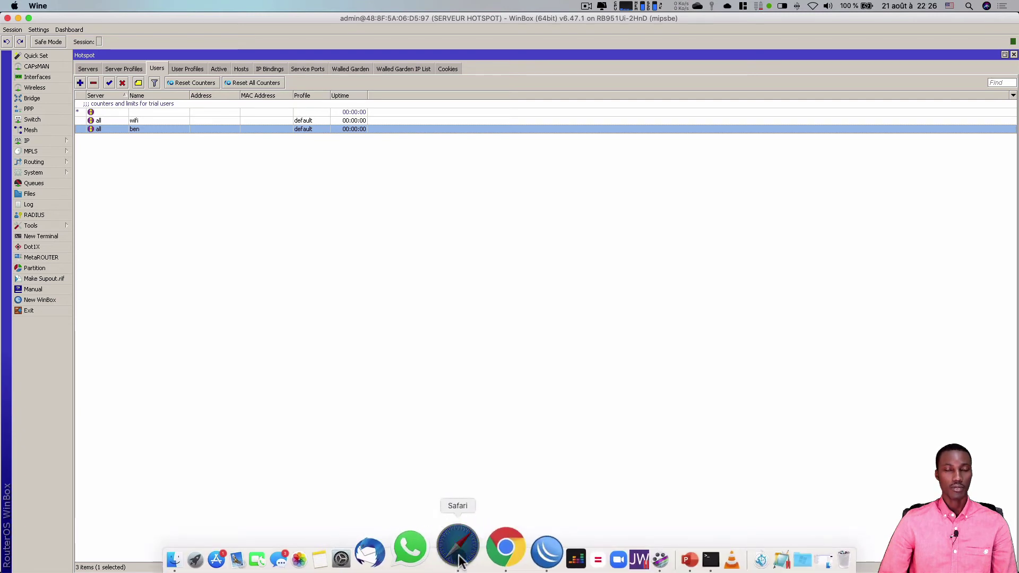
click(483, 546)
click(479, 269)
text(ben)
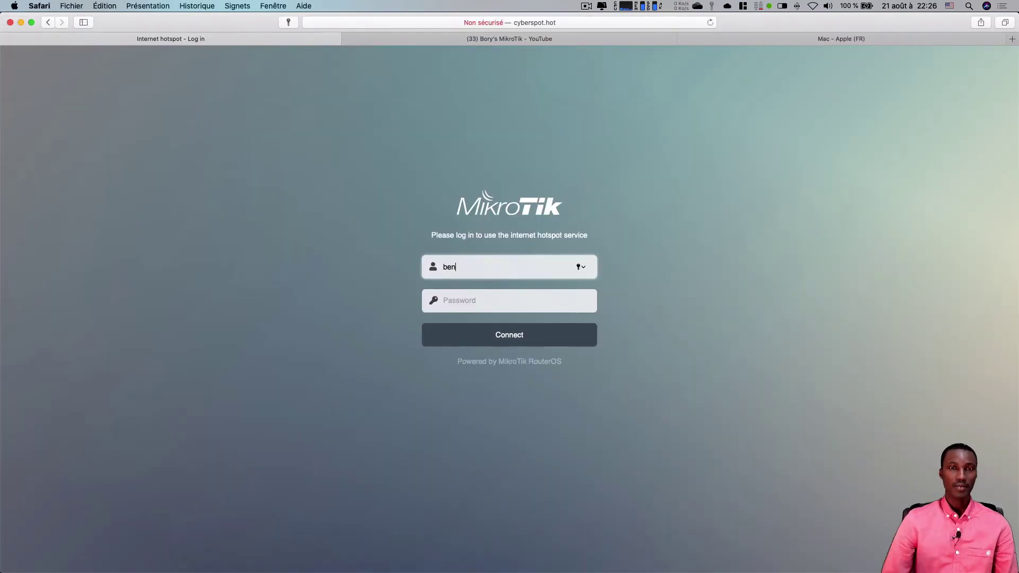
click(455, 301)
text(123)
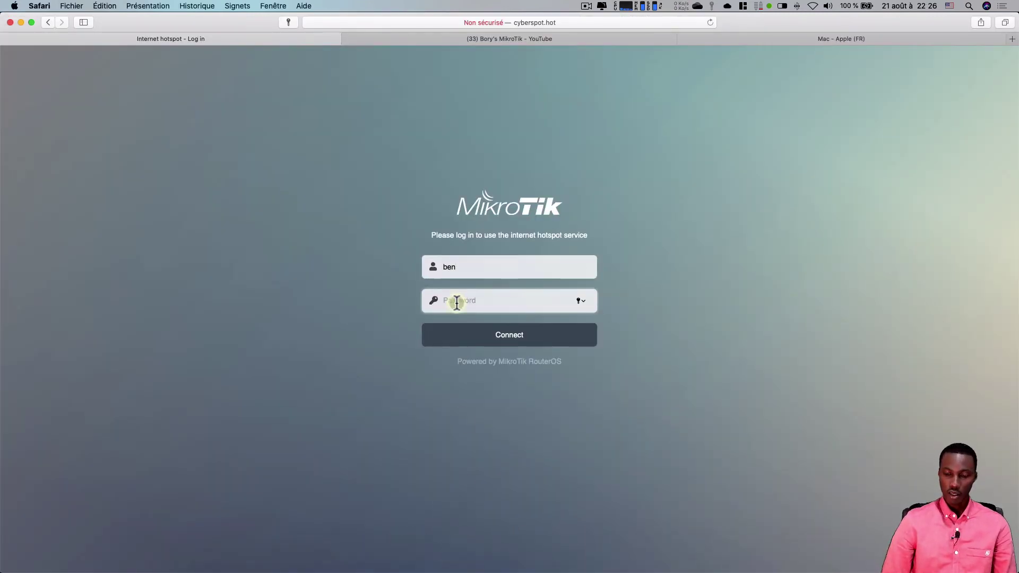
click(501, 339)
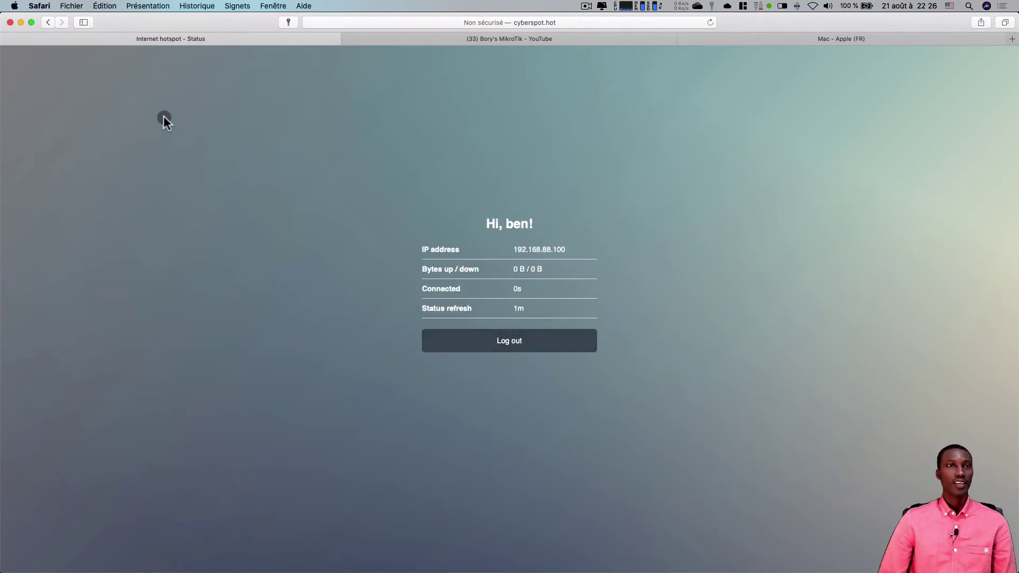
click(711, 22)
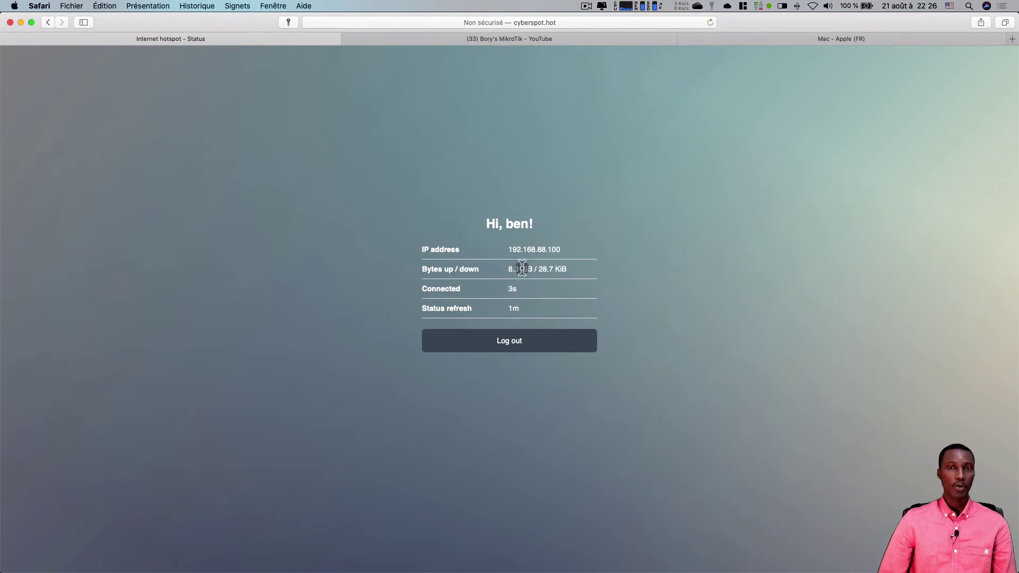
- Play the MikroTik Tutoriel #15 YouTube video, then reload the hotspot status tab
click(574, 39)
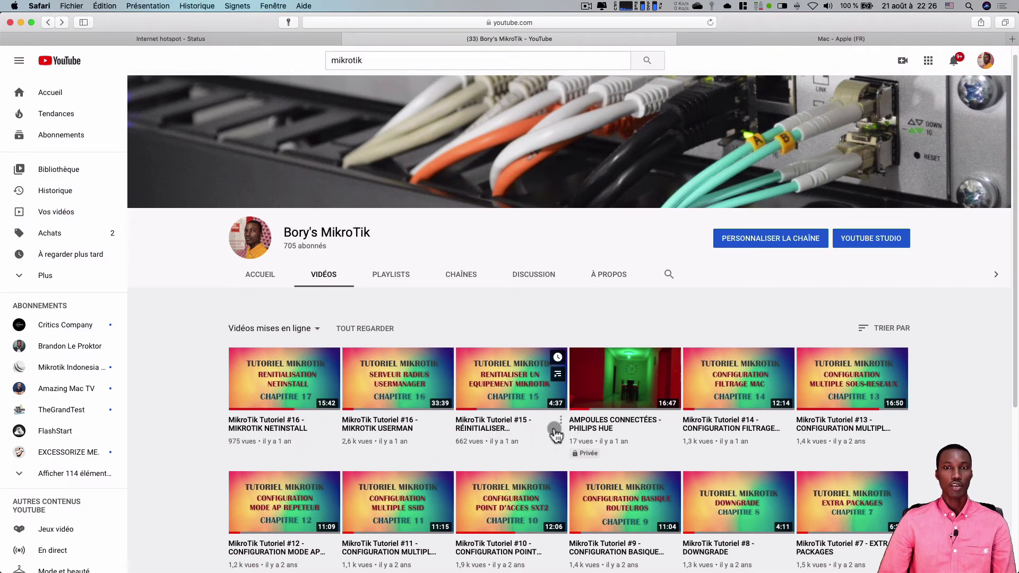
click(501, 427)
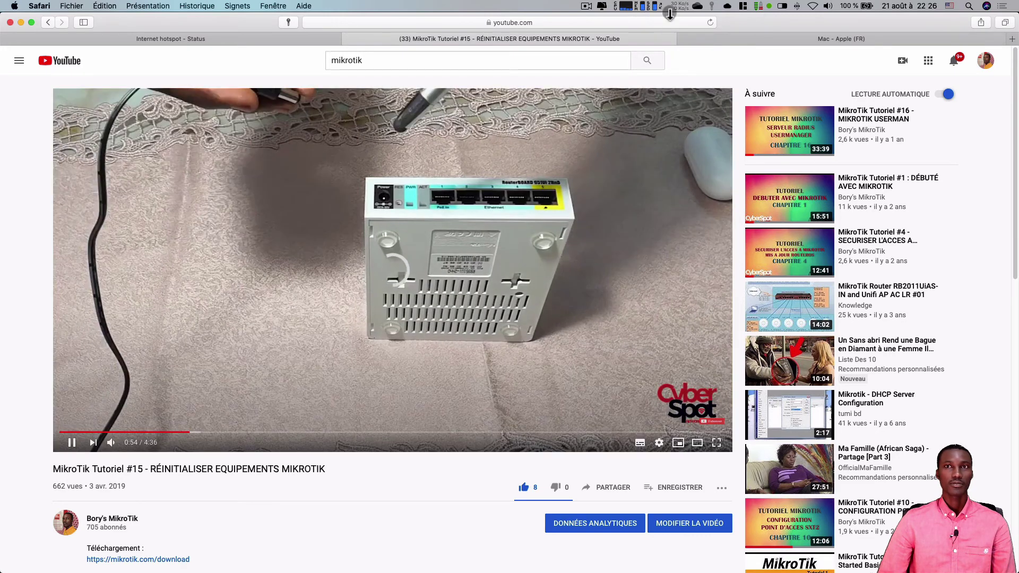
click(670, 39)
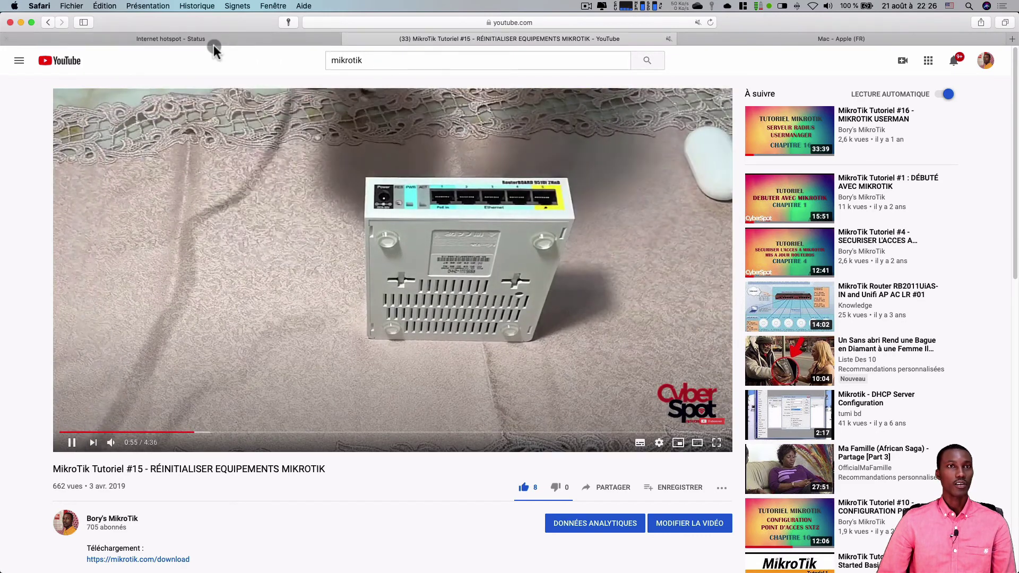
click(216, 41)
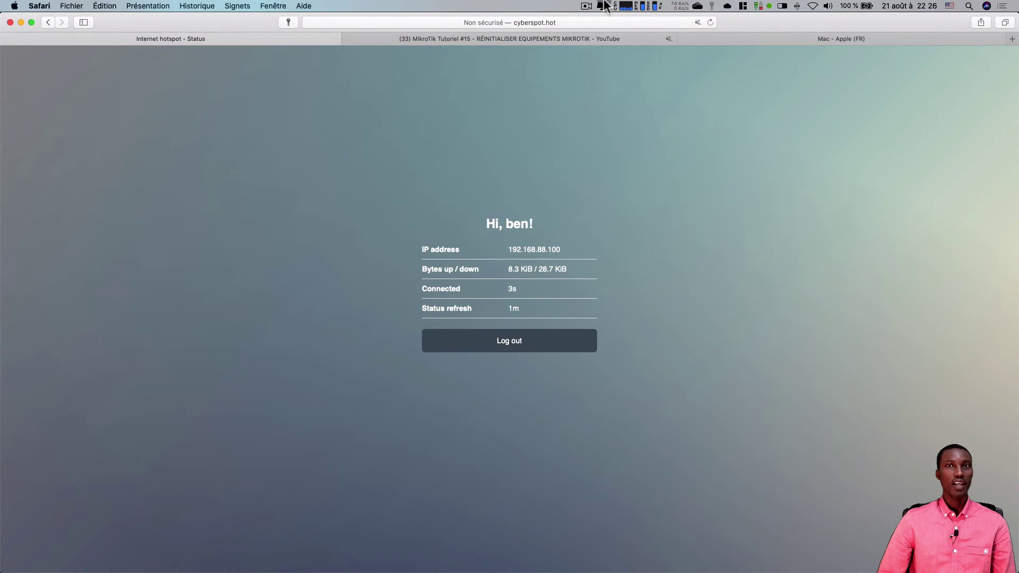
click(710, 23)
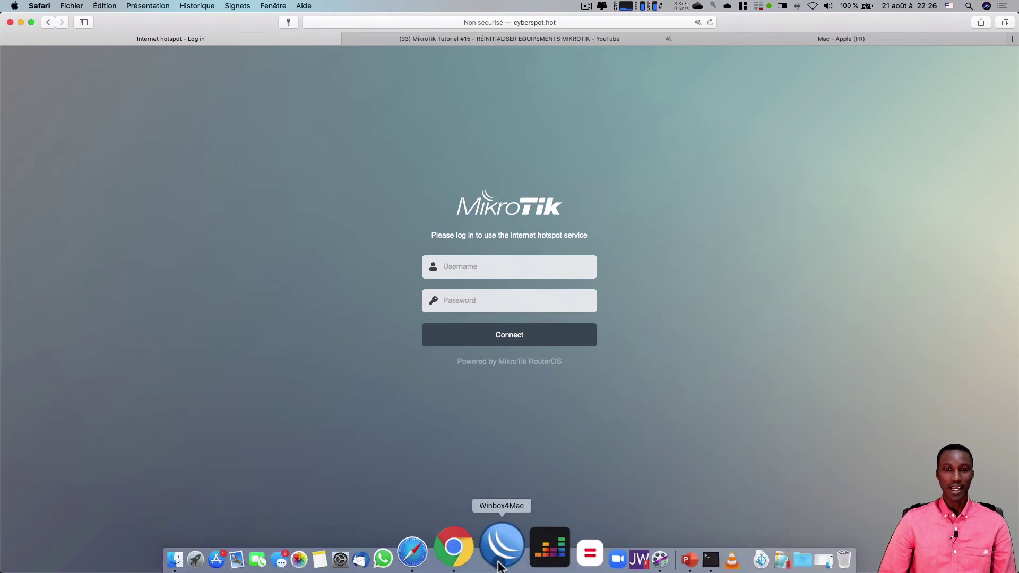
click(501, 559)
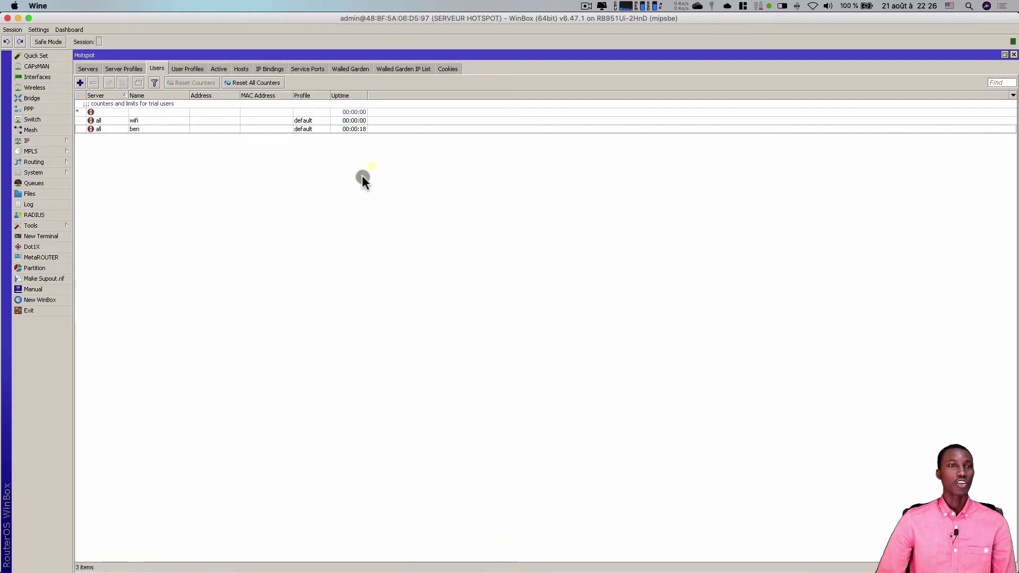
- Check the test user's statistics: 4597.9 KiB out and 00:00:18 uptime against the 5M limit
double_click(156, 127)
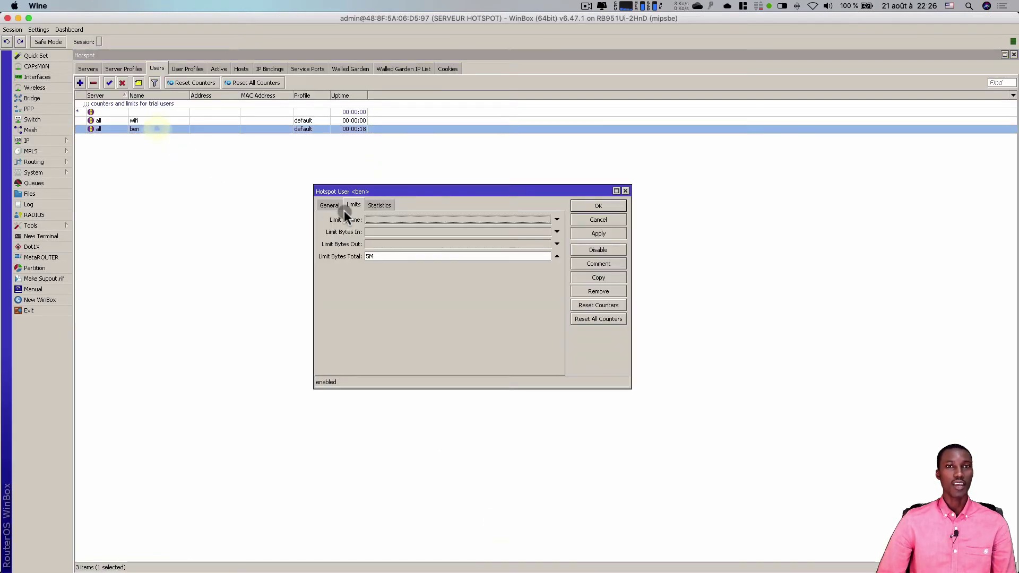
click(375, 203)
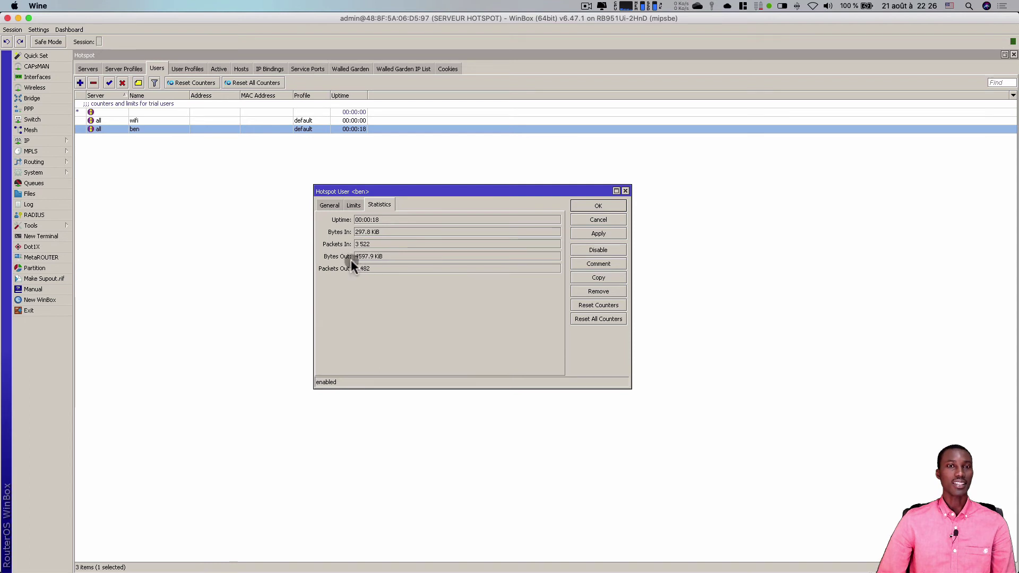
click(366, 232)
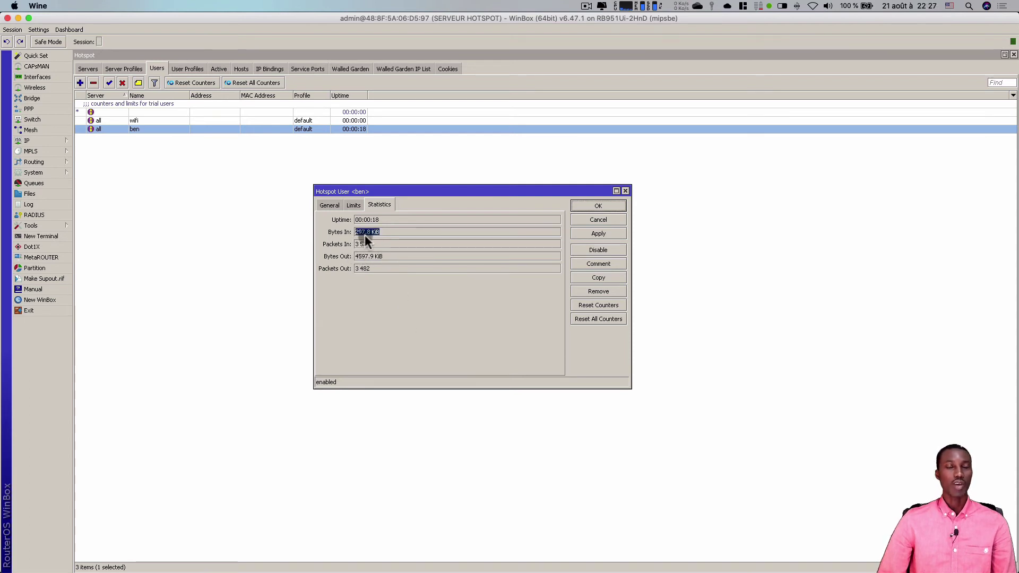
click(373, 256)
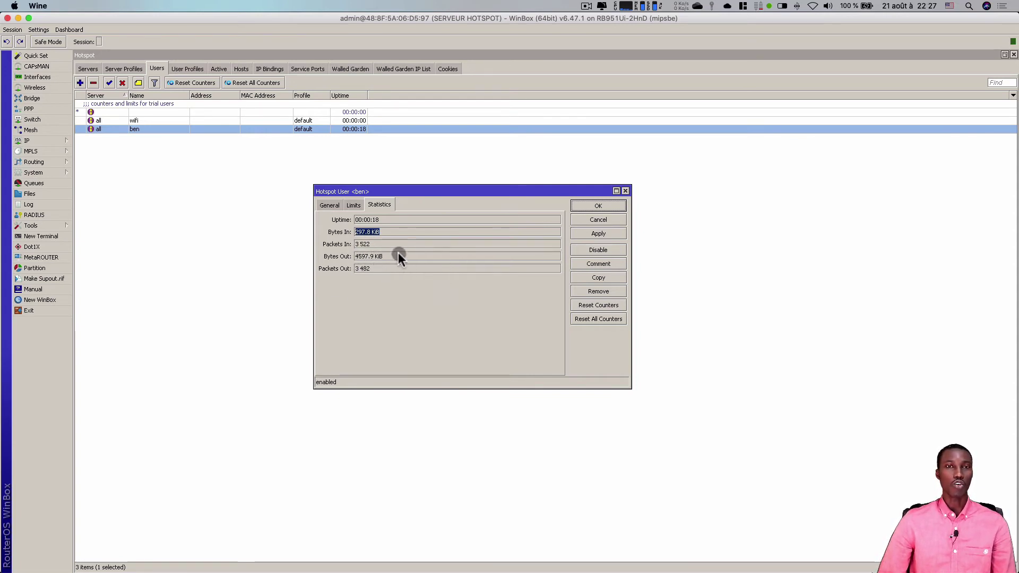
click(350, 206)
click(341, 207)
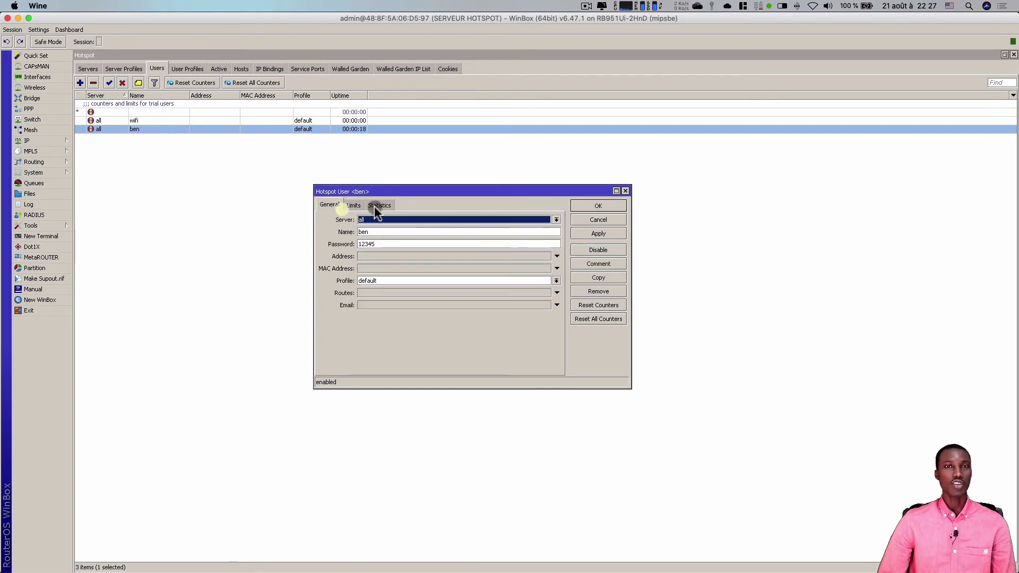
click(353, 206)
mouse_move(435, 571)
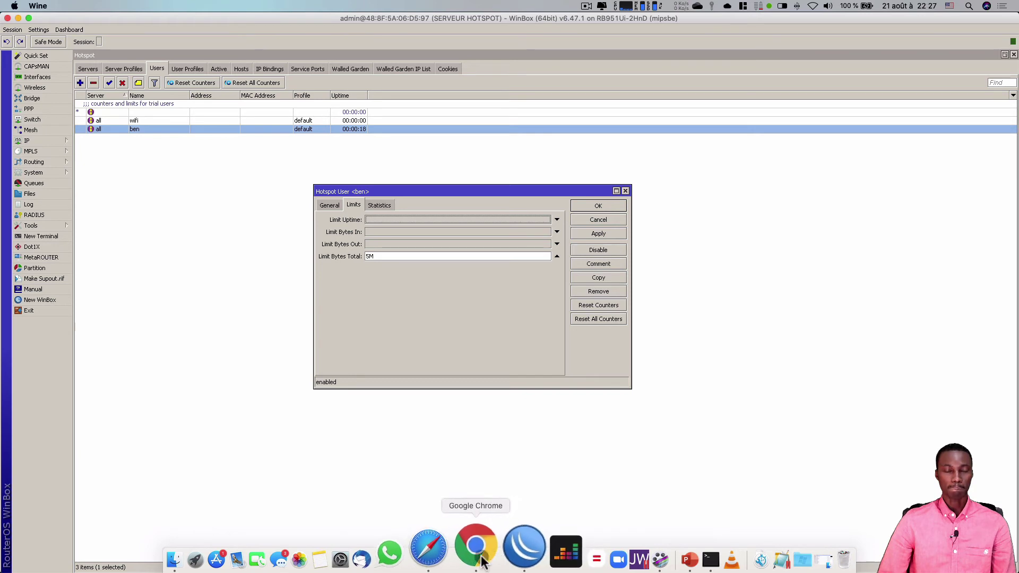
click(460, 558)
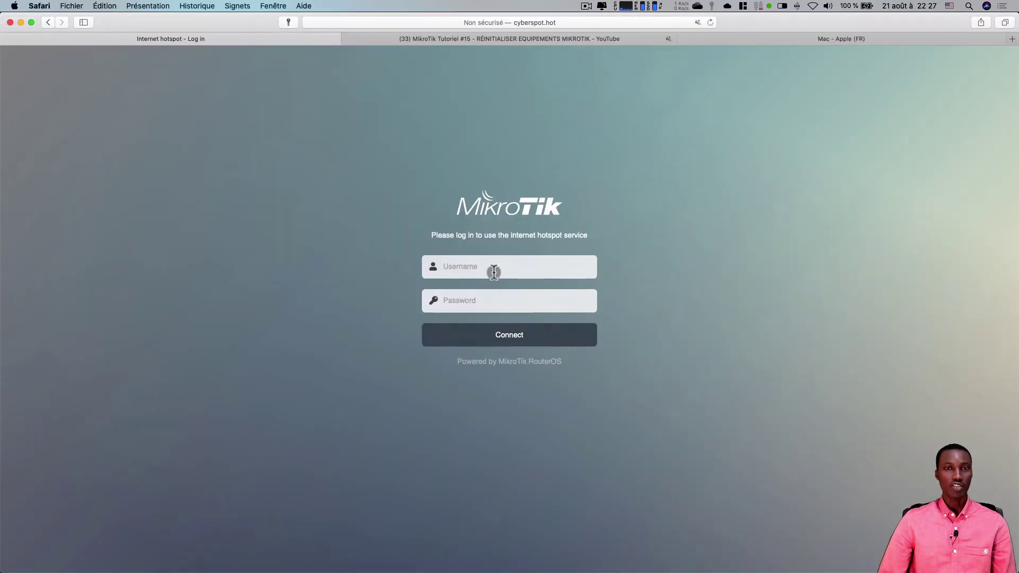
- Retry the hotspot login as the test user; the portal rejects it for reaching the traffic limit
click(492, 269)
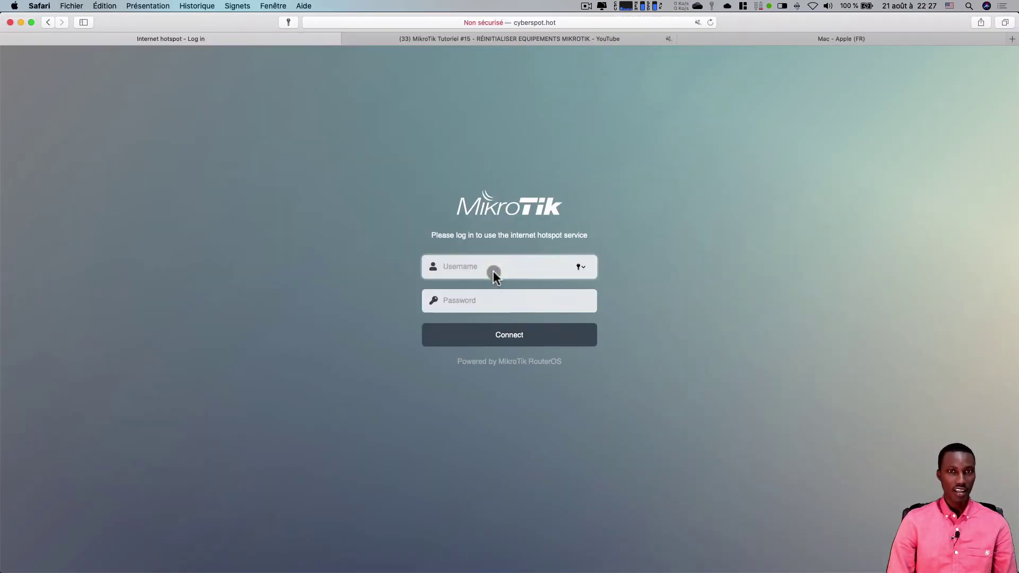
text(ben)
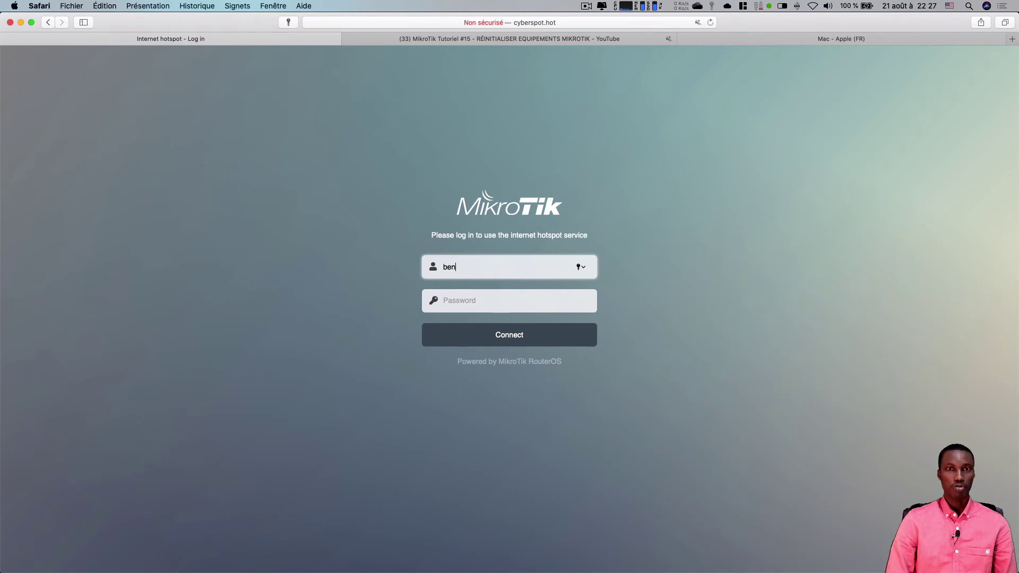
key(Tab)
text(12)
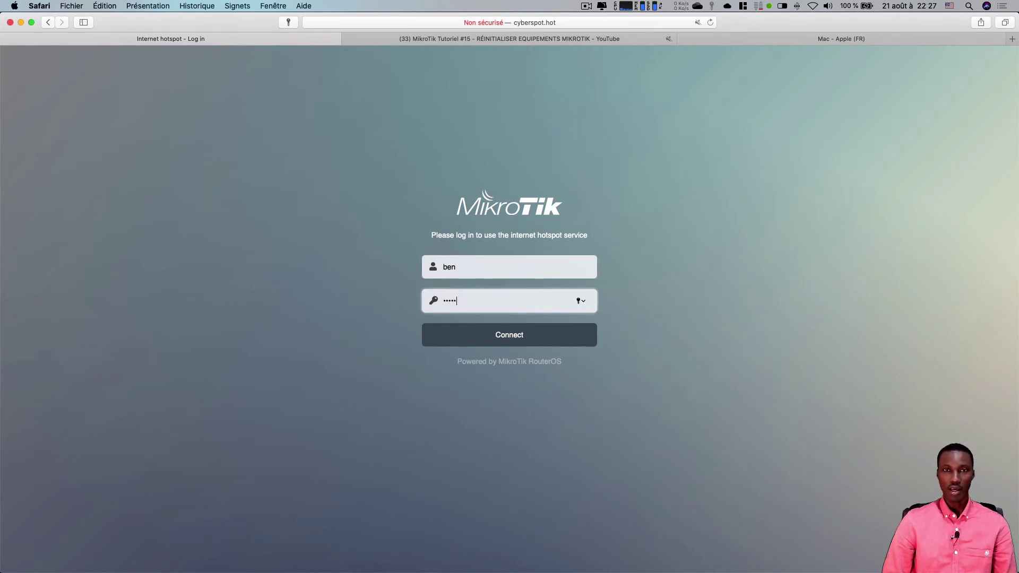
click(515, 337)
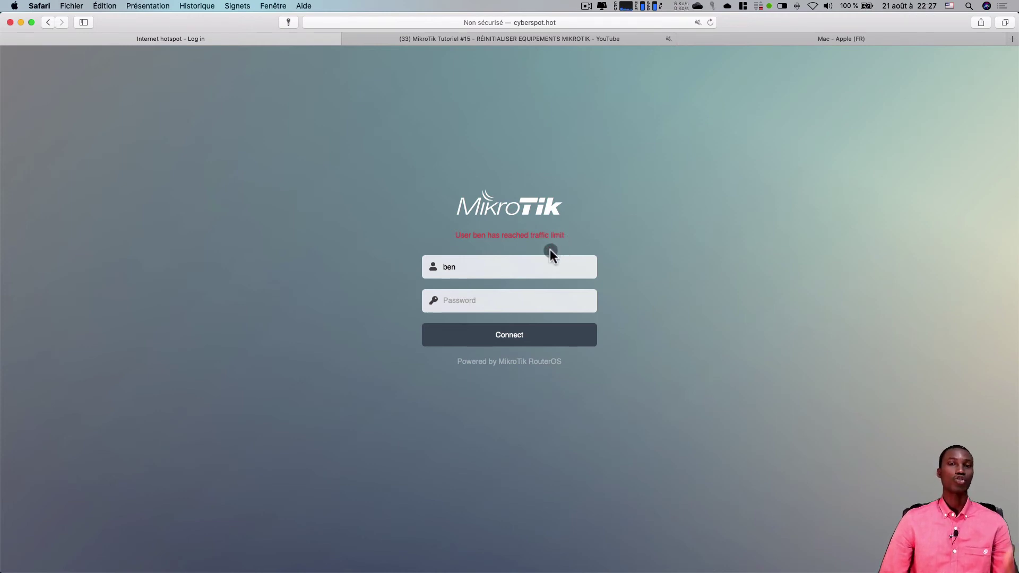
- Reset the test user's counters in WinBox and confirm the zeroed statistics
mouse_move(528, 568)
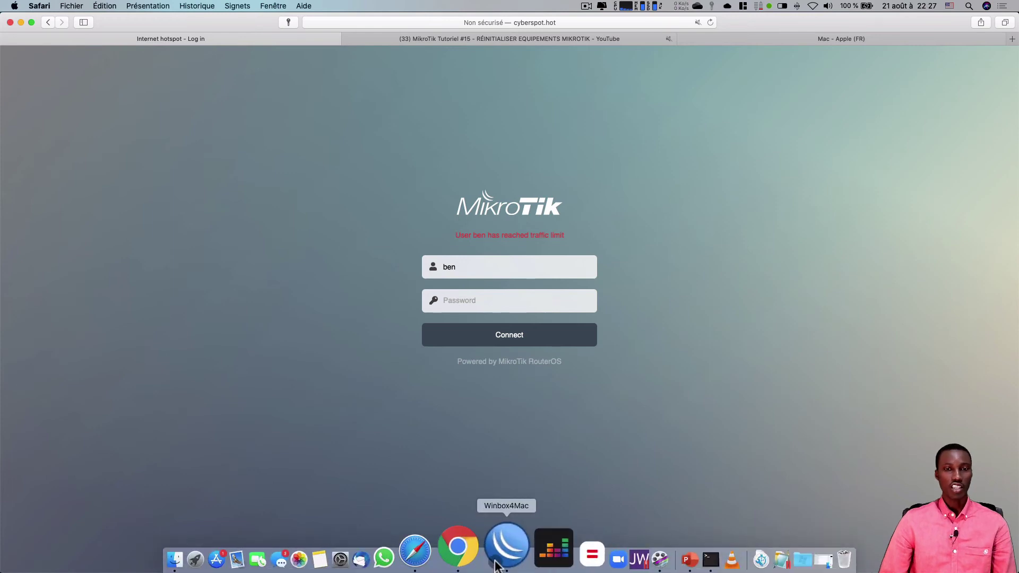
click(495, 562)
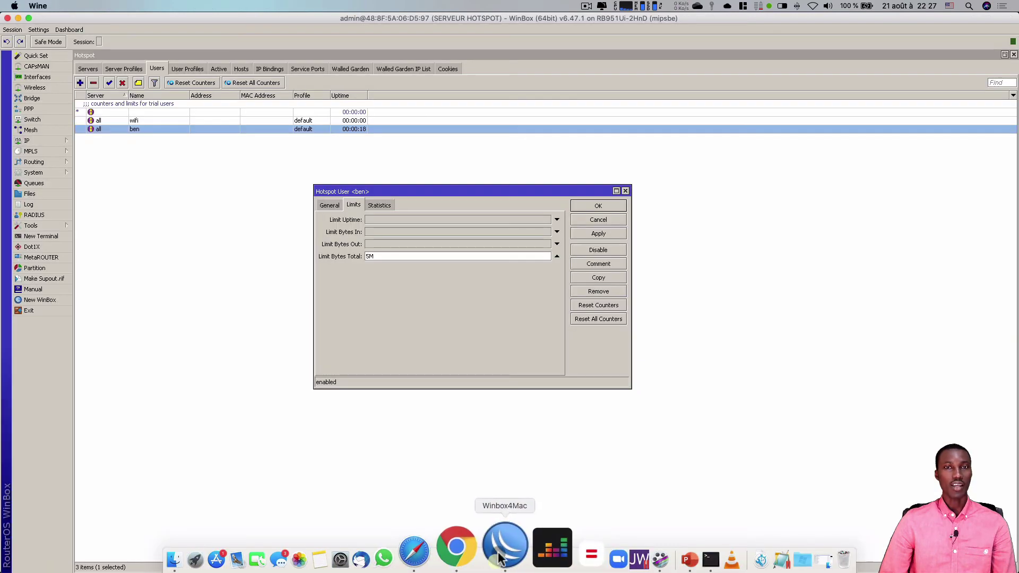
click(602, 305)
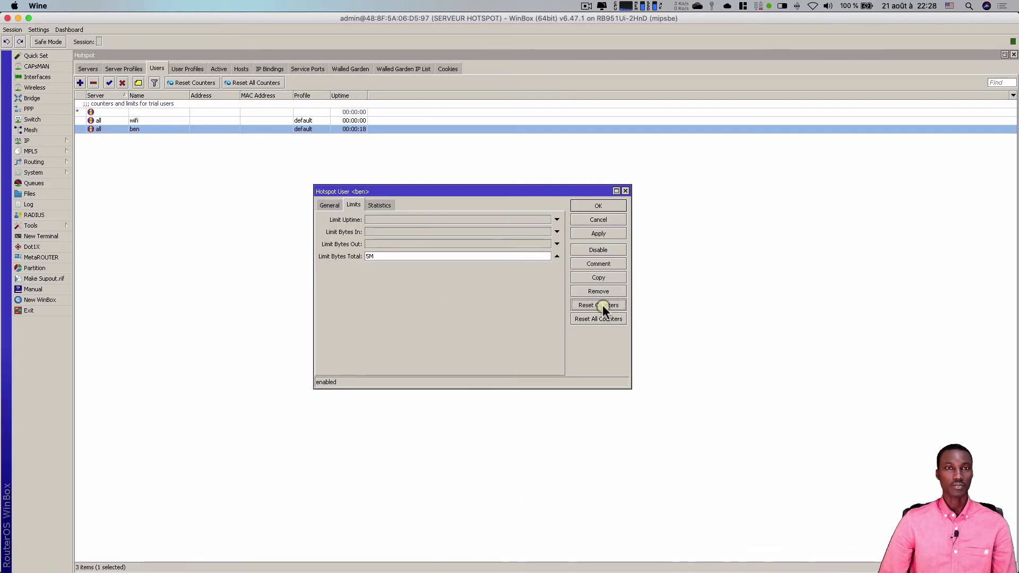
click(380, 205)
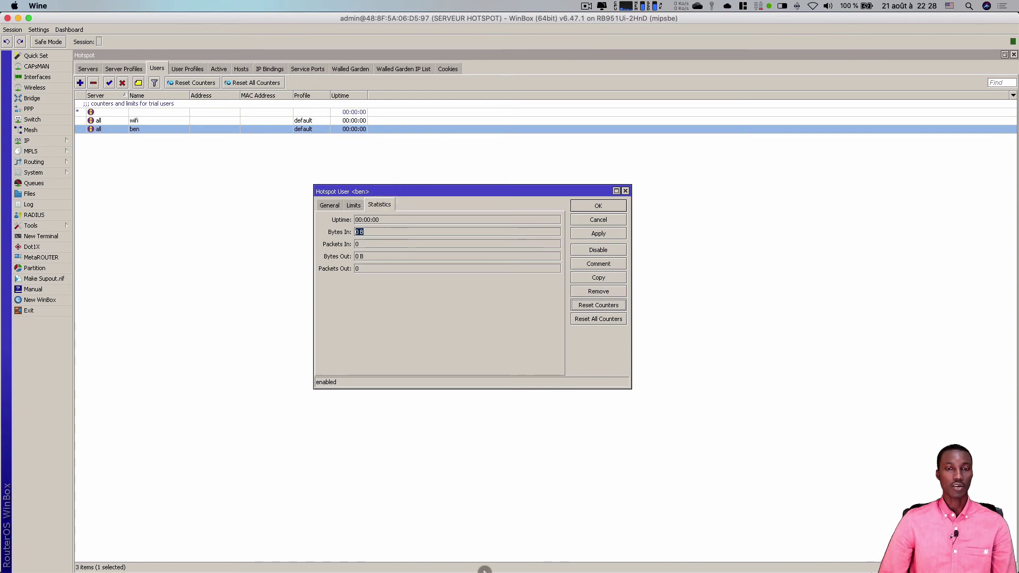
- Log in to the hotspot as the test user and refresh the status page
click(458, 554)
click(485, 292)
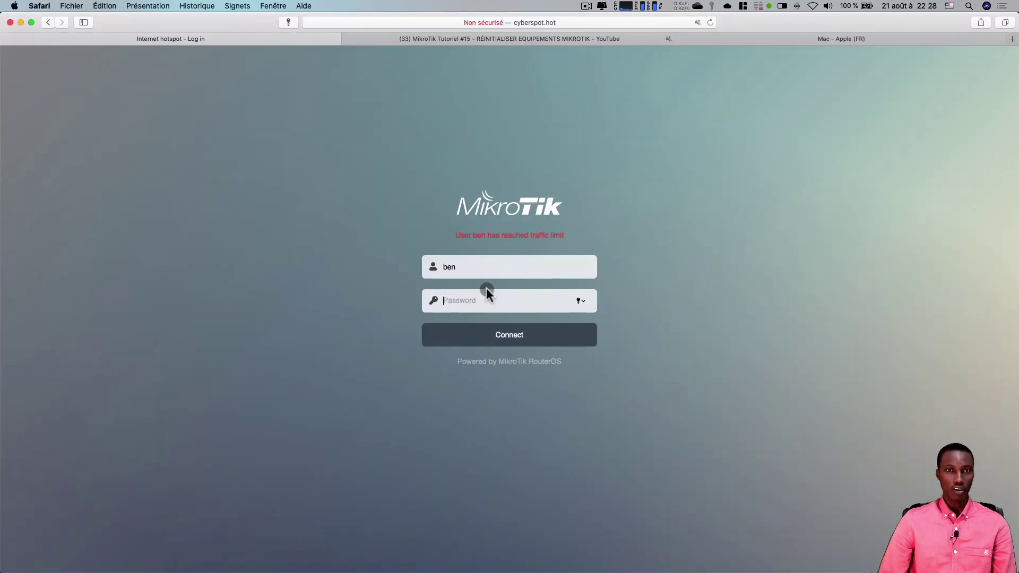
text(ben)
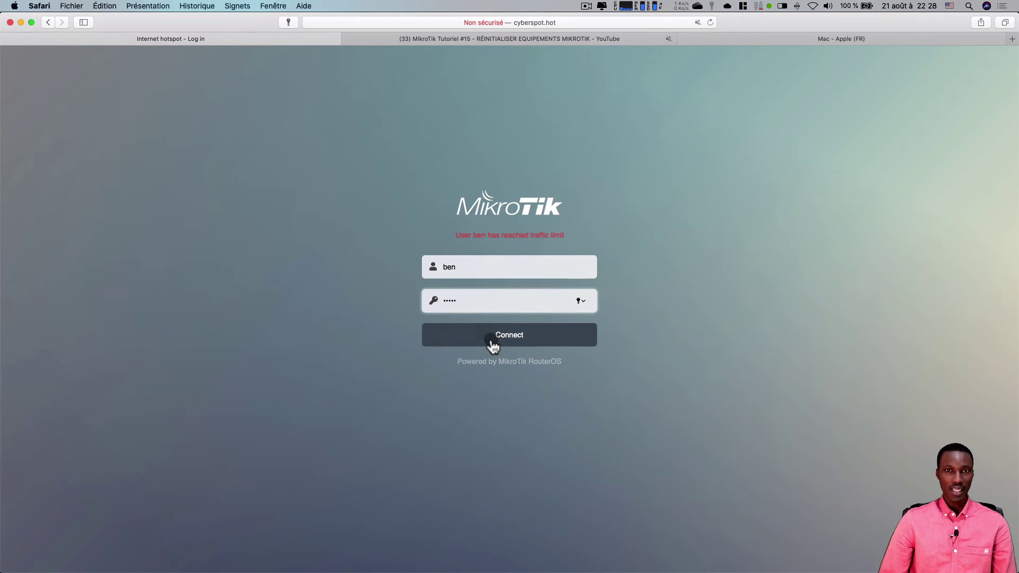
click(493, 336)
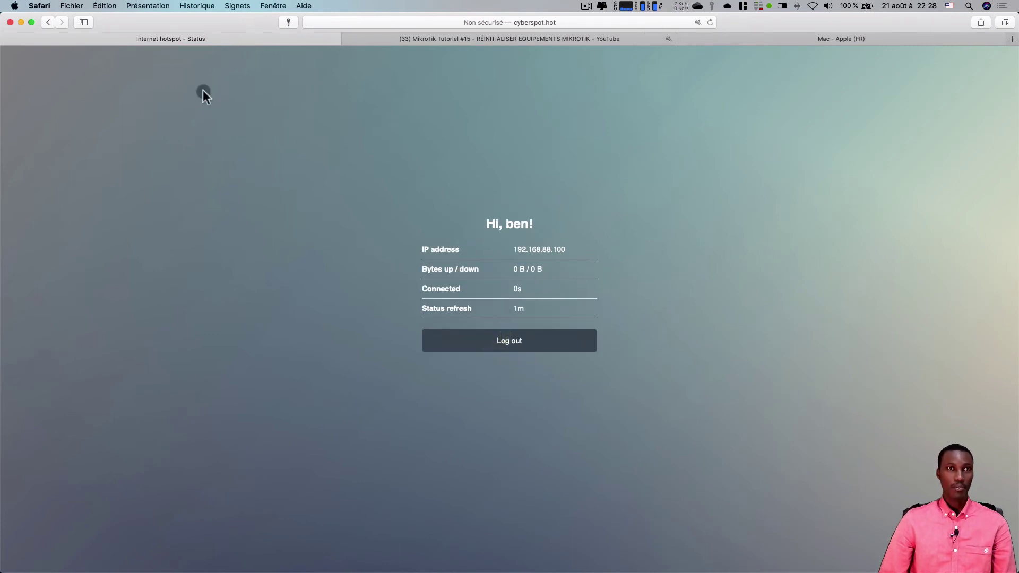
click(711, 22)
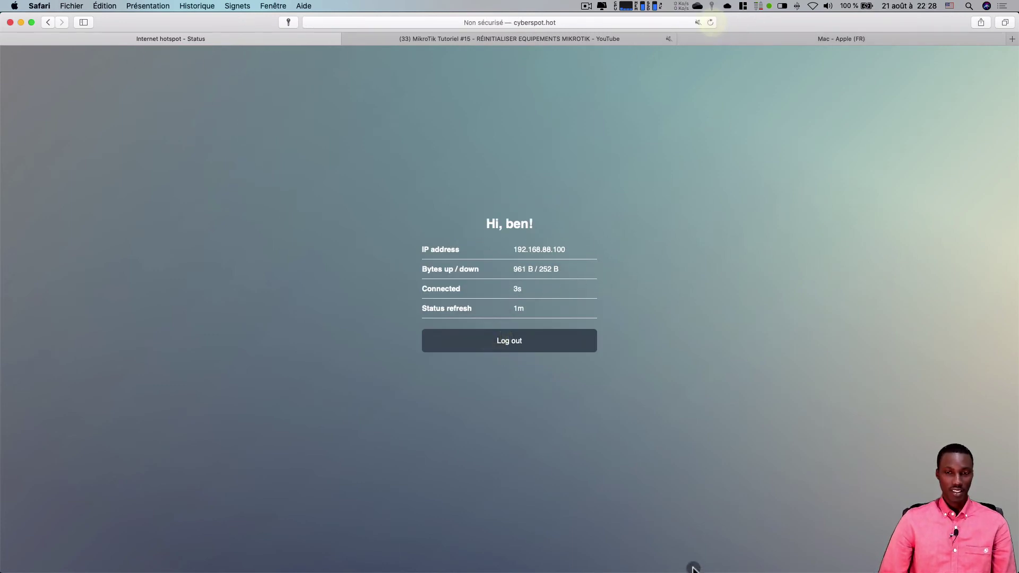
- Browse the Apple Music page and YouTube to use data, then reload the status page back to login
click(663, 563)
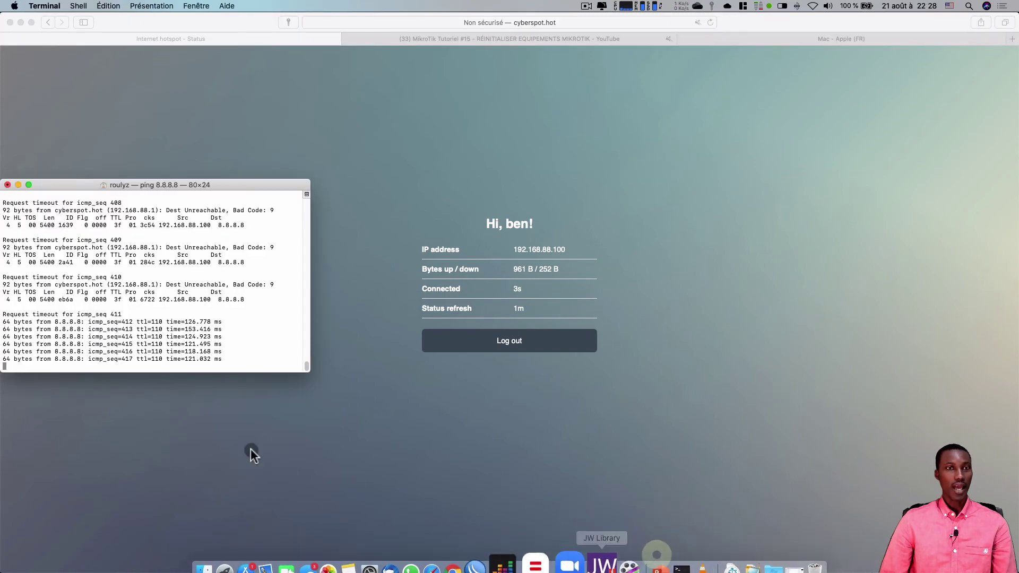
click(799, 36)
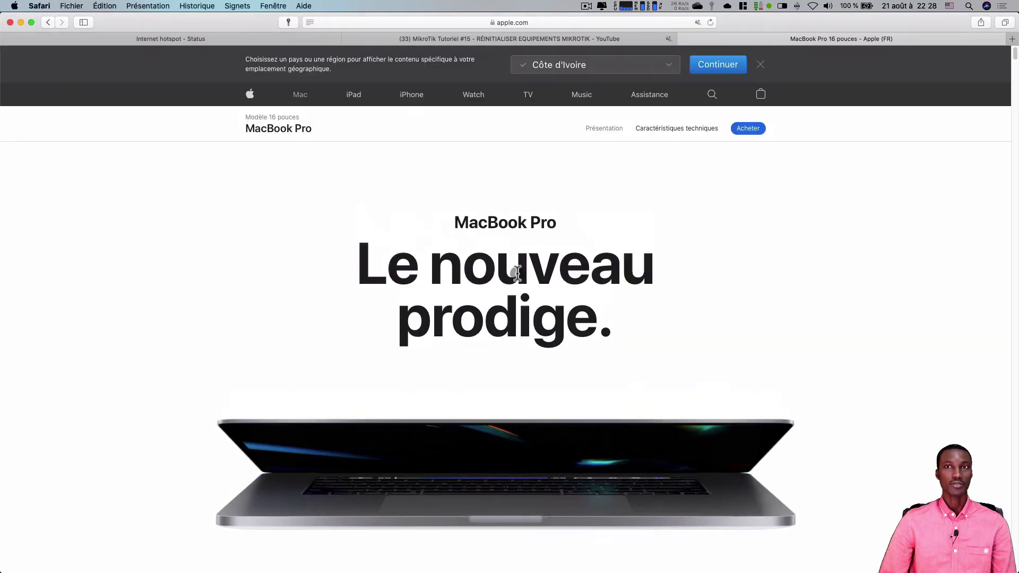
click(583, 95)
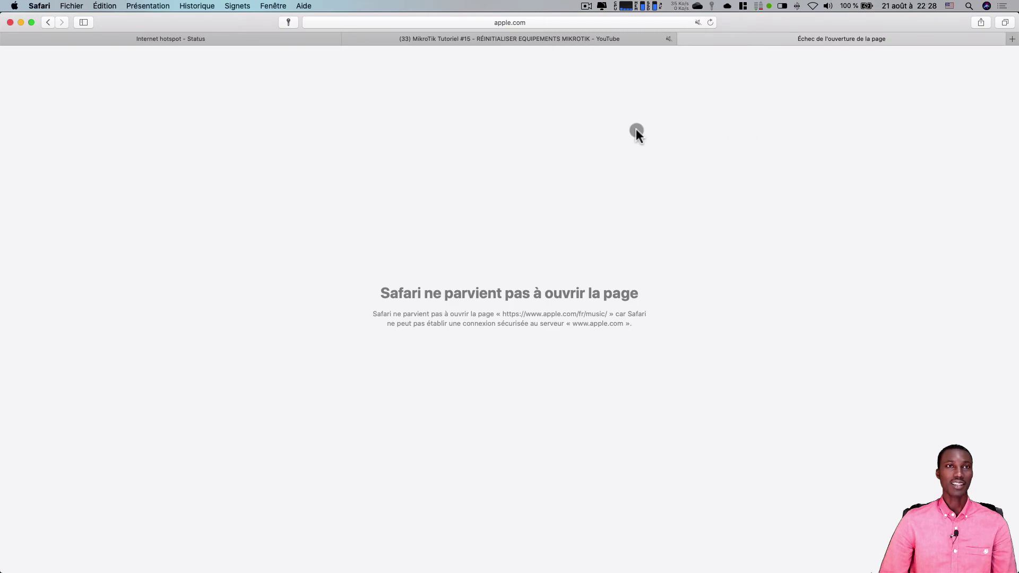
click(491, 35)
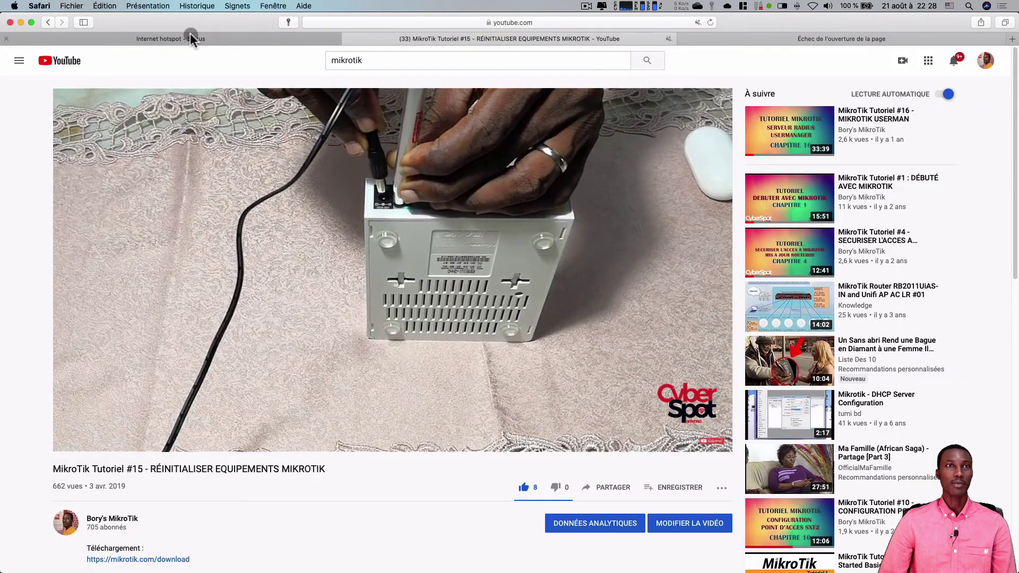
click(192, 36)
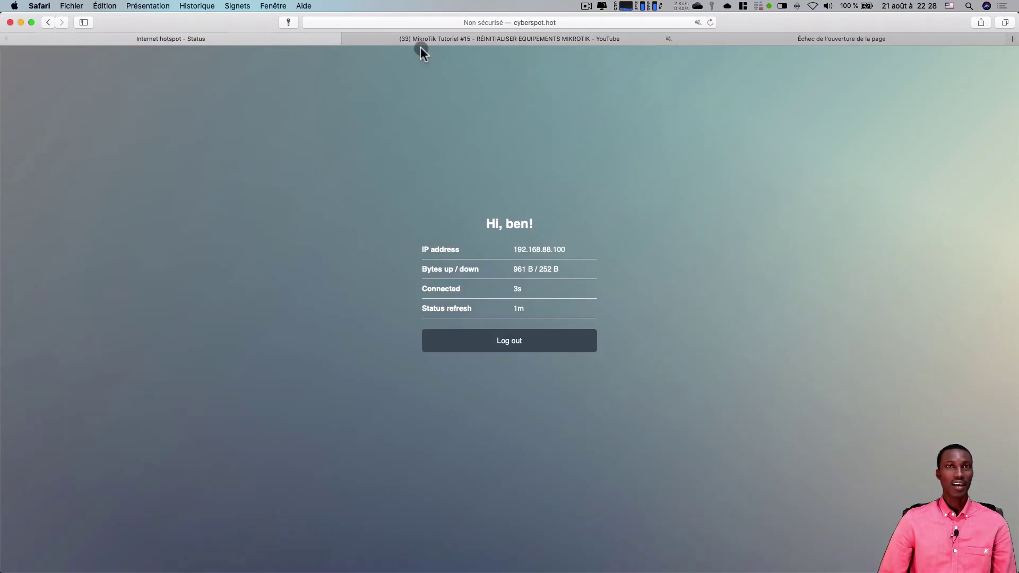
click(711, 22)
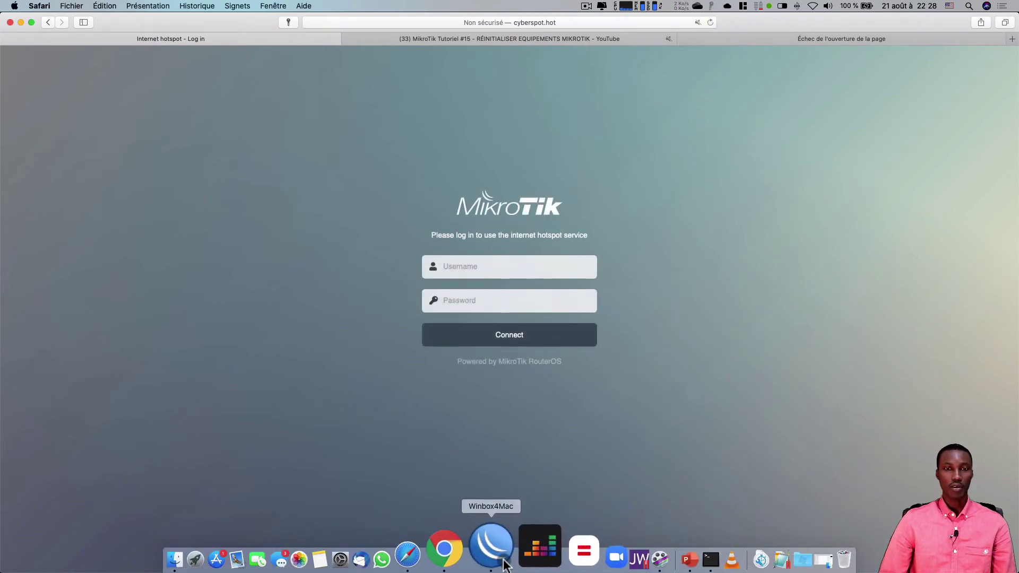
click(500, 561)
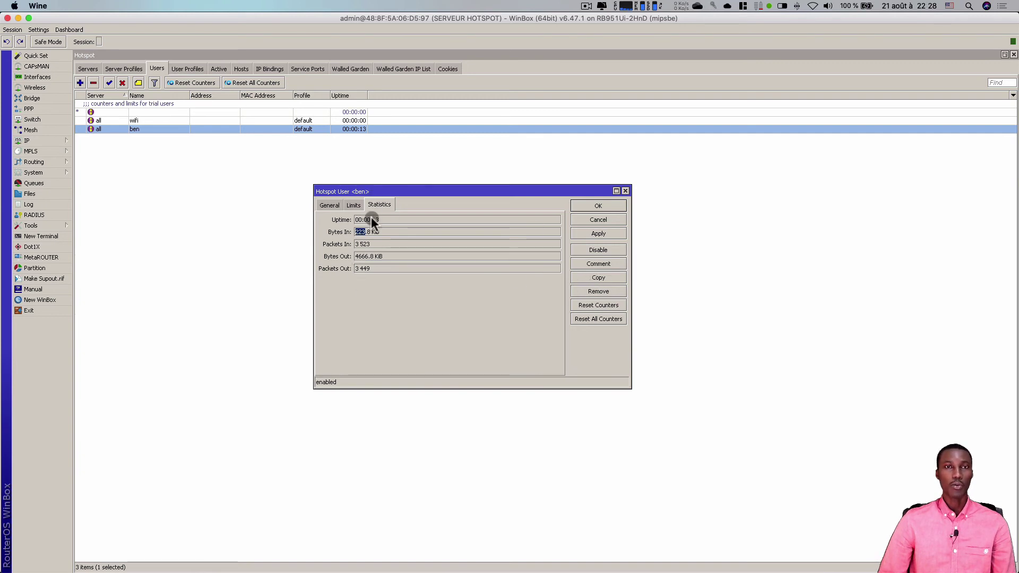
- Review the test user's limits and statistics (13 s uptime, 223.8 KiB in, 4666.8 KiB out), then close the settings
click(353, 206)
click(378, 204)
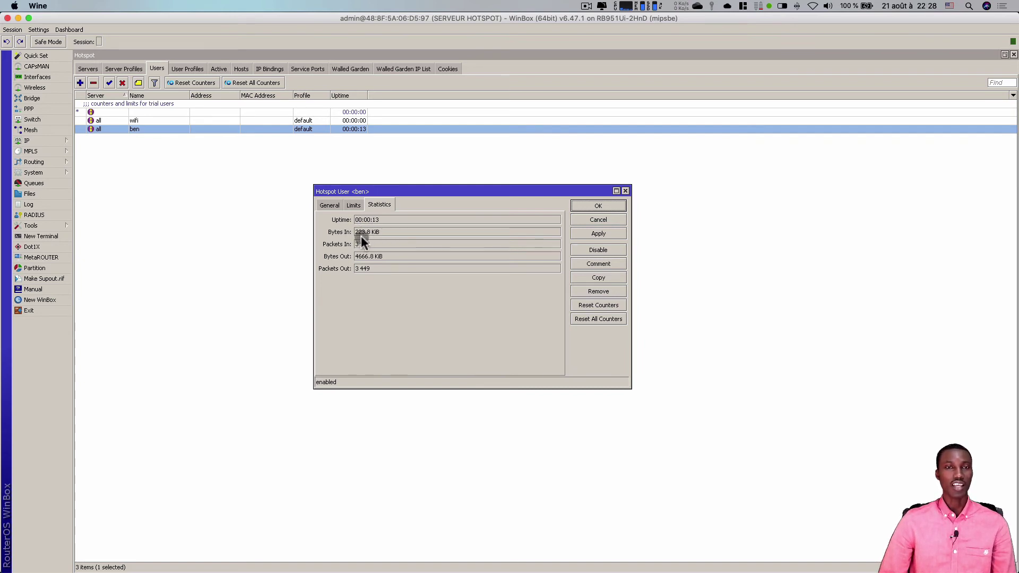
click(583, 205)
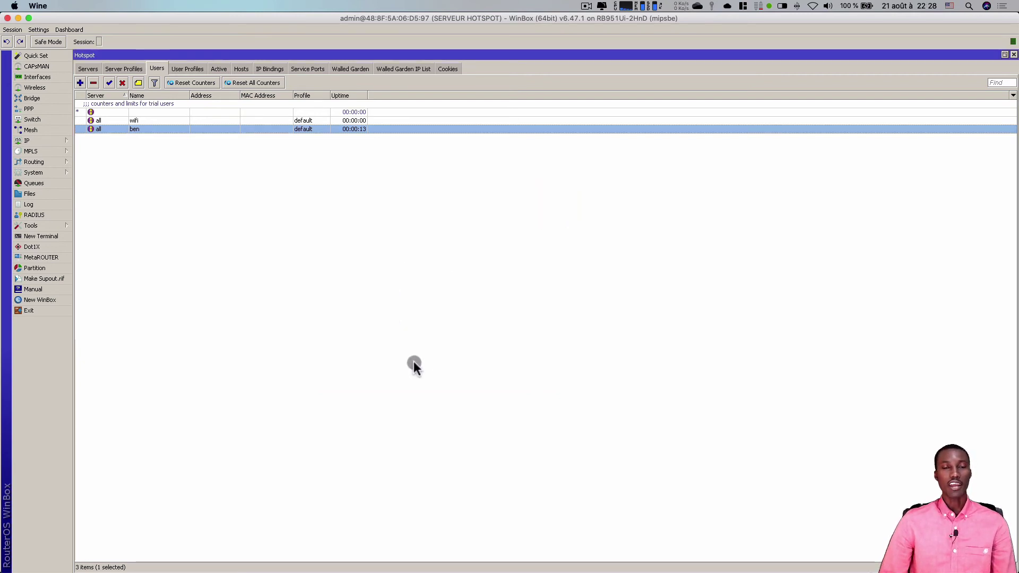
mouse_move(552, 549)
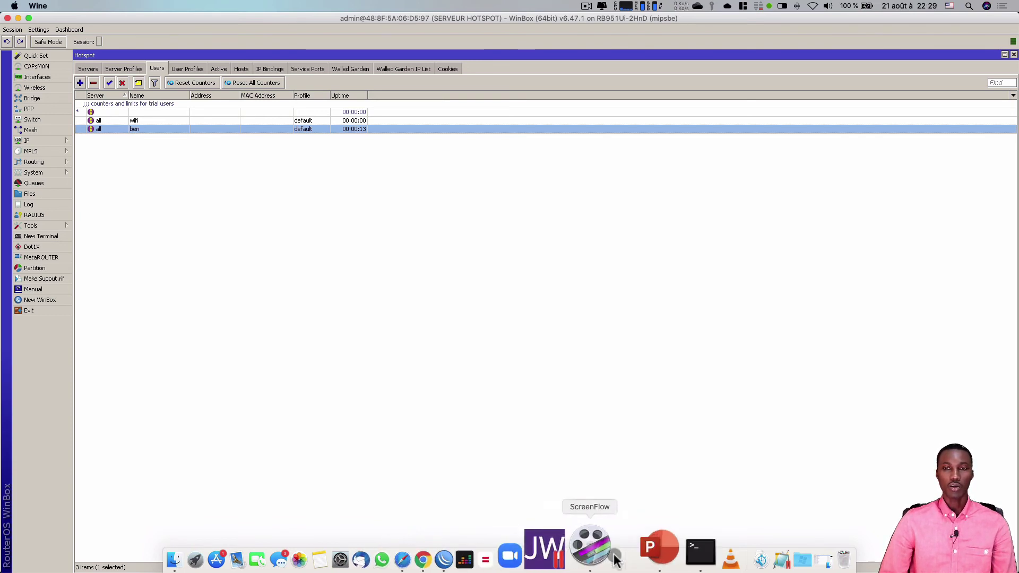
- Advance the PowerPoint plan two slides to slide 6, marking the DATA restriction and test steps
click(638, 558)
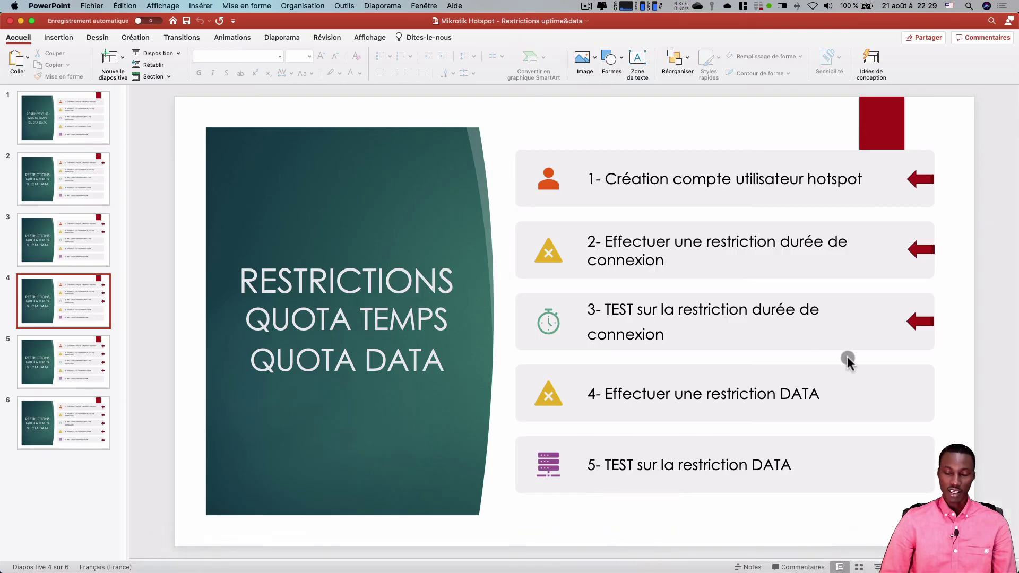
key(Down)
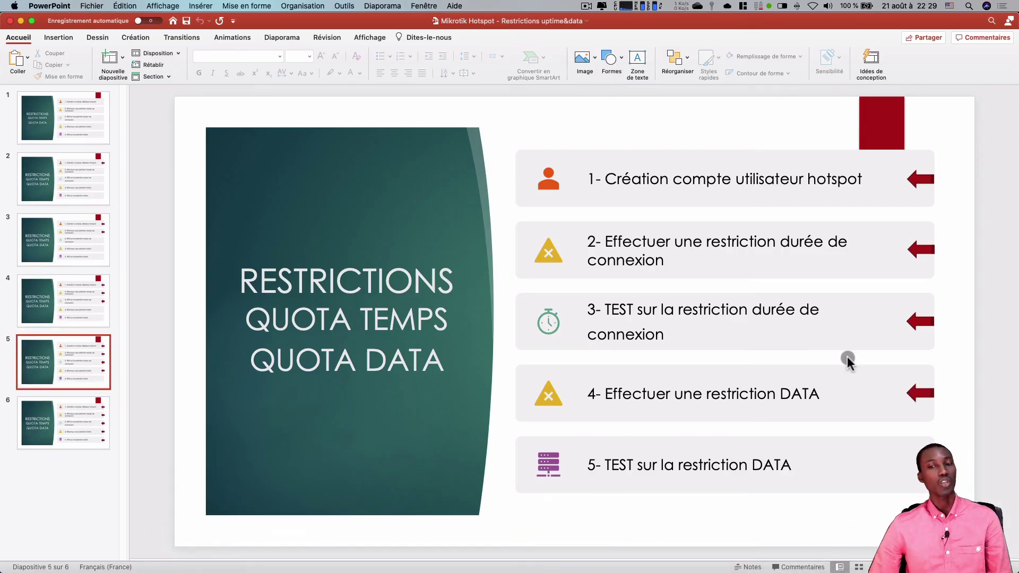
key(Down)
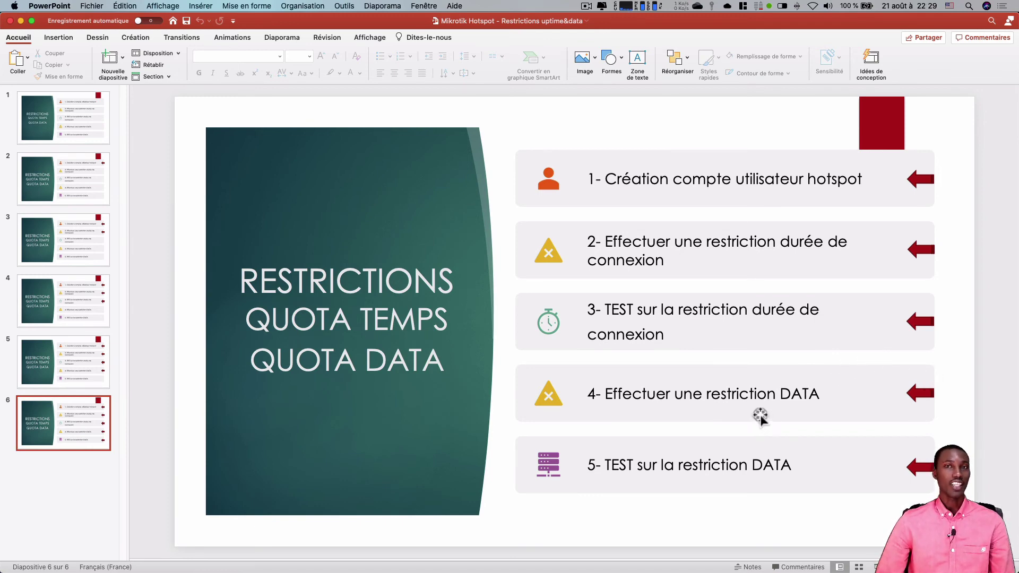
- Enable Limit Uptime 00:01:00 and set Limit Bytes Total to 10m for the test user, then save with OK
click(21, 21)
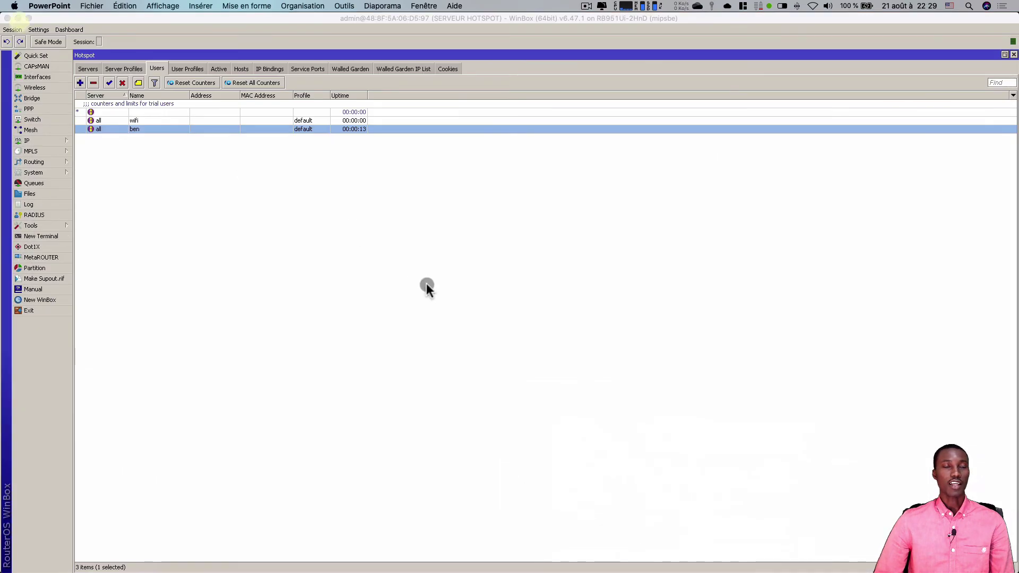
double_click(153, 128)
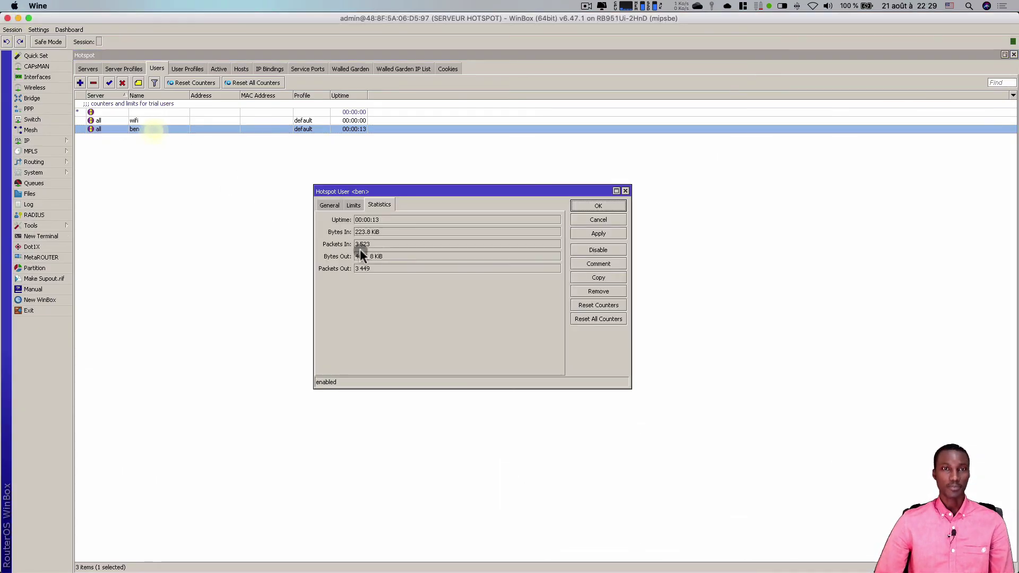
click(351, 205)
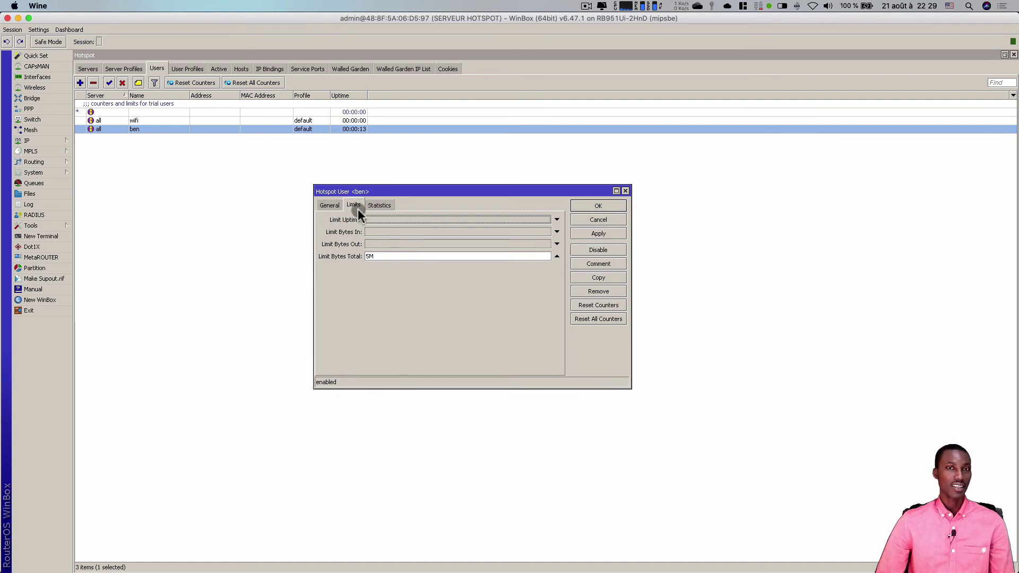
click(559, 257)
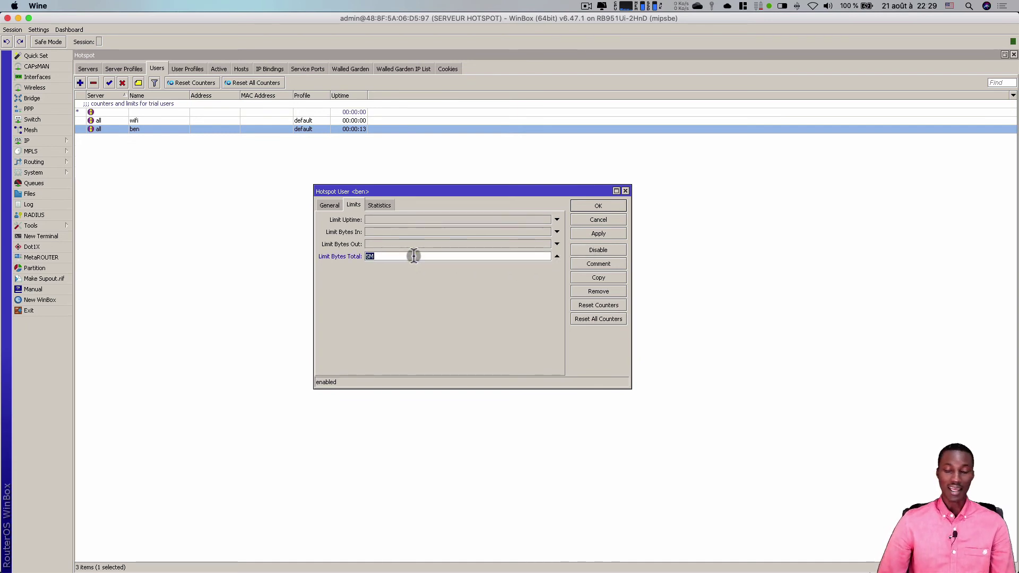
click(370, 219)
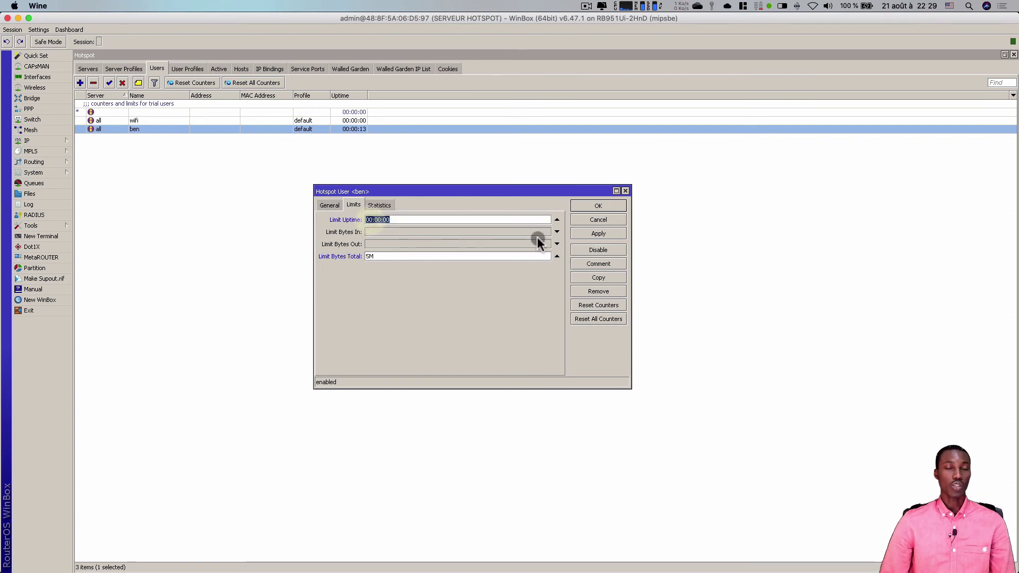
click(434, 218)
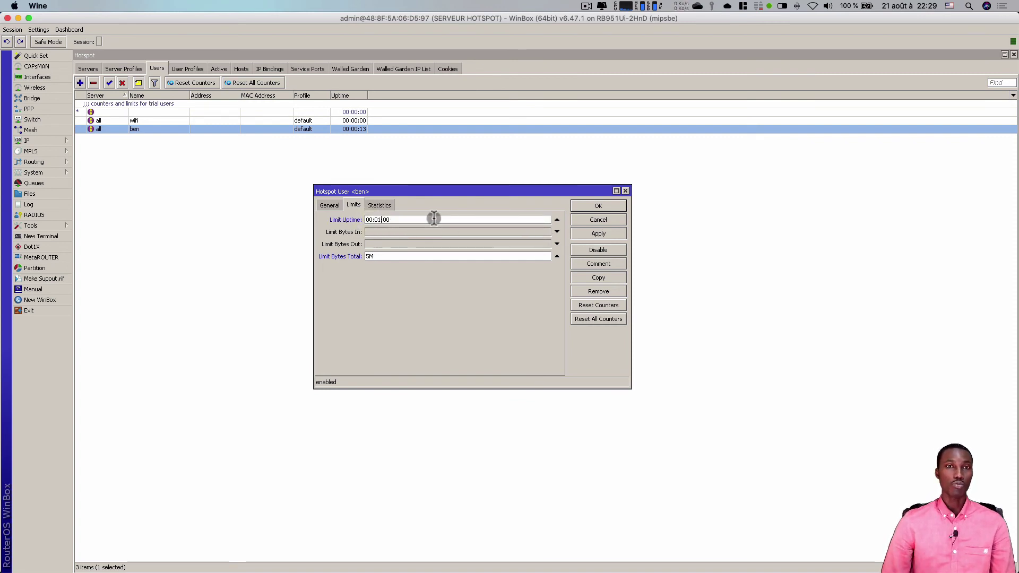
double_click(367, 256)
text(10)
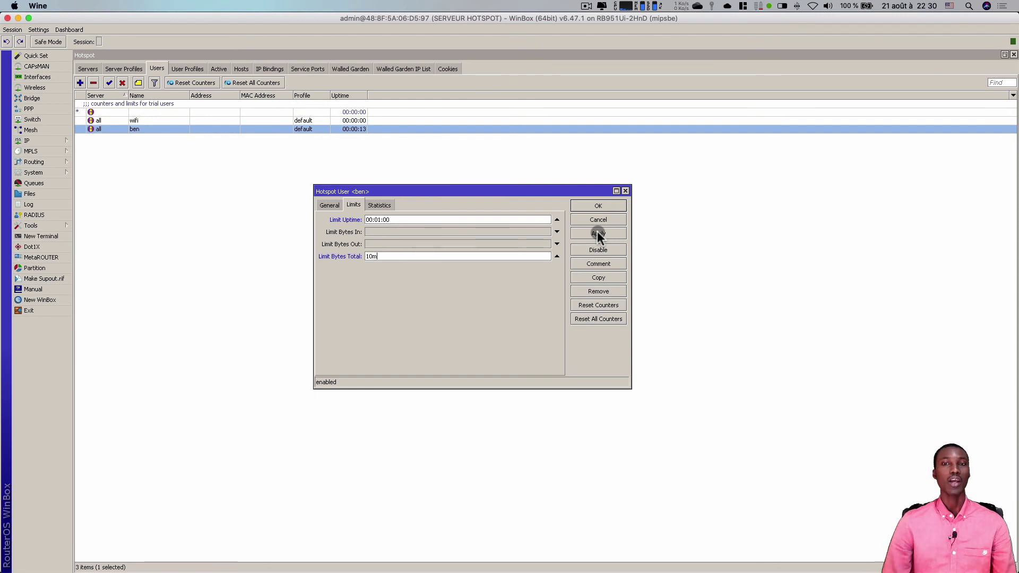
click(598, 207)
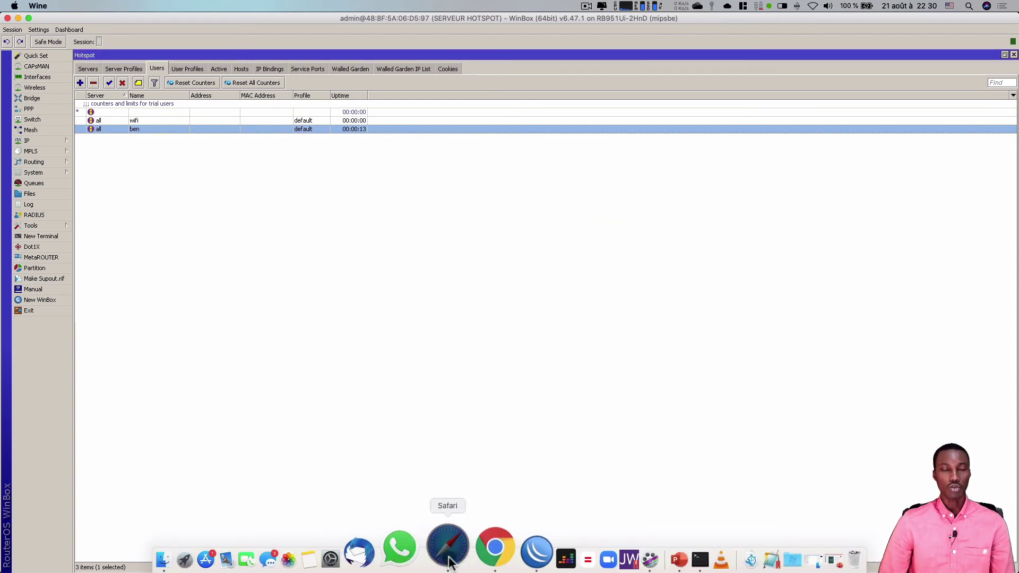
- Log the test user in on the hotspot portal with their username and password
click(449, 563)
click(519, 266)
text(ben)
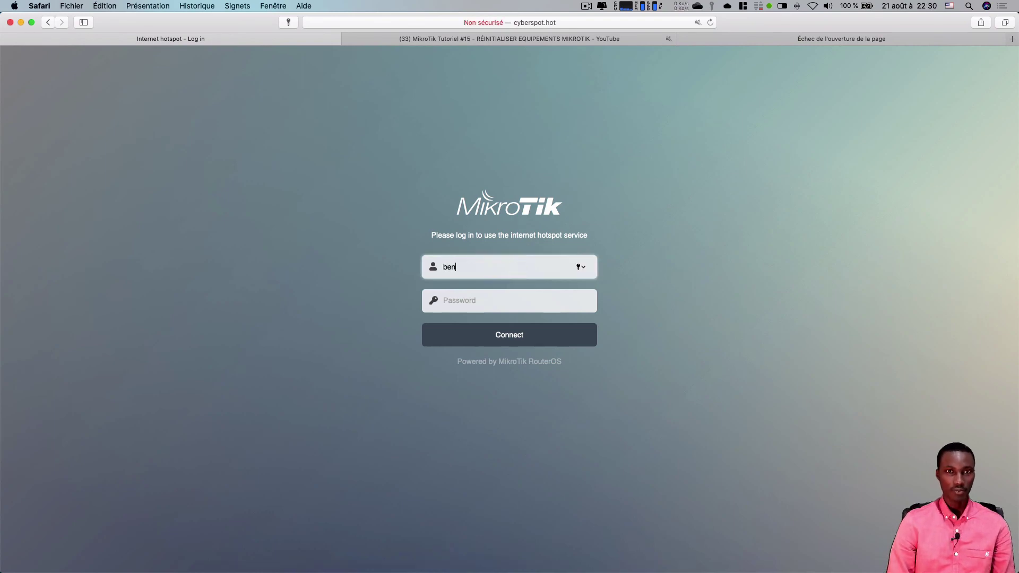
key(Tab)
text(123)
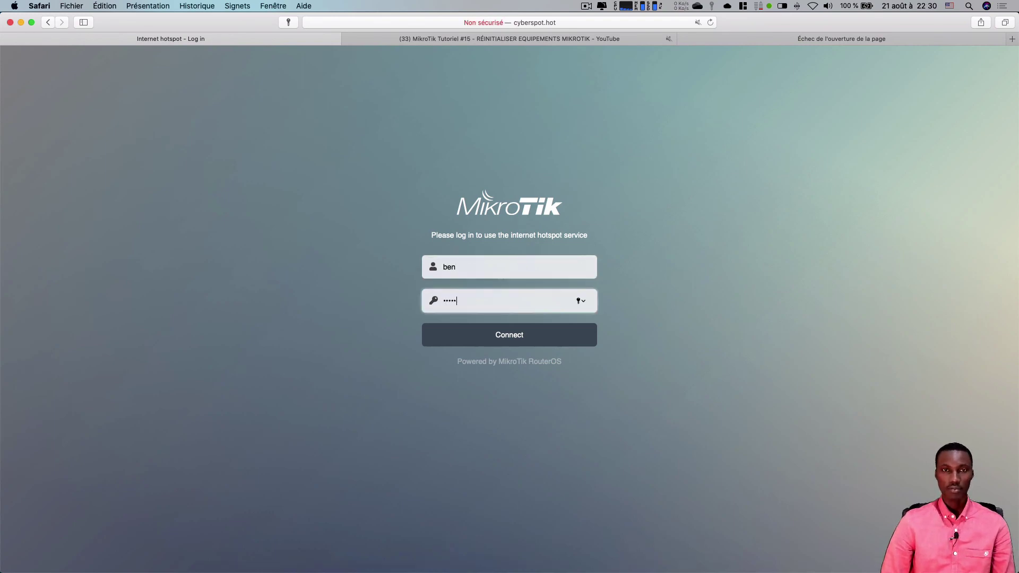
key(Return)
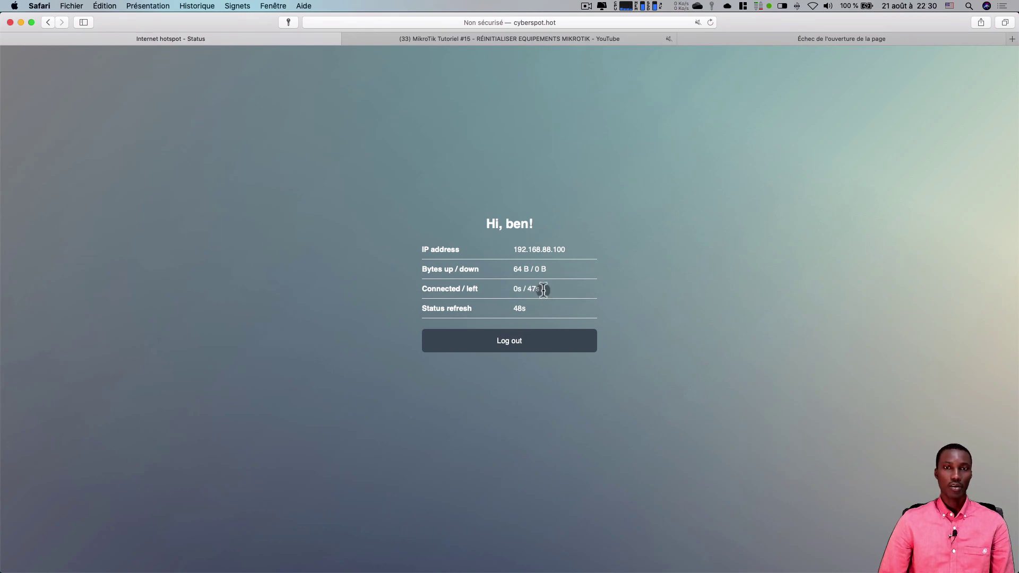
- Refresh the hotspot status page, noting 47s left, then log the user out
drag(543, 290, 524, 290)
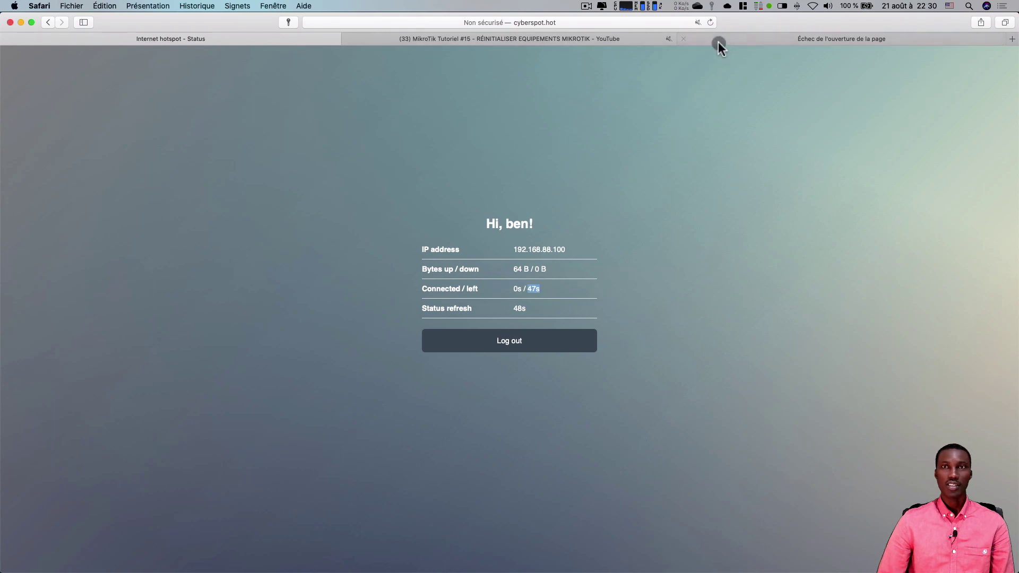
click(710, 23)
click(710, 22)
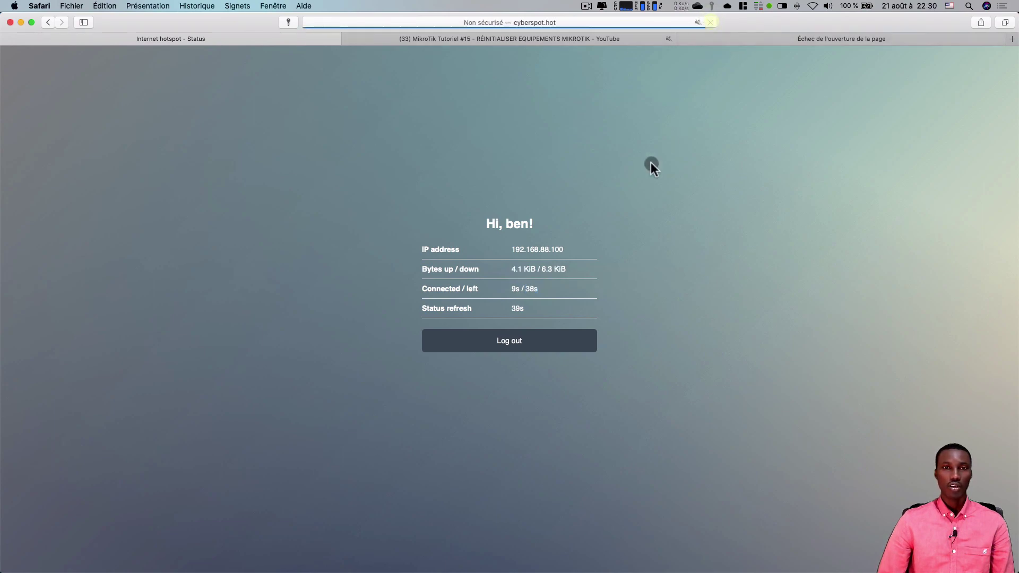
click(520, 349)
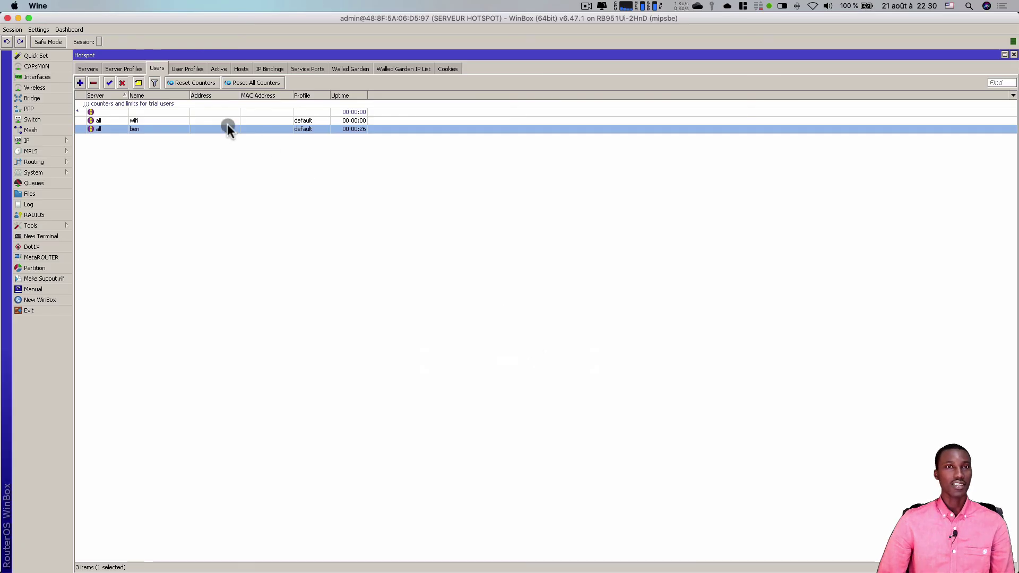
- Reset the user's uptime and data counters in WinBox and confirm the Limits settings
click(190, 83)
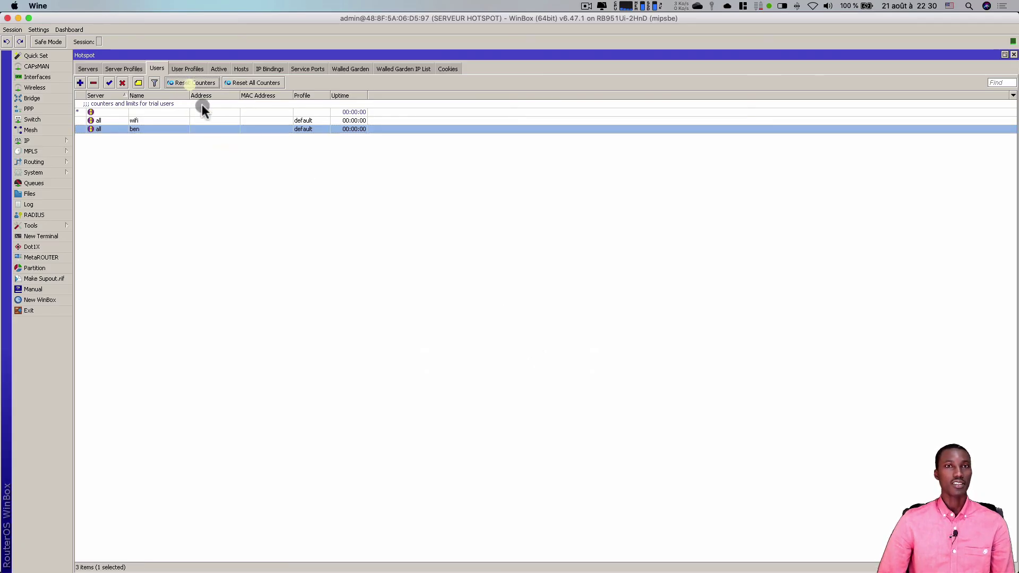
double_click(224, 129)
click(353, 204)
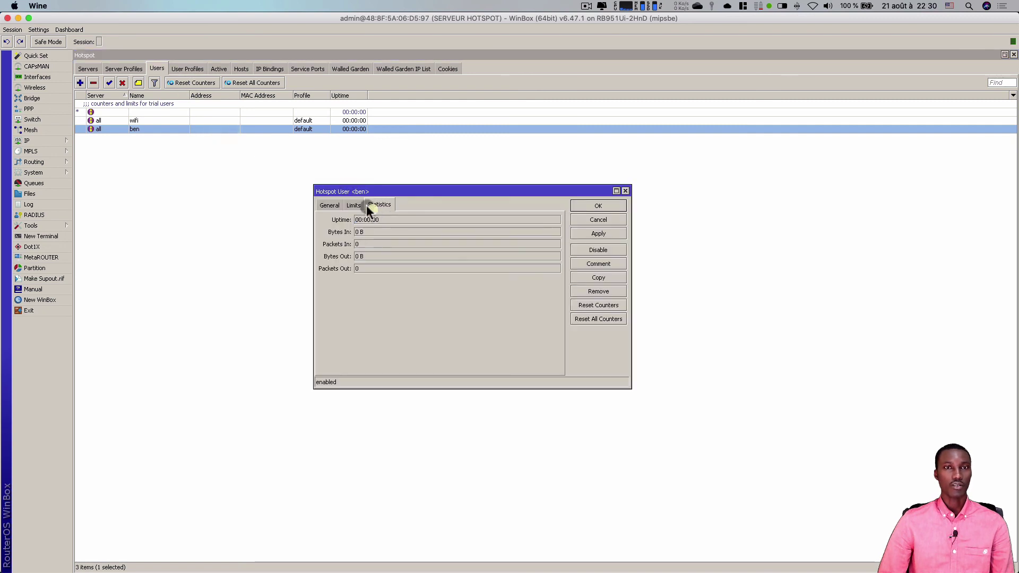
click(597, 232)
click(598, 205)
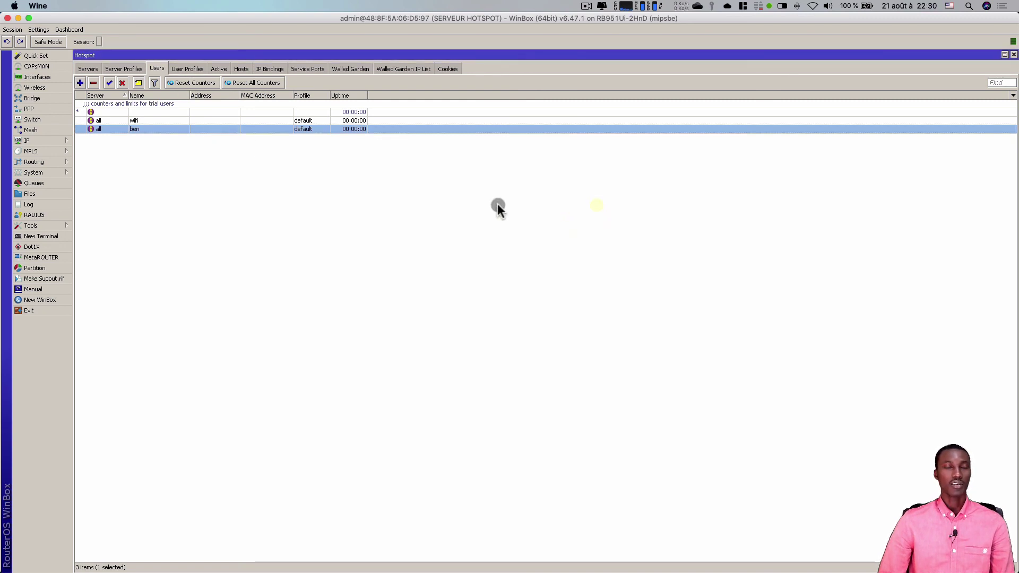
key(super+Tab)
- Log the test user back in on the hotspot portal and refresh the status page
click(513, 365)
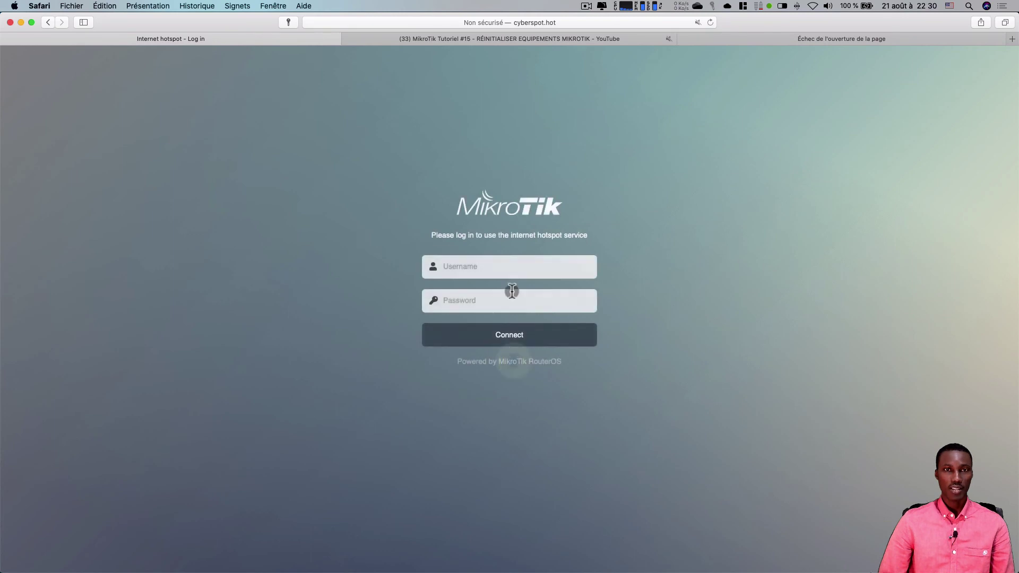
click(499, 271)
text(ben)
key(Tab)
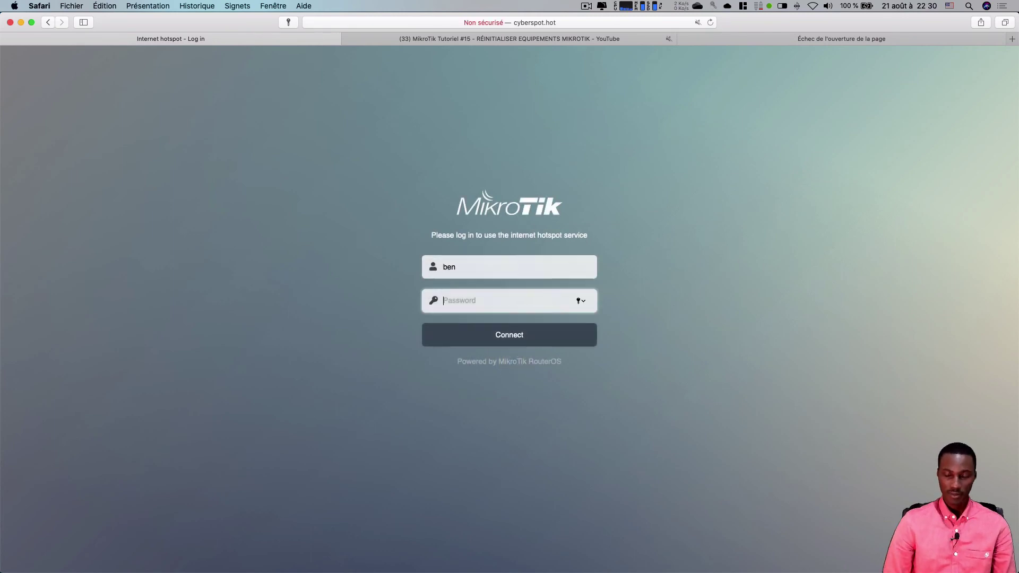
text(123)
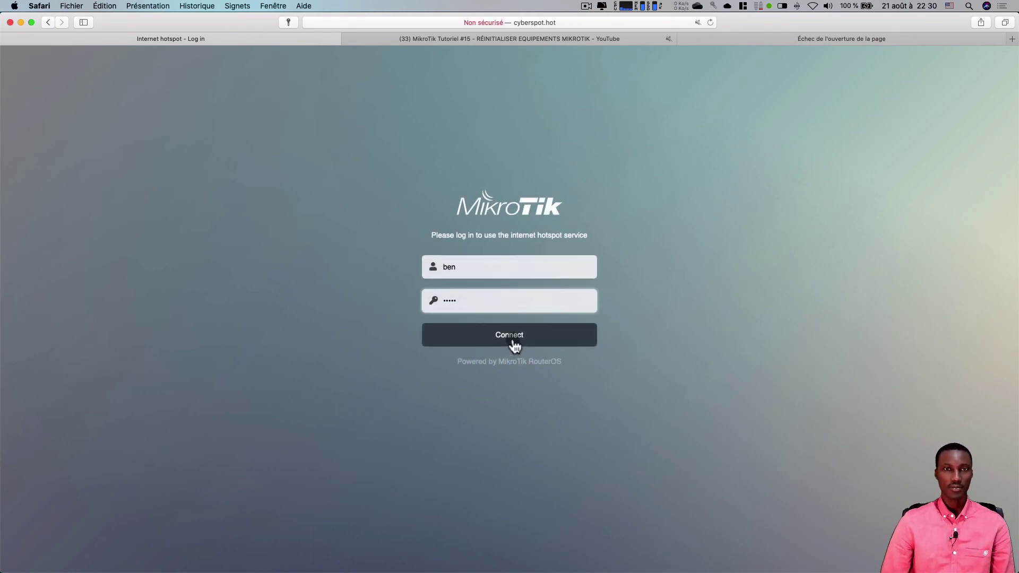
click(509, 345)
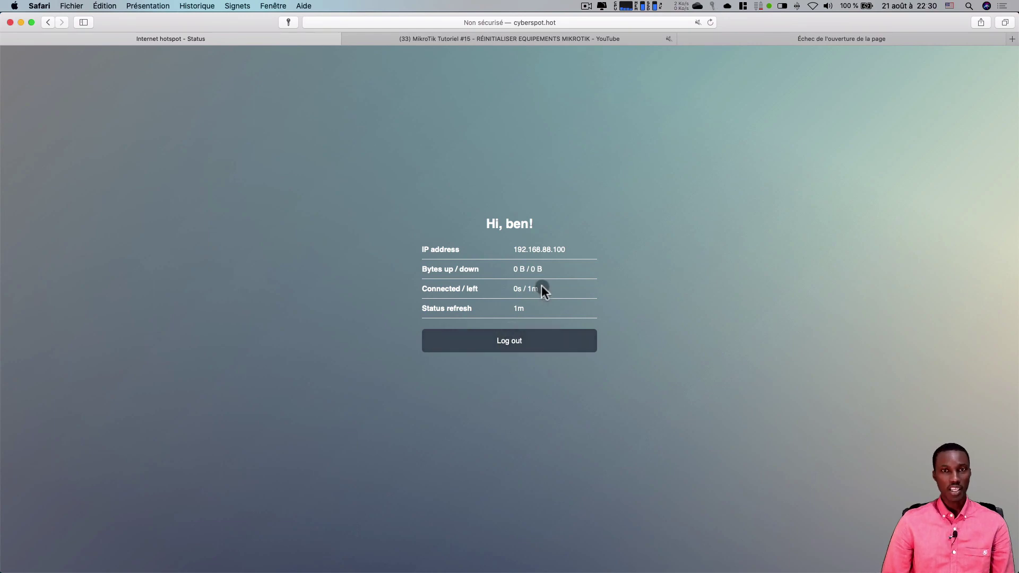
click(711, 22)
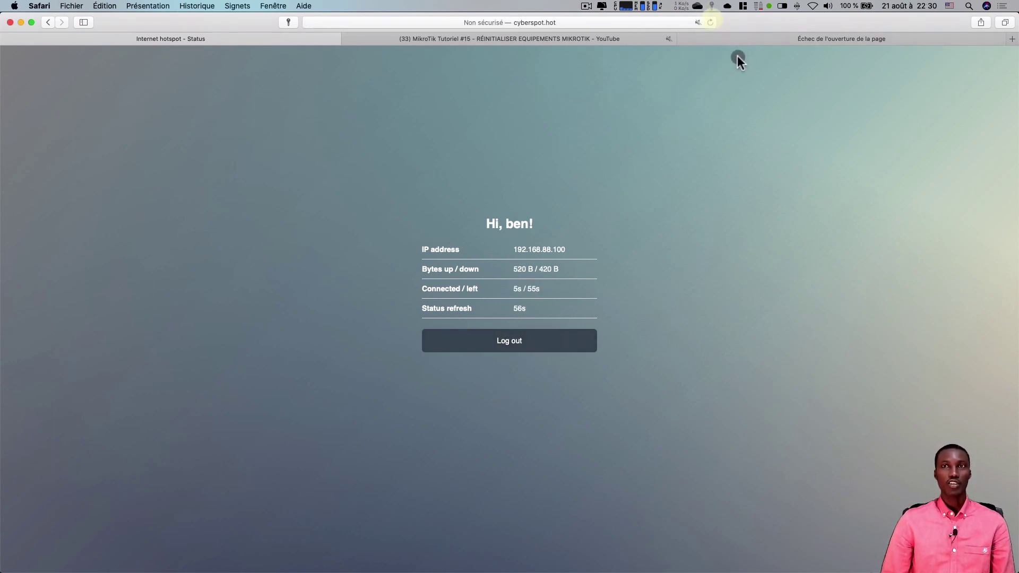
- Browse the YouTube tutorial and Apple tabs, opening the iPod touch and iPhone pages
click(741, 41)
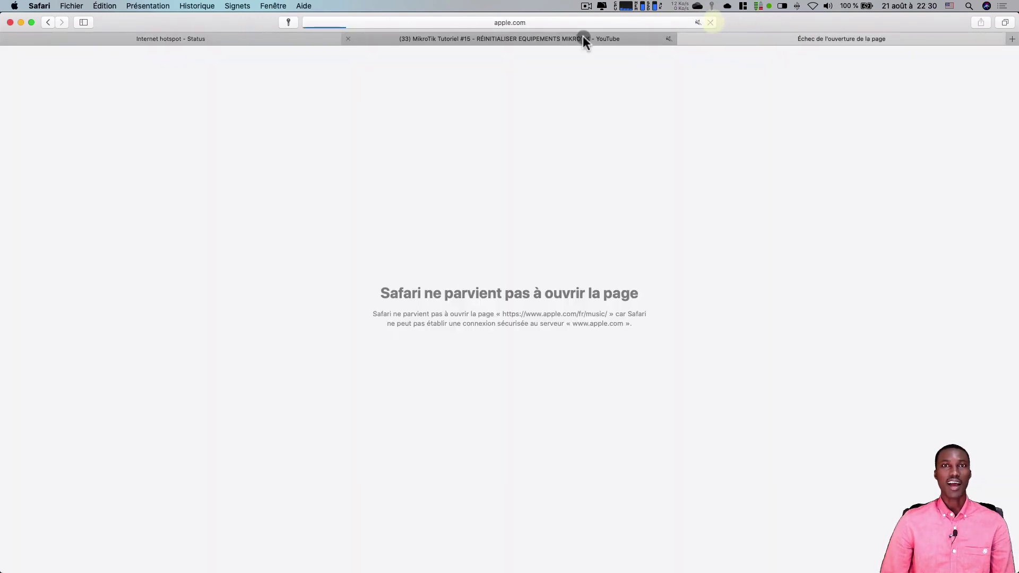
click(555, 38)
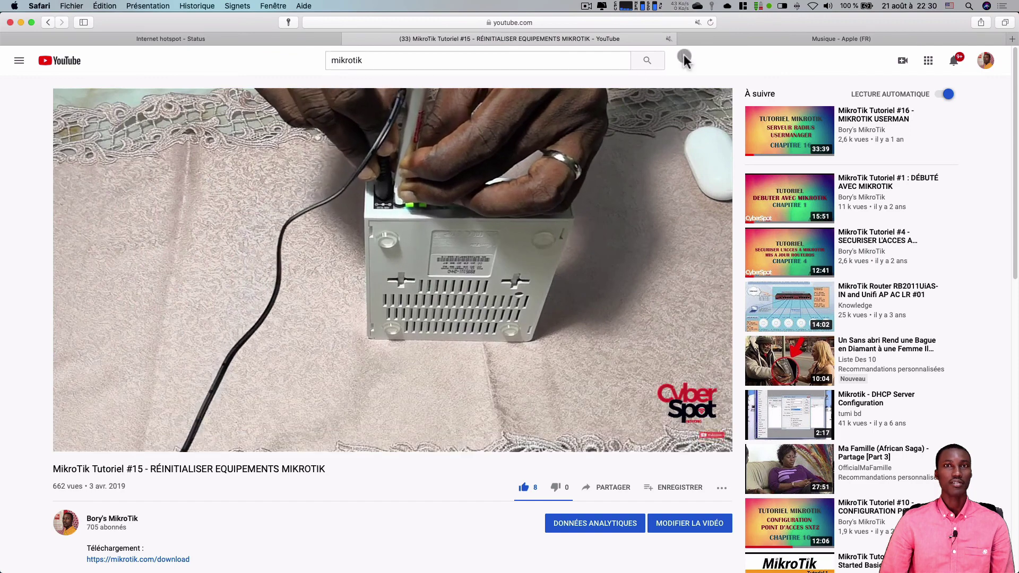
click(897, 39)
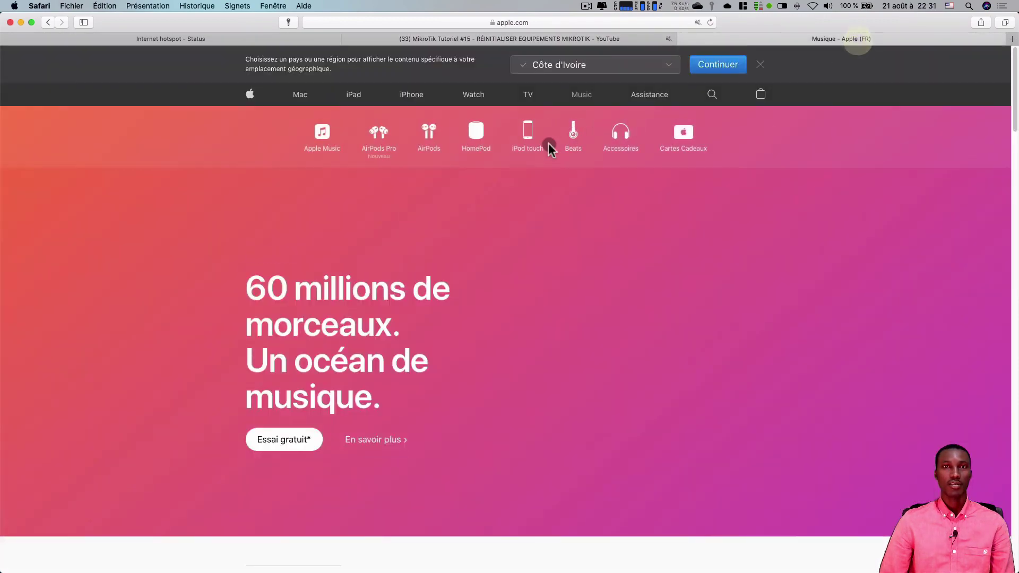
click(528, 139)
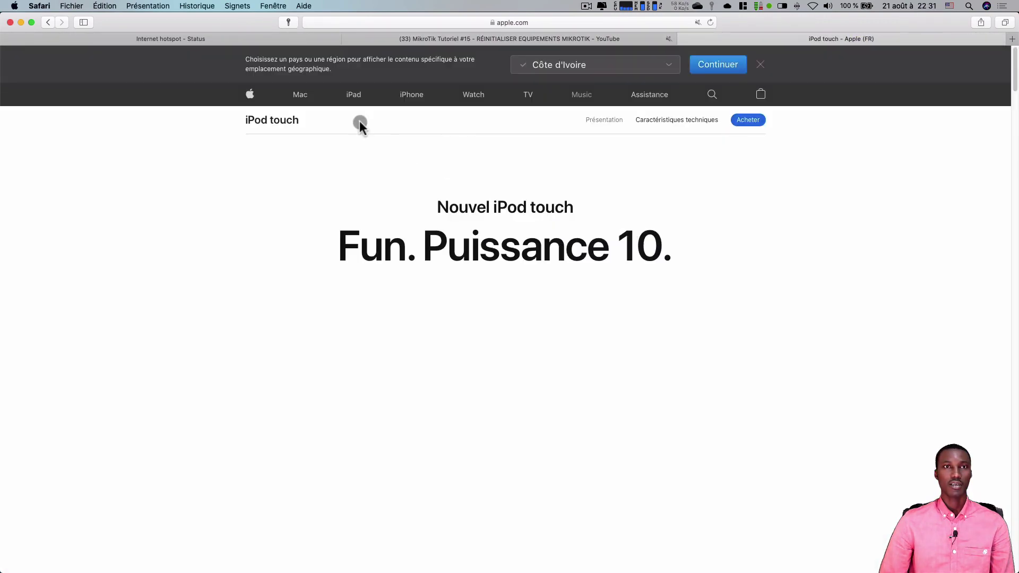
click(409, 94)
- Reload the hotspot status tab until the session ends and the login page returns
click(279, 40)
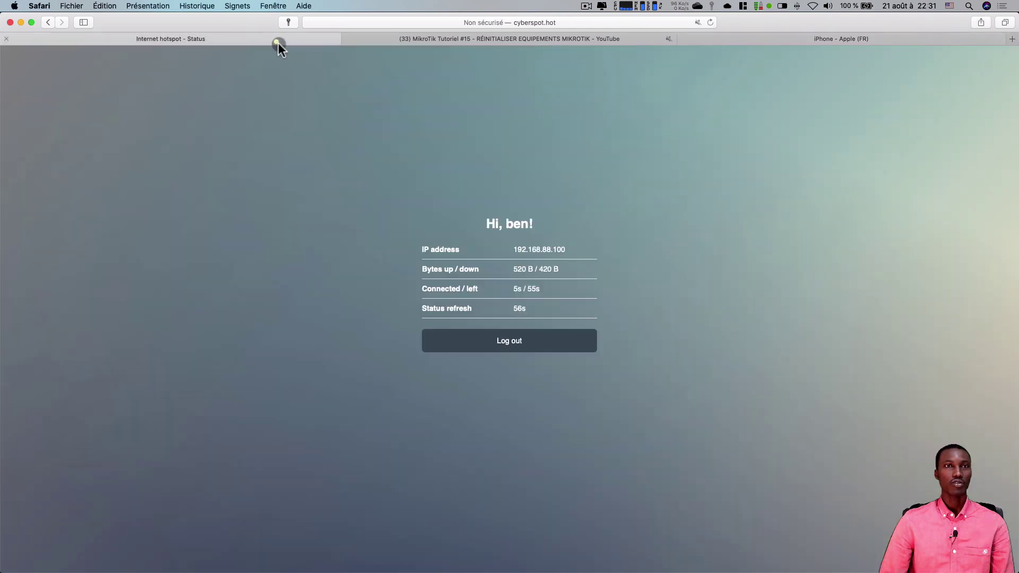
click(710, 23)
click(458, 407)
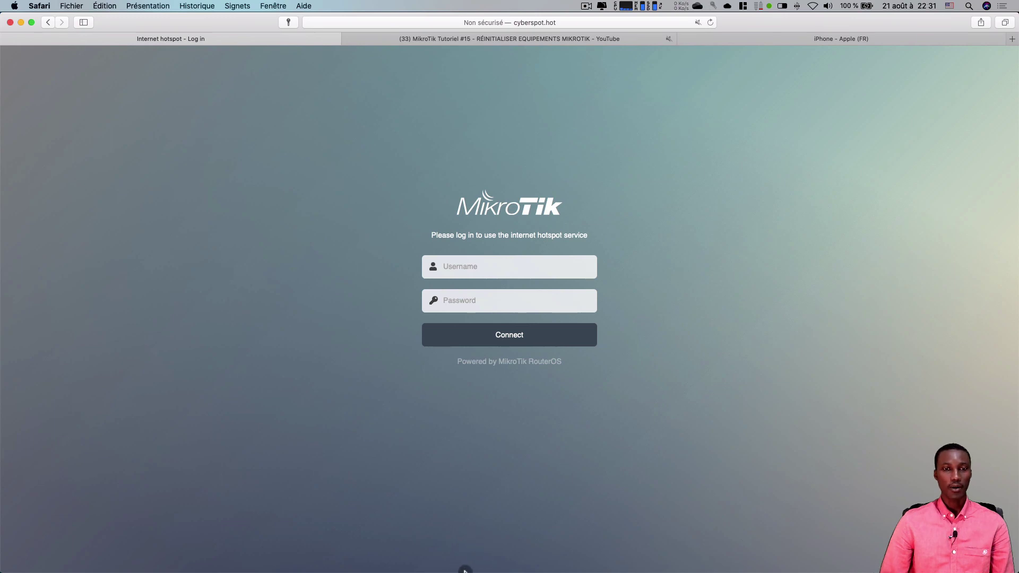
- Check the user's WinBox statistics: 00:00:17 uptime, 553.1 KiB in, 9.0 MiB out against 10M
click(490, 558)
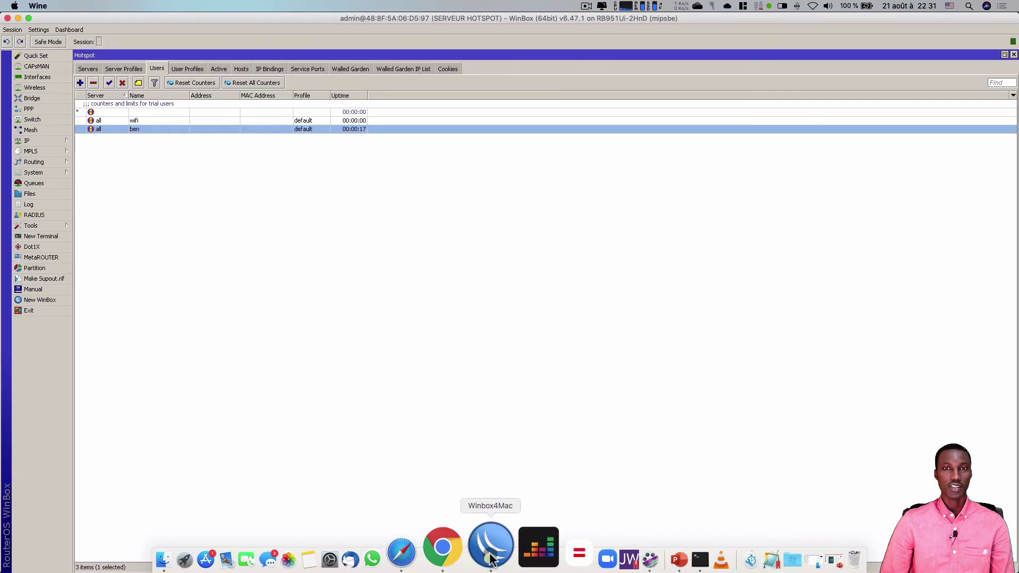
double_click(358, 130)
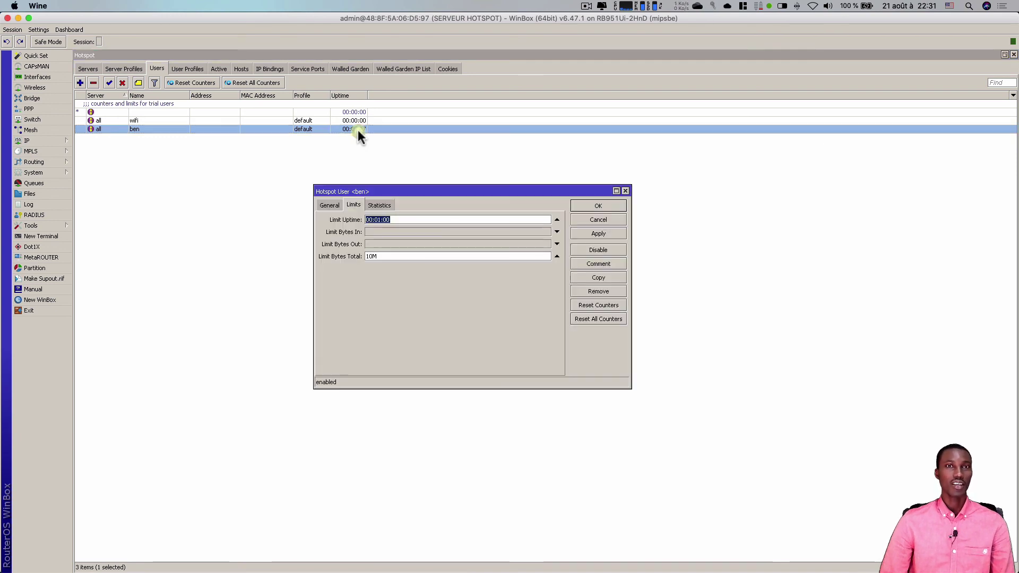
click(383, 204)
click(330, 257)
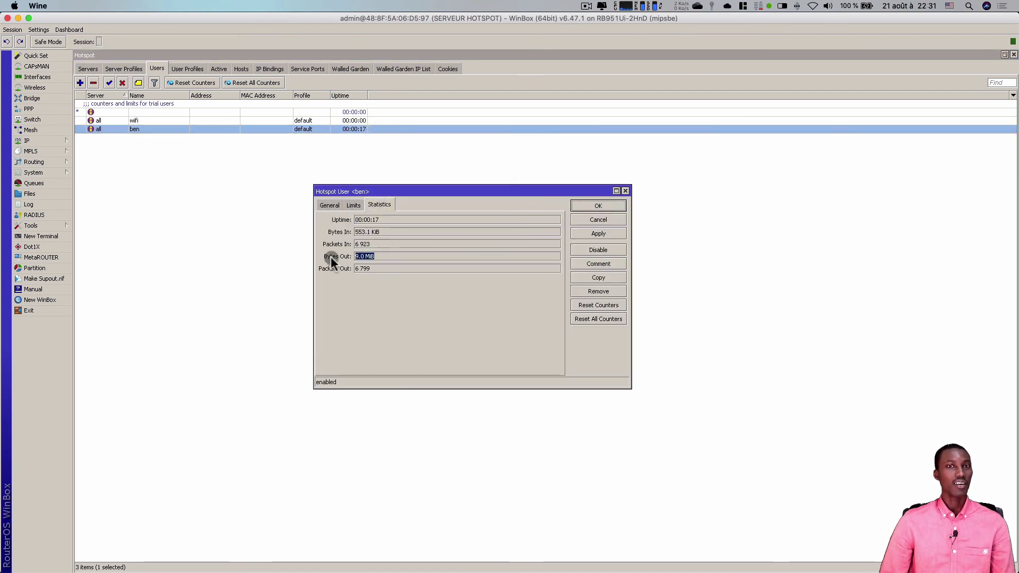
click(318, 230)
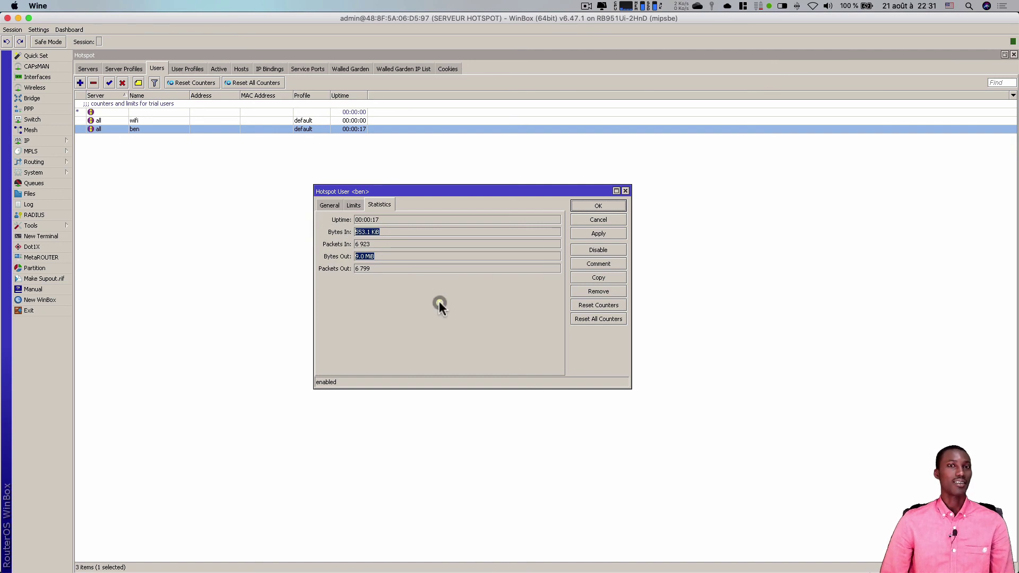
key(Escape)
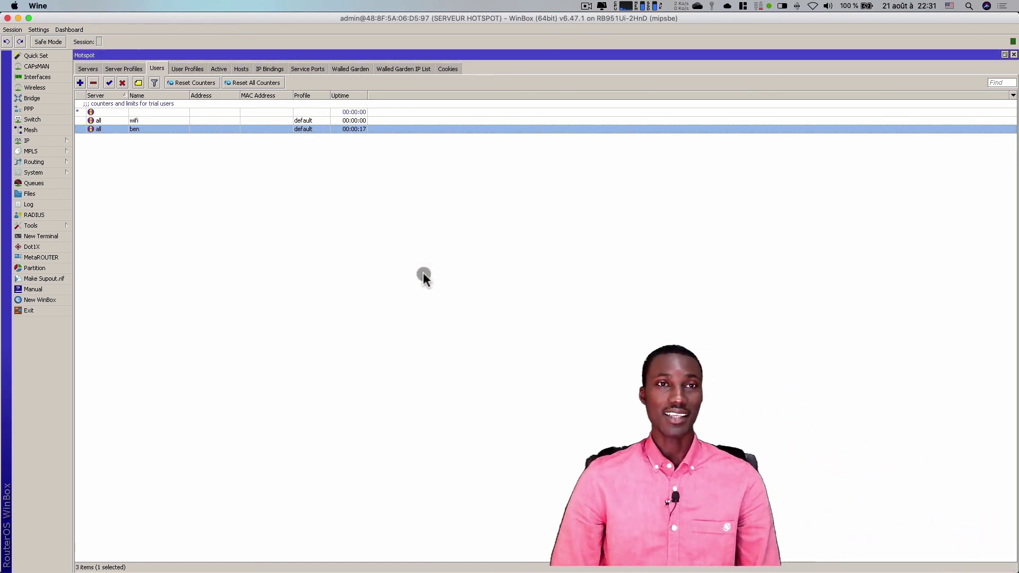